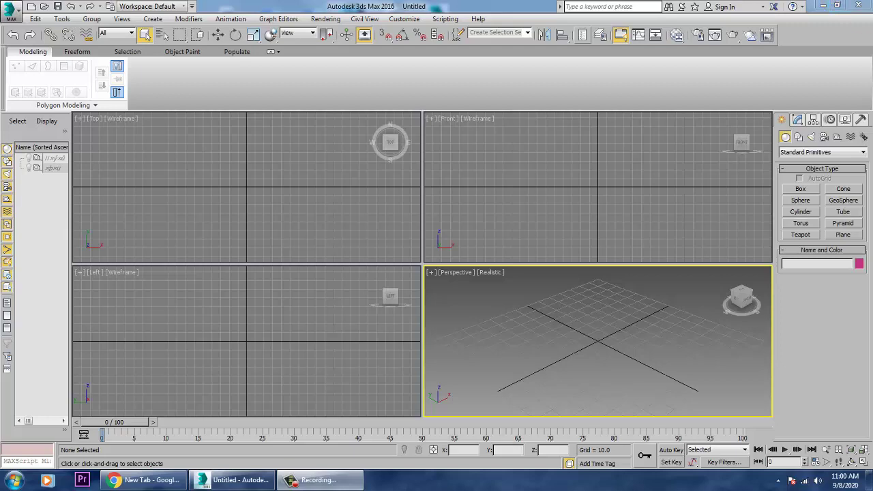
- Open the reference image Milano-3-SF-CR-Cropped.jpg from the Desktop's tap folder and move its window clear of the Front view
left_click(325, 19)
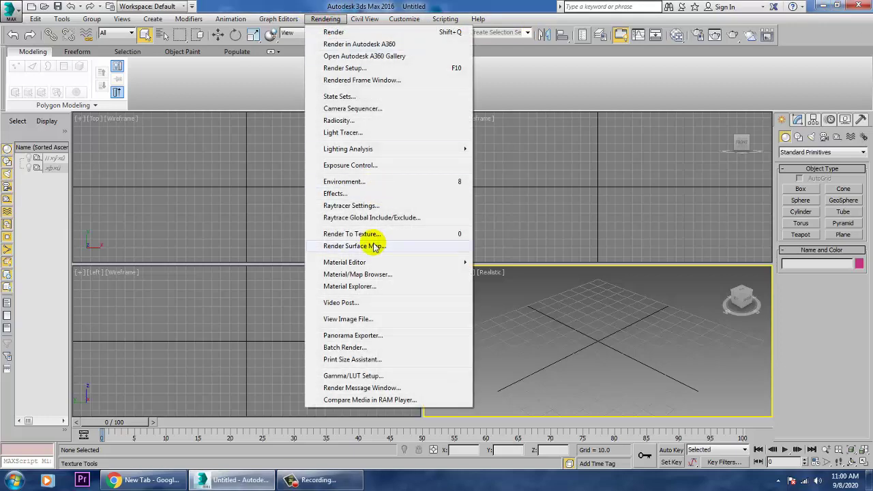
left_click(408, 324)
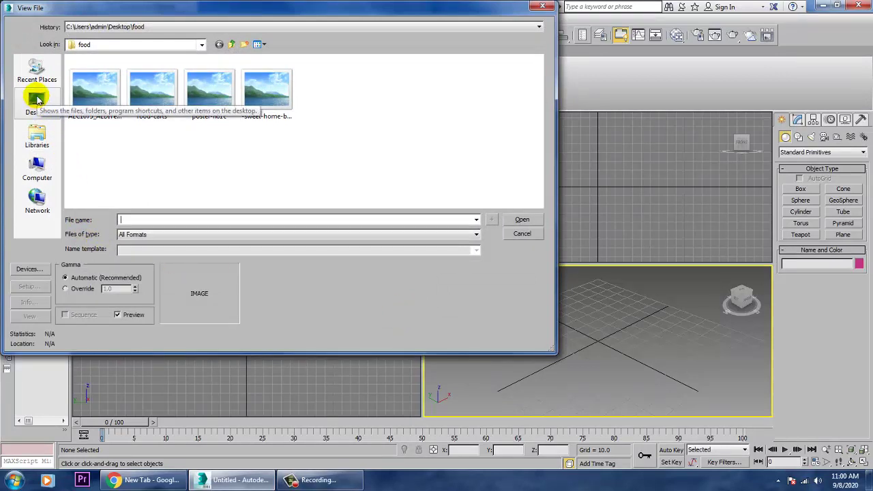
left_click(37, 99)
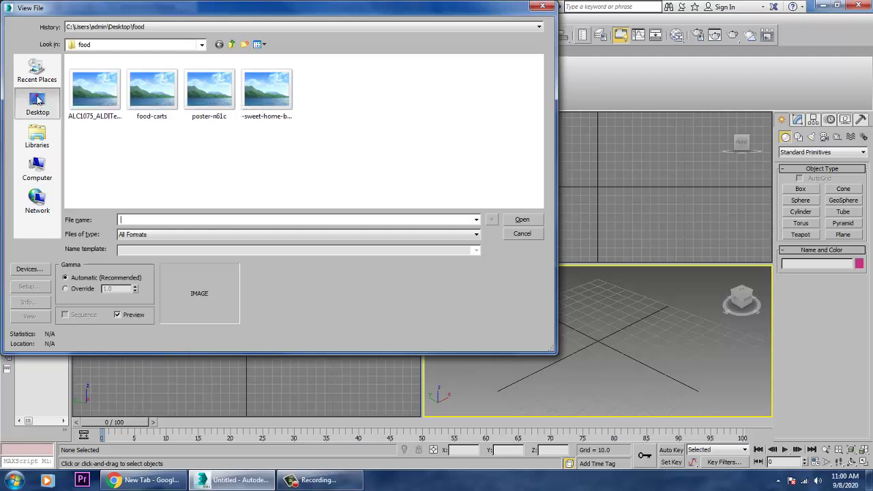
scroll(183, 154, "down", 5)
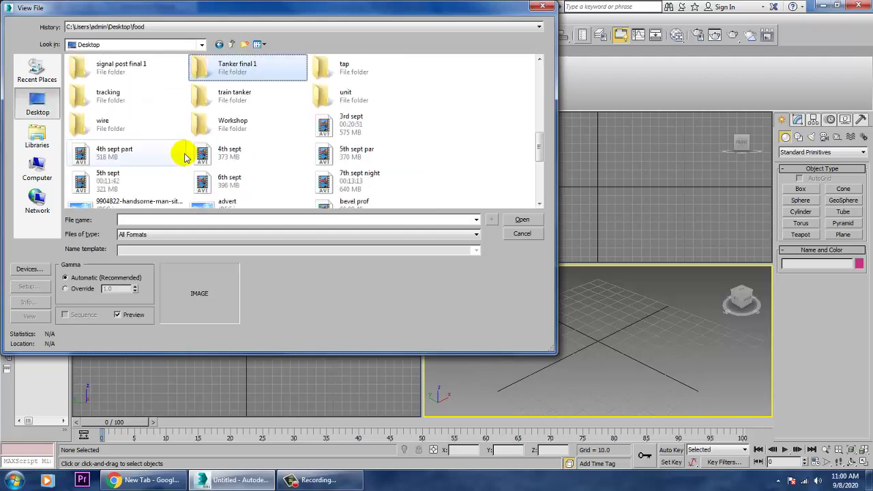
double_click(348, 66)
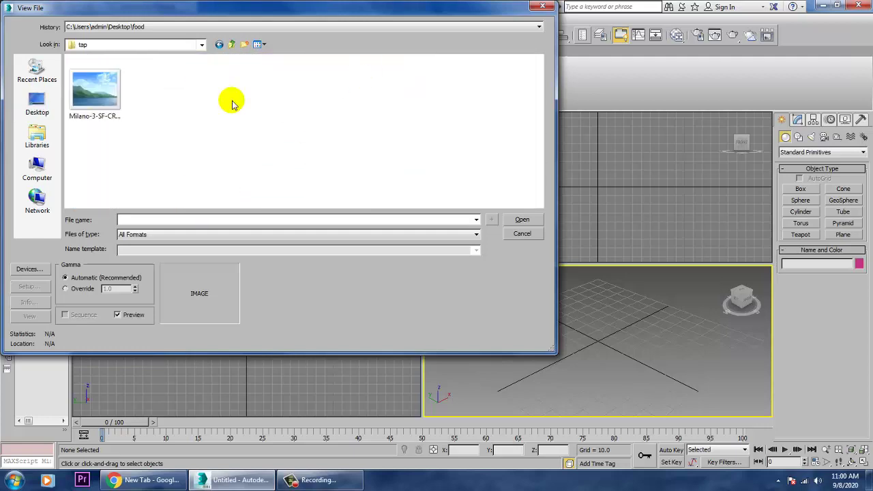
double_click(95, 89)
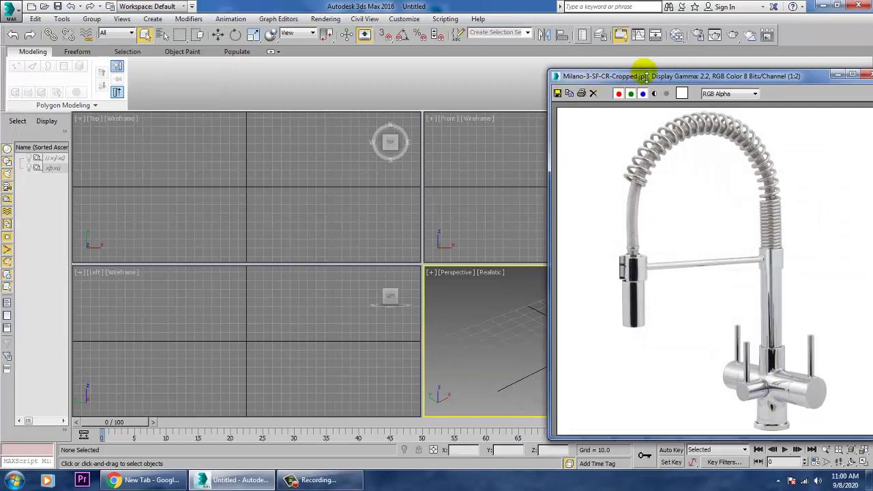
left_click_drag(667, 99, 145, 53)
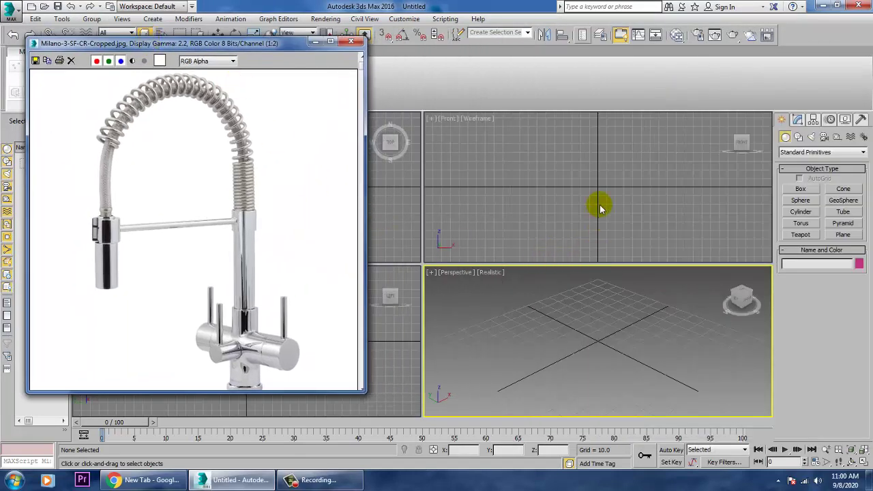
- Draw an inverted-U line in the maximised Front view, about 132 units up, 119 across and down a longer right leg, then shift it upward
left_click(572, 198)
key("alt+w")
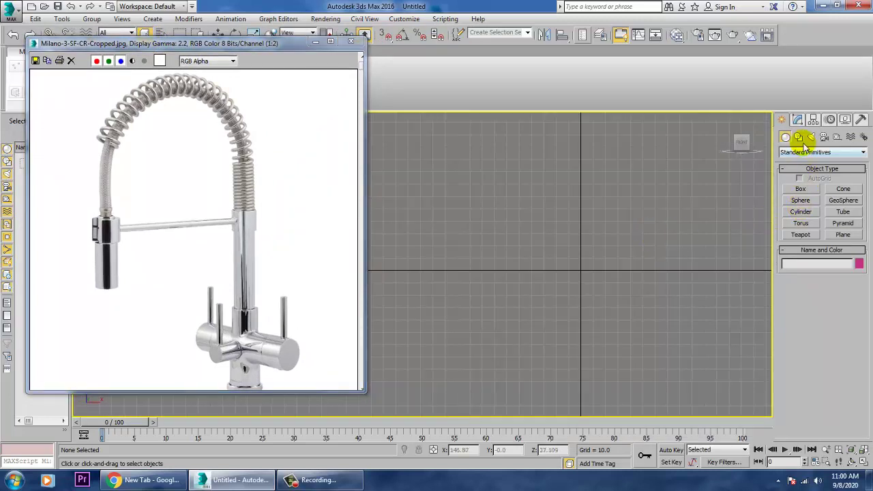
left_click(800, 138)
left_click(802, 197)
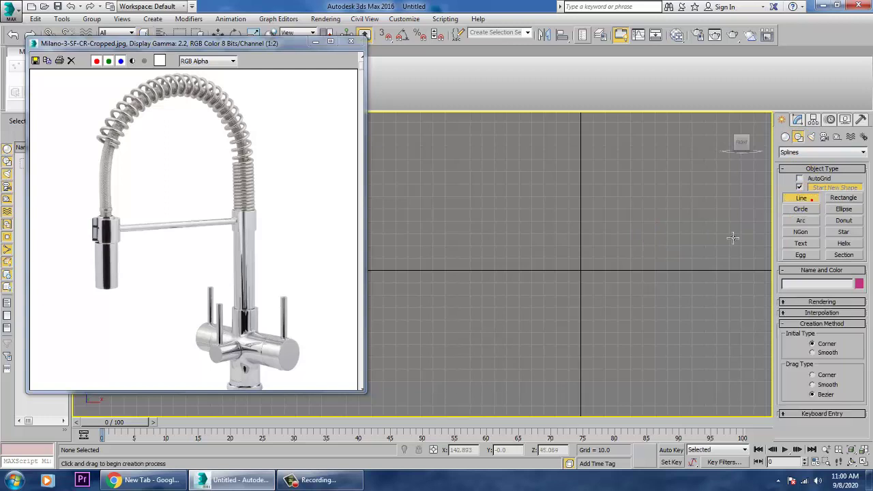
left_click(450, 313)
left_click(451, 150)
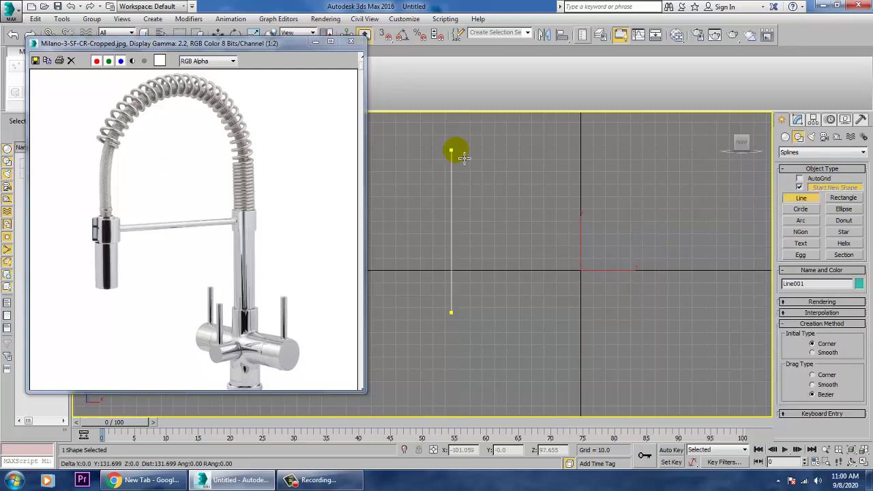
left_click(604, 163)
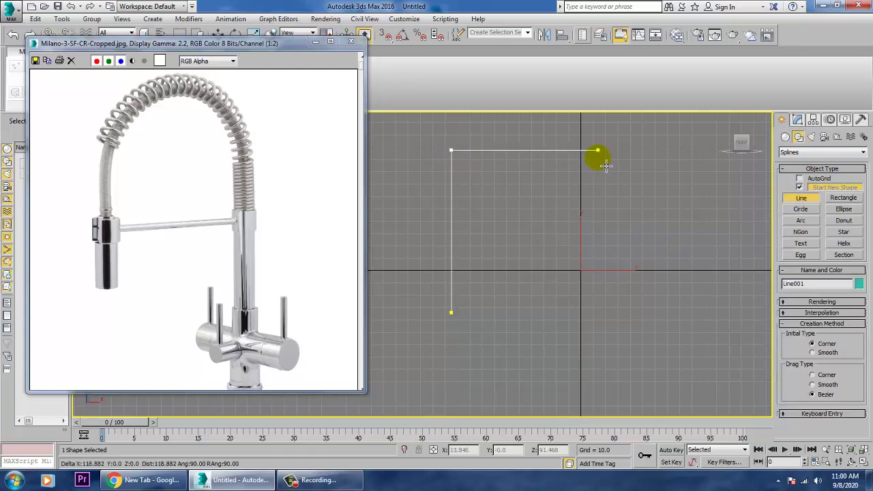
left_click(621, 414, "shift")
right_click(609, 363)
right_click(657, 369)
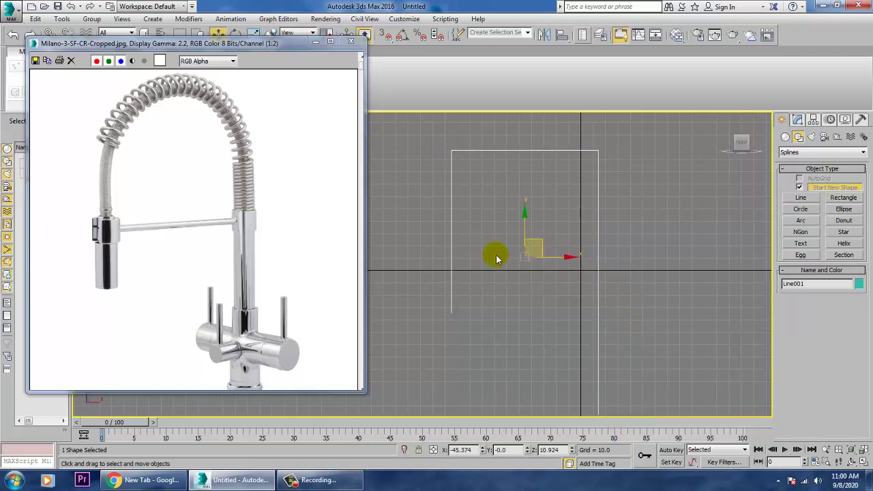
mouse_move(526, 214)
left_mouse_down()
mouse_move(533, 200)
mouse_move(532, 216)
left_mouse_up()
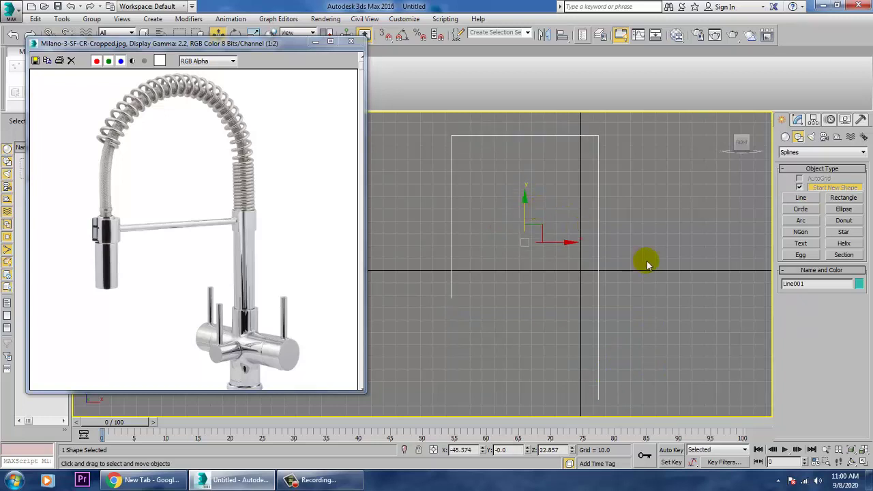
- Fillet the line's two upper corner vertices until they meet as a full rounded arch
key("1")
left_click_drag(428, 128, 643, 156)
left_click_drag(797, 408, 812, 137)
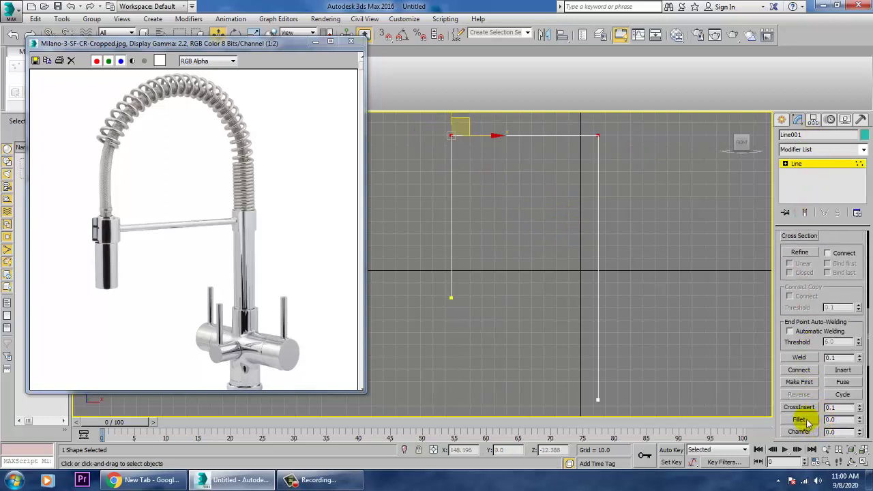
left_click(799, 420)
left_click_drag(598, 137, 584, 74)
right_click(610, 283)
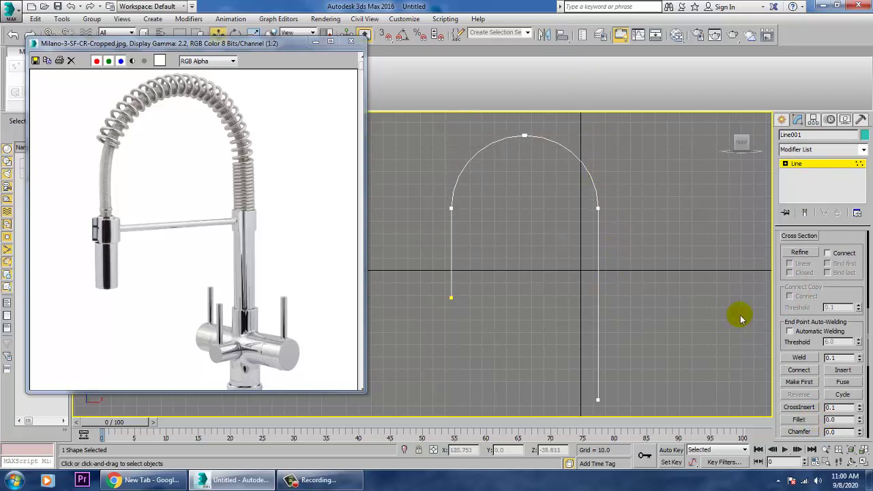
- Lengthen the line's right leg by moving its end vertex down to about Z -124.3
left_click_drag(835, 298, 822, 374)
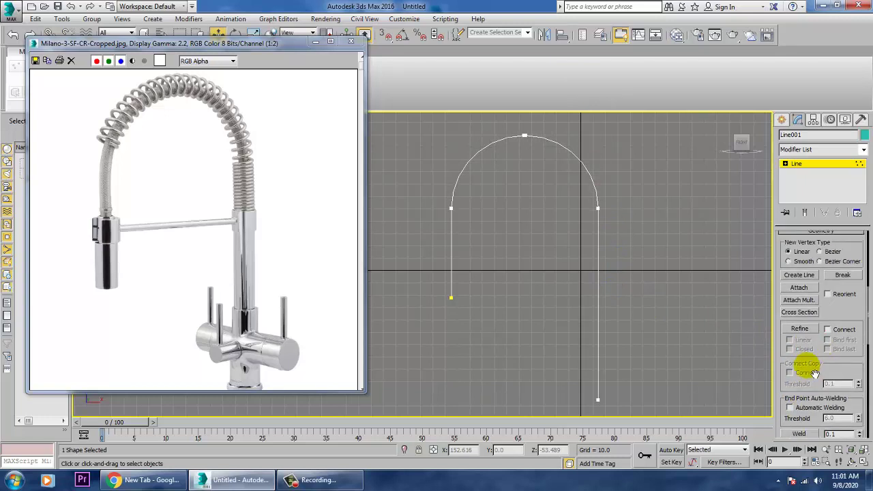
middle_click_drag(654, 364, 640, 276)
key("1")
left_click_drag(539, 275, 599, 333)
key("1")
left_click(584, 312)
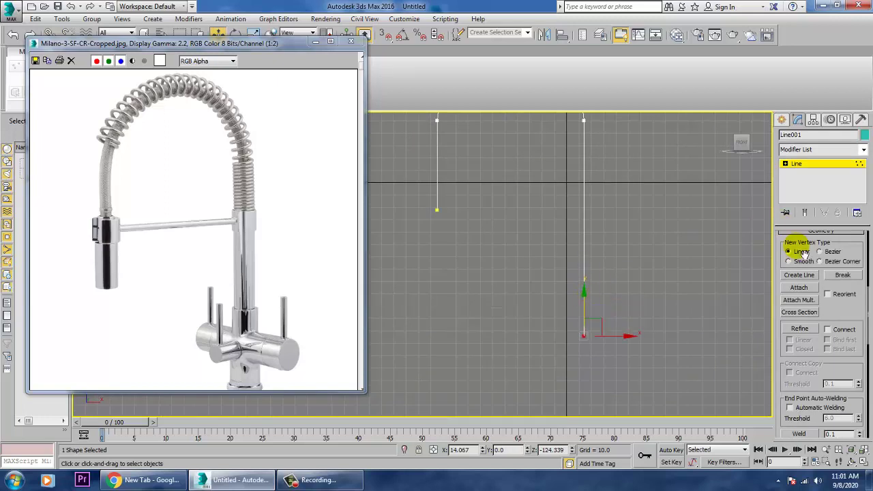
- Enable the line's rendering in the viewport as a radial tube with a thickness of 6.09
scroll(857, 304, "up", 4)
scroll(788, 283, "up", 1)
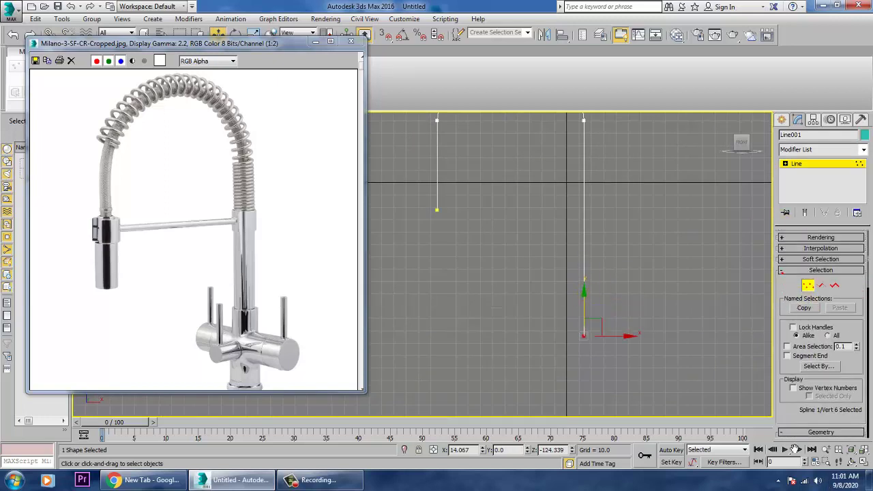
left_click(783, 238)
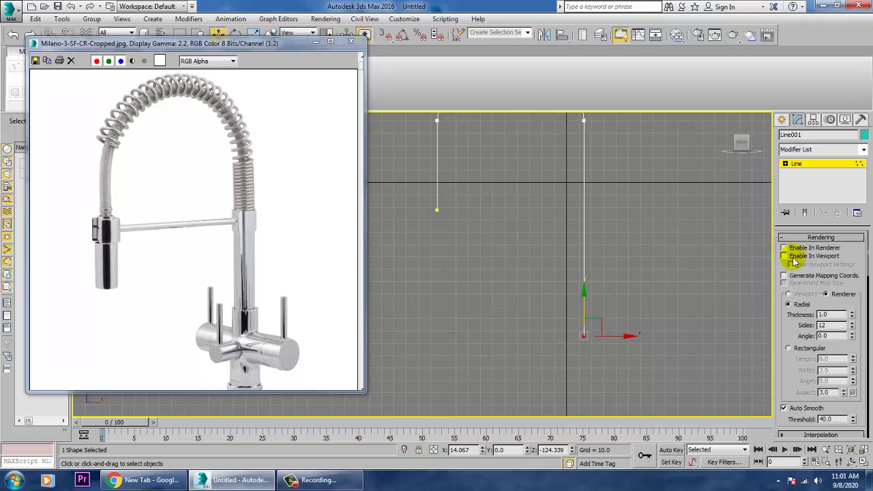
left_click(784, 256)
left_click_drag(855, 315, 841, 45)
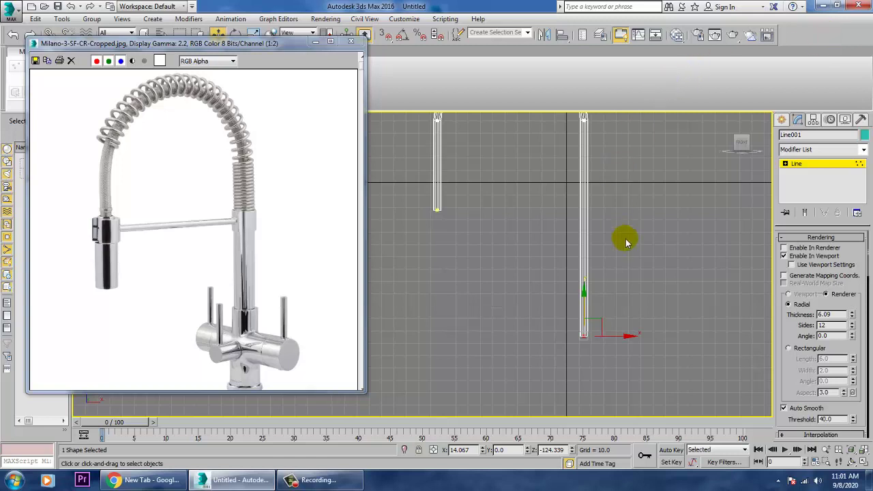
- Lengthen the tube's left leg by moving its end vertex down to about Z -29
middle_click_drag(636, 203, 654, 254)
key("1")
key("1")
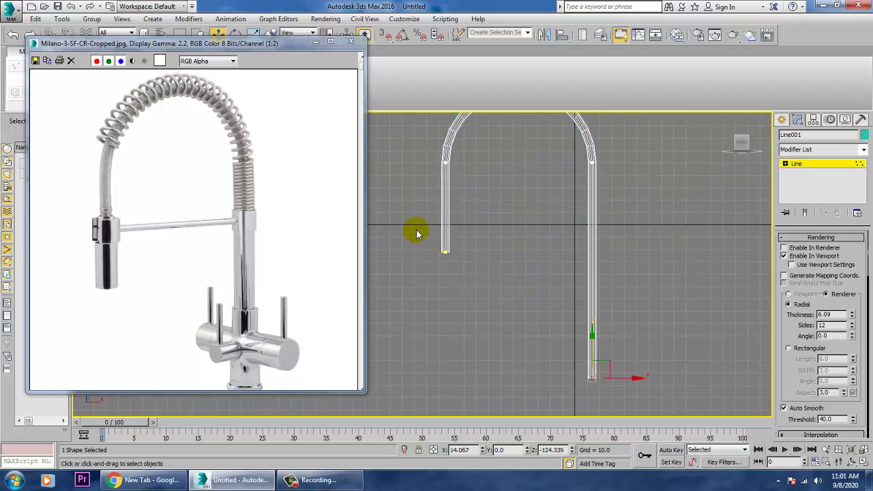
left_click_drag(421, 231, 474, 267)
left_click_drag(452, 231, 452, 245)
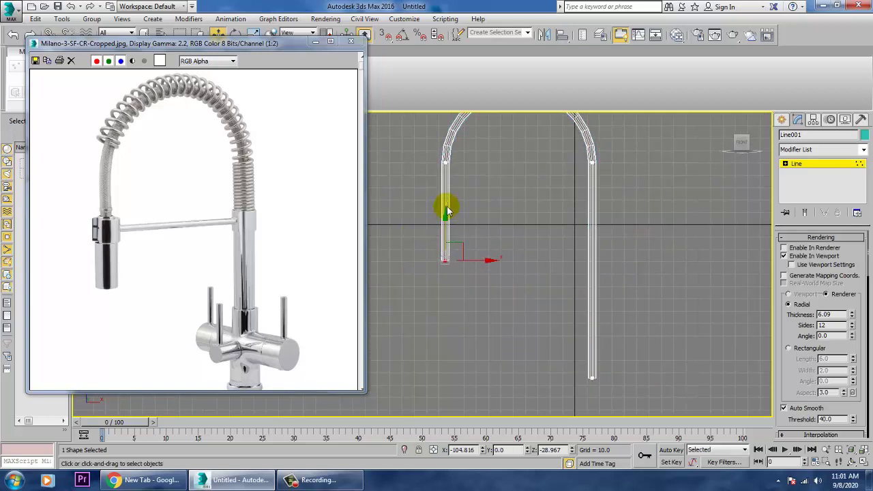
right_click(447, 208)
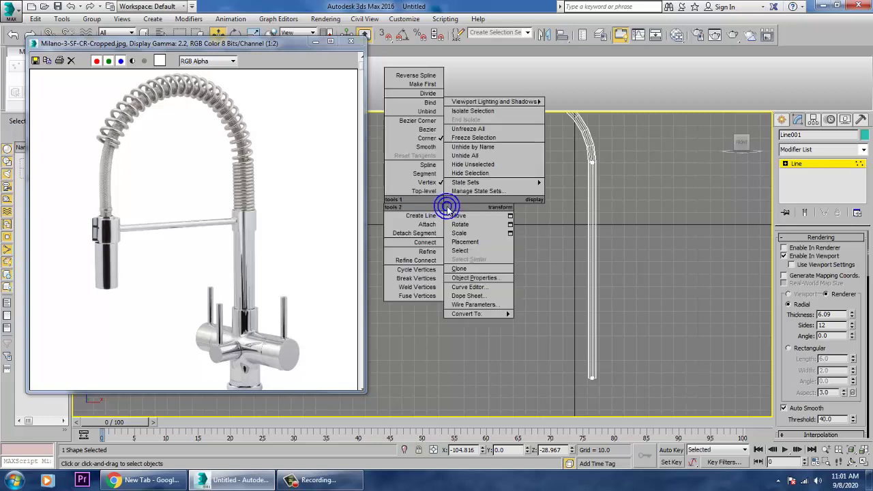
left_click(547, 244)
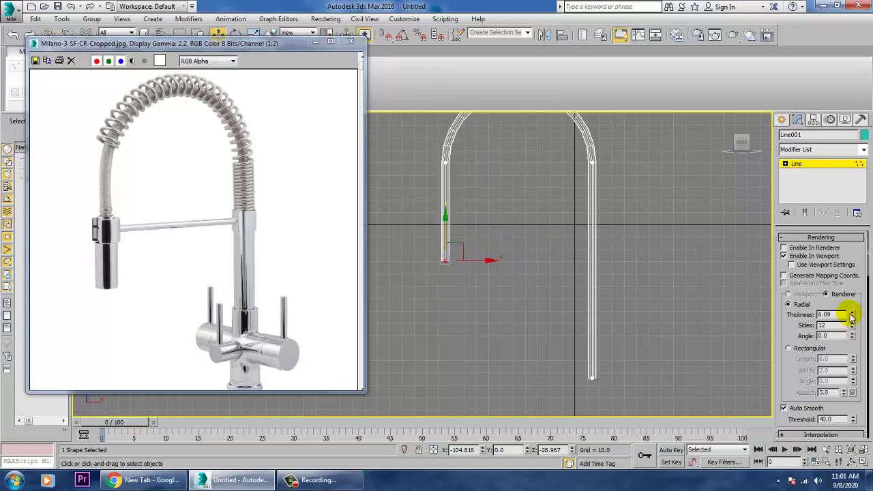
- Set the tube's radial thickness to 7.491 and convert the line to an Editable Poly
left_click_drag(852, 316, 851, 292)
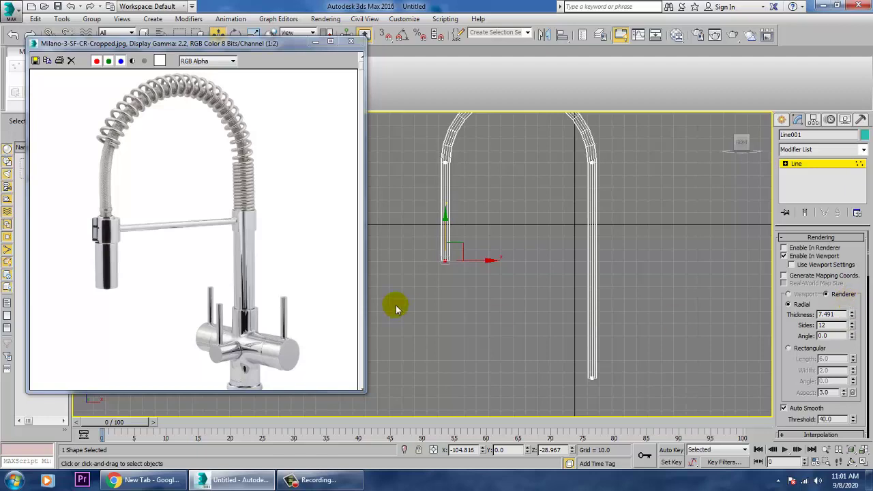
right_click(450, 202)
mouse_move(516, 313)
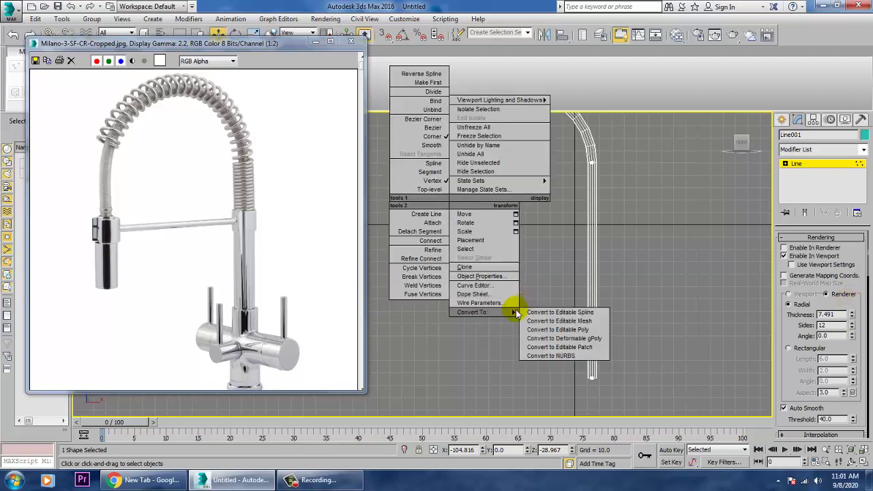
left_click(556, 329)
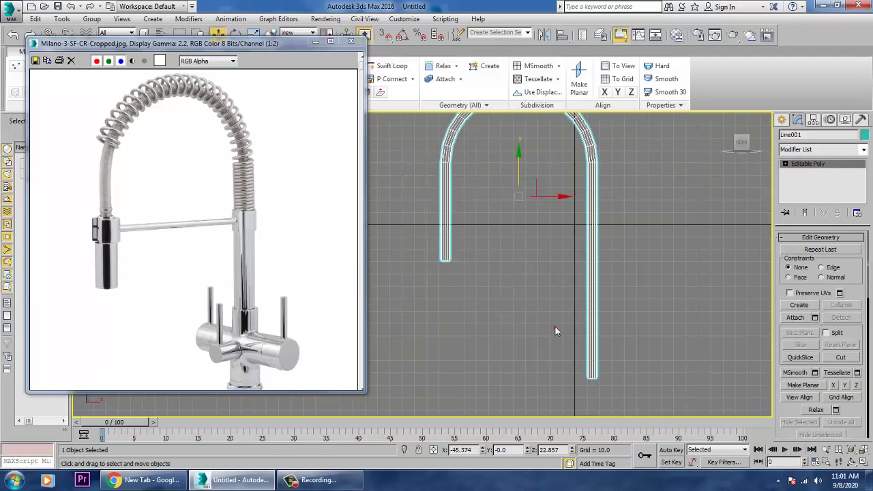
- Extend the tube's left leg by moving its end vertices down to about Z -52.8
middle_click_drag(528, 256, 558, 287)
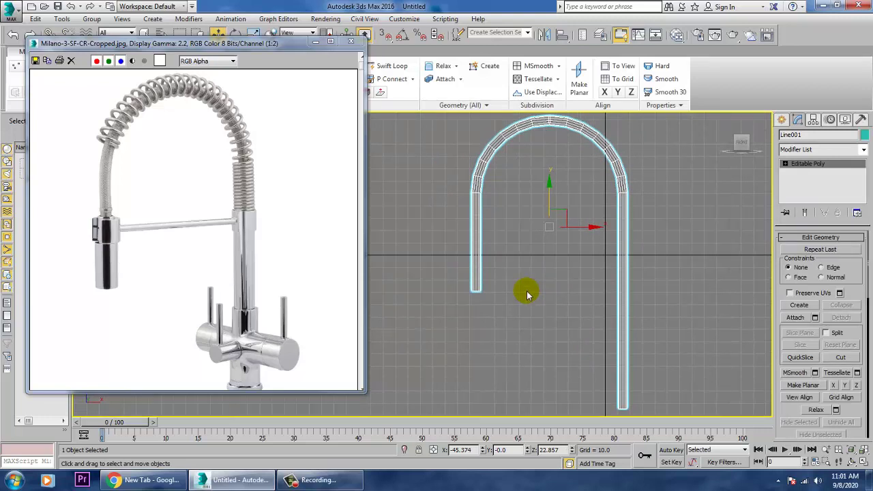
key("1")
left_click_drag(446, 283, 554, 320)
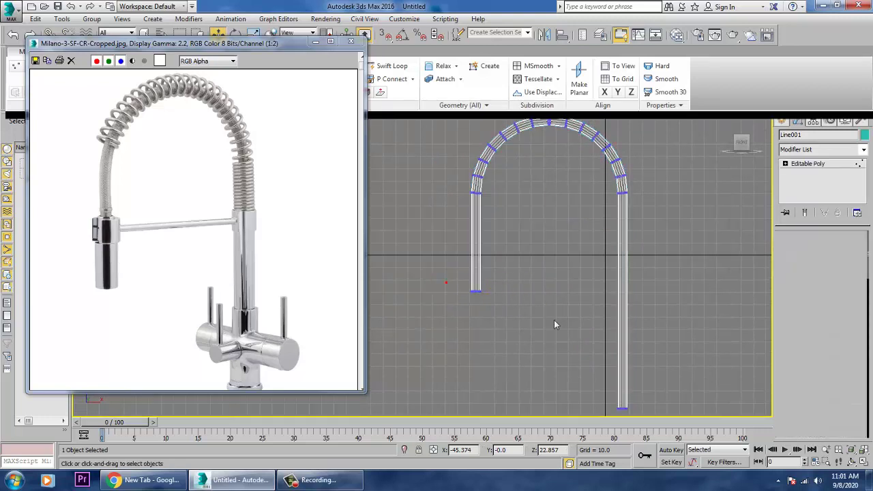
left_click_drag(489, 276, 490, 280)
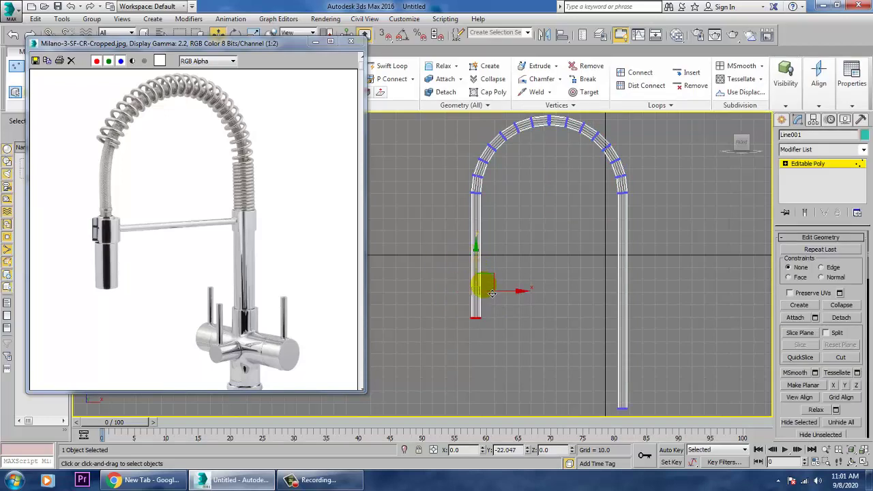
- Insert two edge loops across the left leg with Swift Loop, at about Z -0.5 and slightly lower at about Z -15
left_click(386, 66)
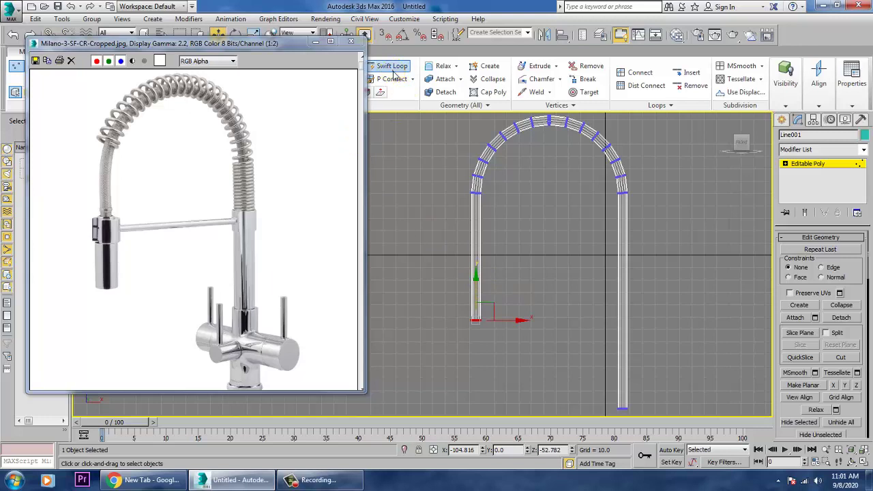
left_click(479, 258)
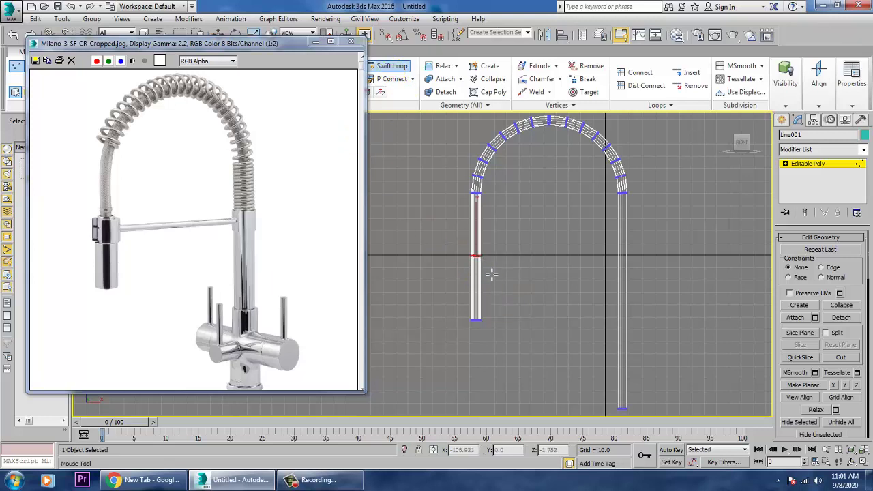
key("w")
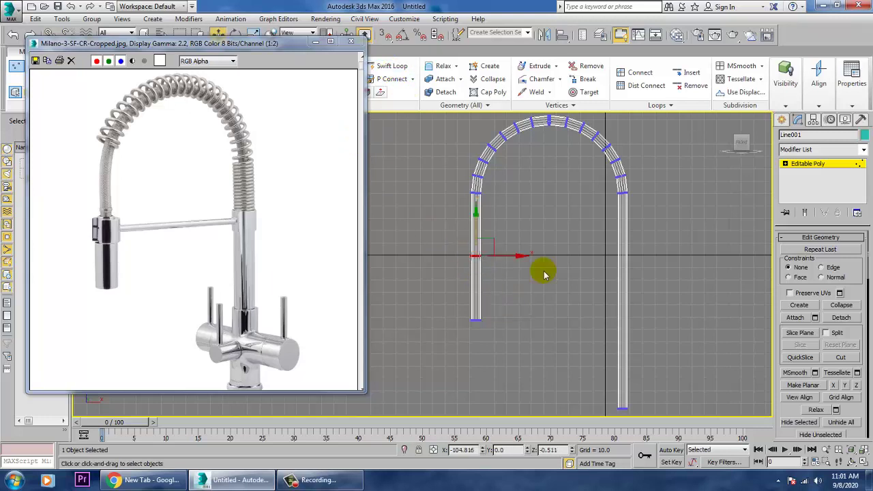
left_click(385, 66)
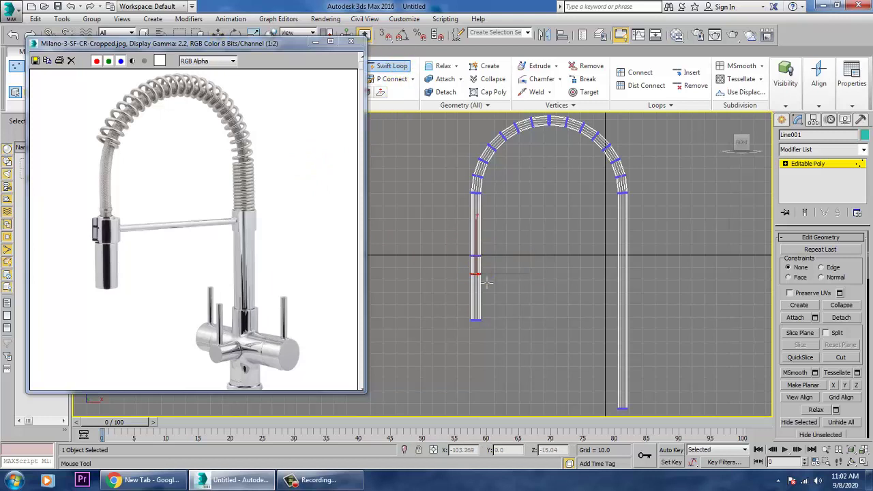
left_click(487, 280)
right_click(518, 288)
key("1")
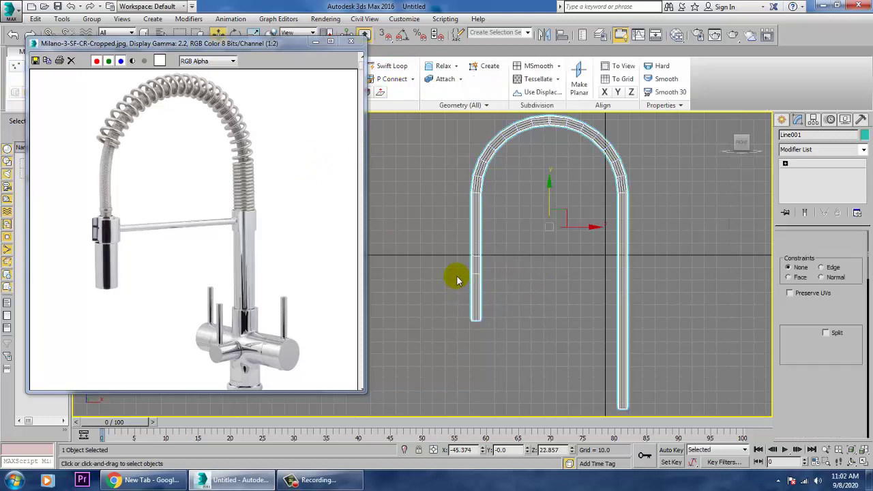
- Move the left leg's lower edge loop down by about 8 units and its end vertices down to about Z -59.8
key("1")
left_click_drag(483, 255, 484, 265)
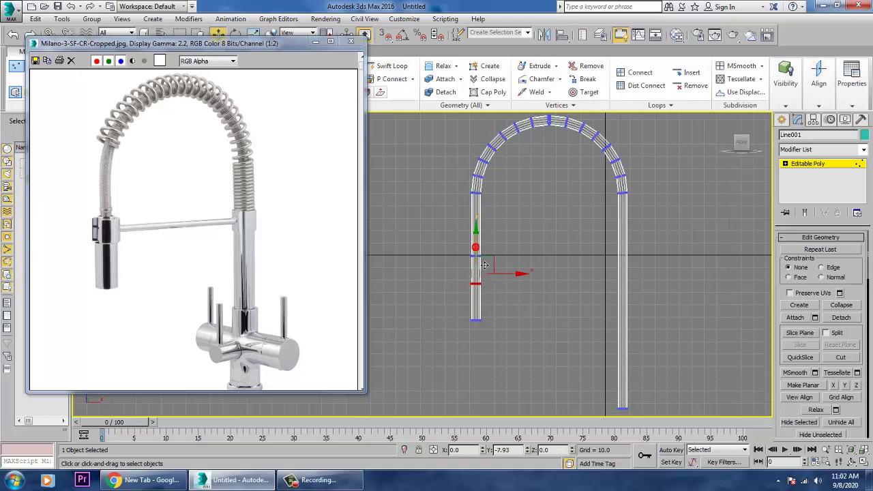
left_click_drag(499, 338, 498, 337)
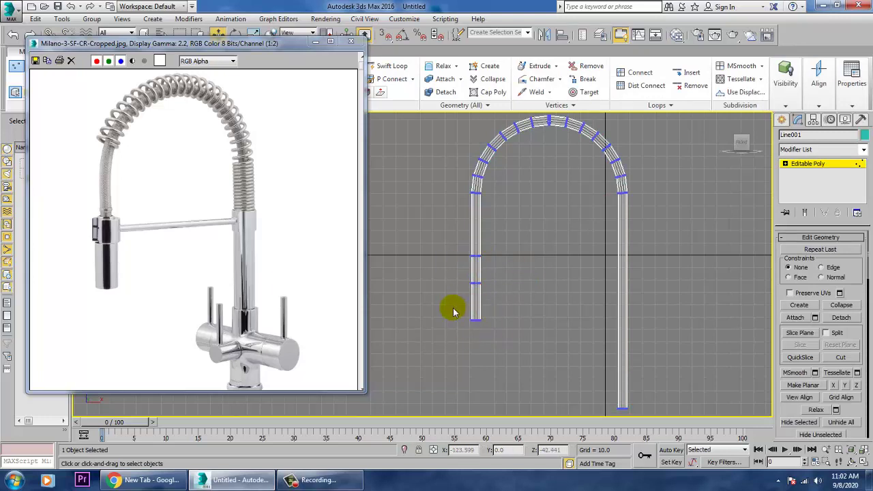
left_click_drag(455, 308, 493, 330)
left_click_drag(476, 288, 486, 305)
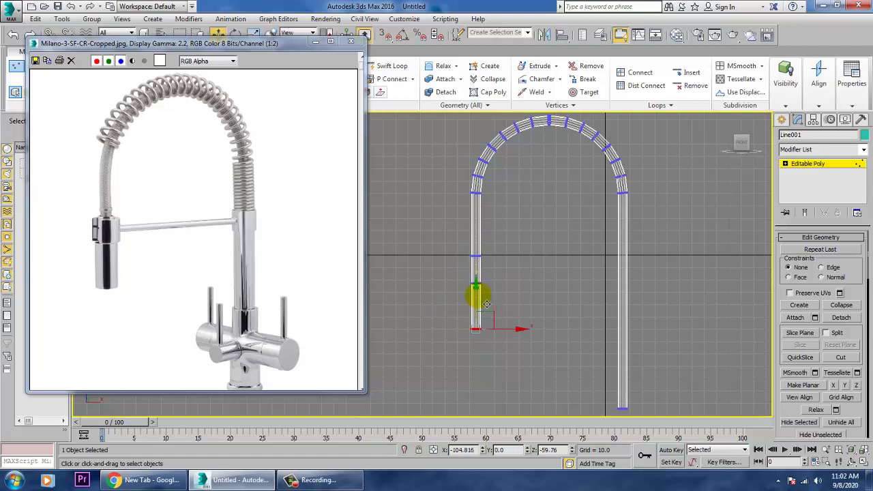
- Extrude the ring of polygons between the left leg's two edge loops outward by 7.348 along local normals
left_click(786, 164)
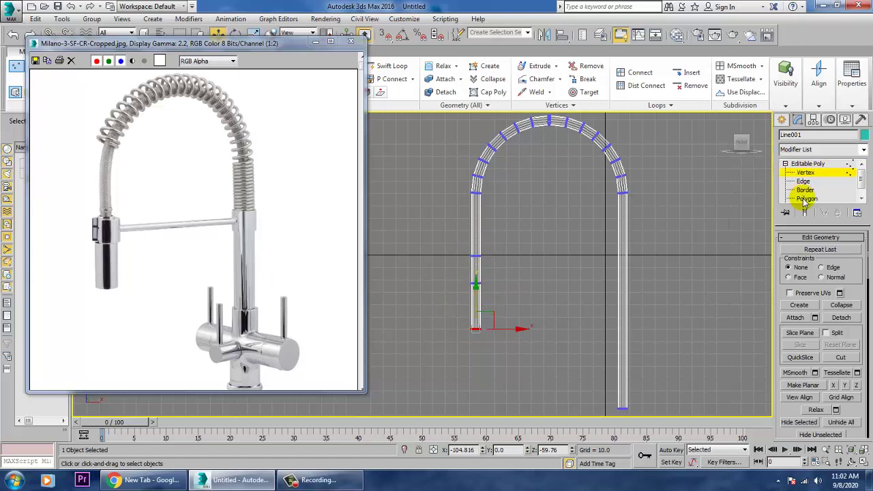
left_click(806, 199)
left_click(476, 268)
middle_click_drag(511, 282, 537, 282)
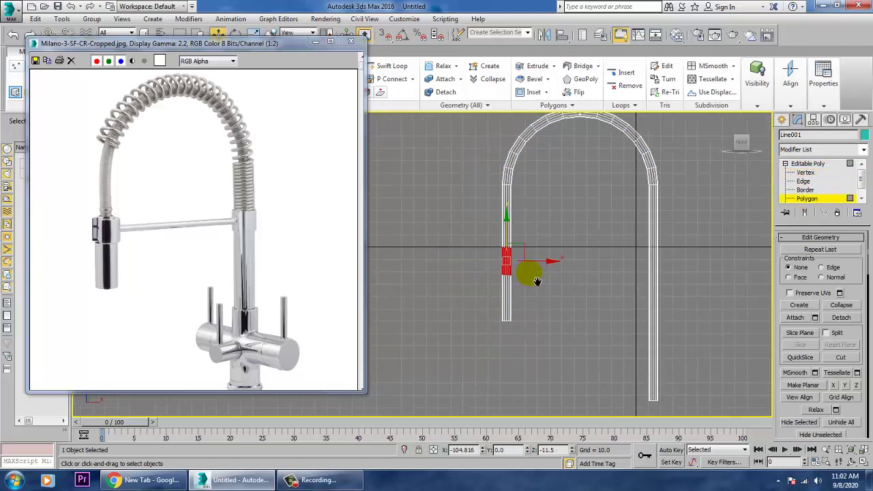
scroll(795, 406, "up", 5)
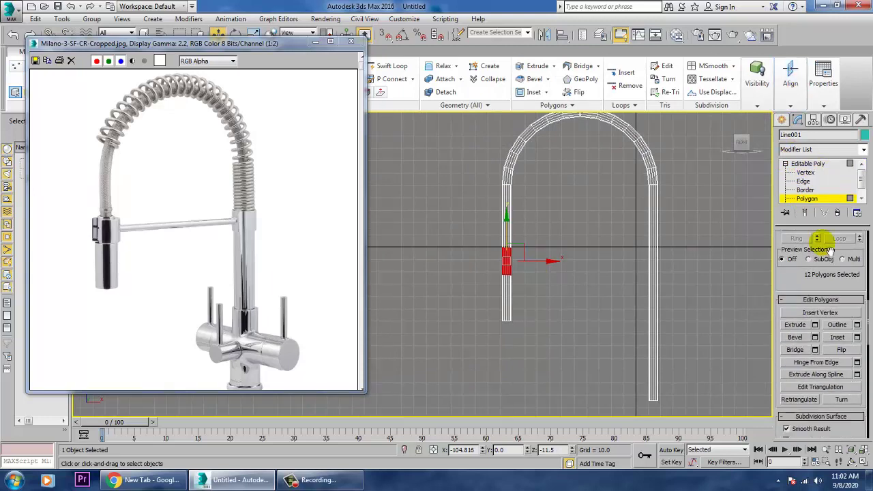
left_click(814, 325)
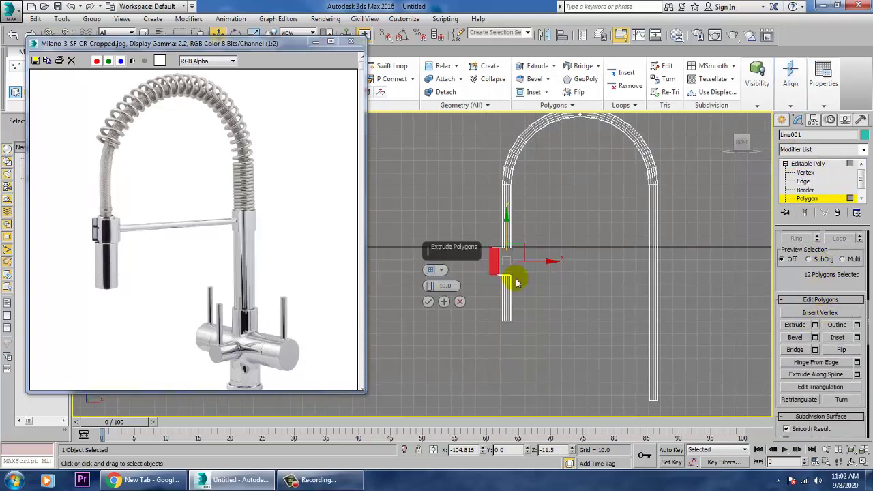
left_click(443, 270)
left_click(454, 288)
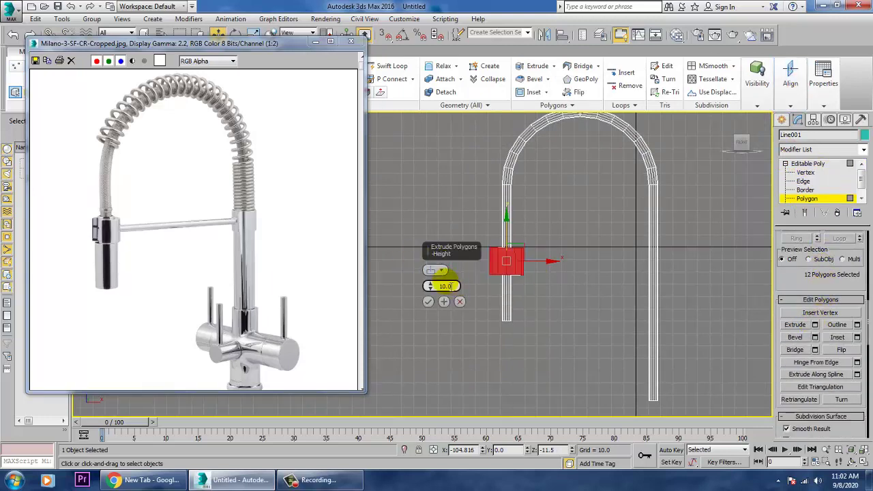
left_click_drag(430, 287, 431, 301)
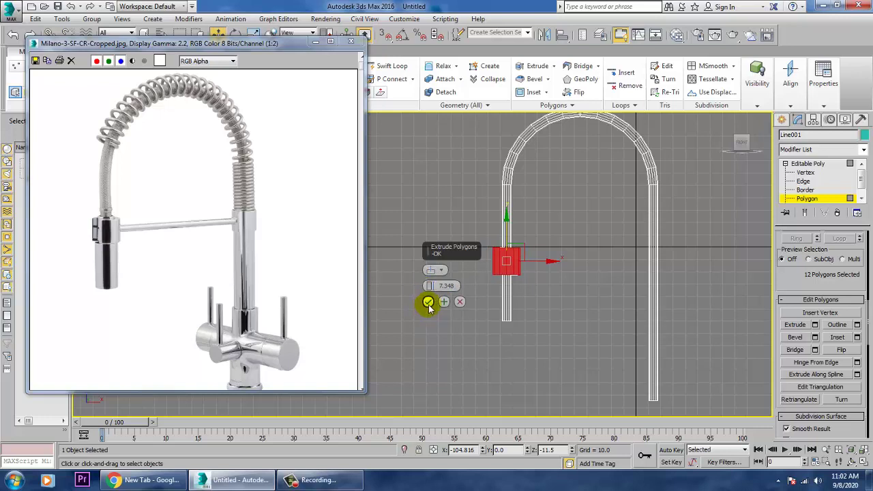
left_click(427, 301)
- Extrude the polygons of the left leg's end section below the collar outward by 4.696, then clear the selection
scroll(508, 307, "up", 6)
left_click_drag(462, 226, 573, 279)
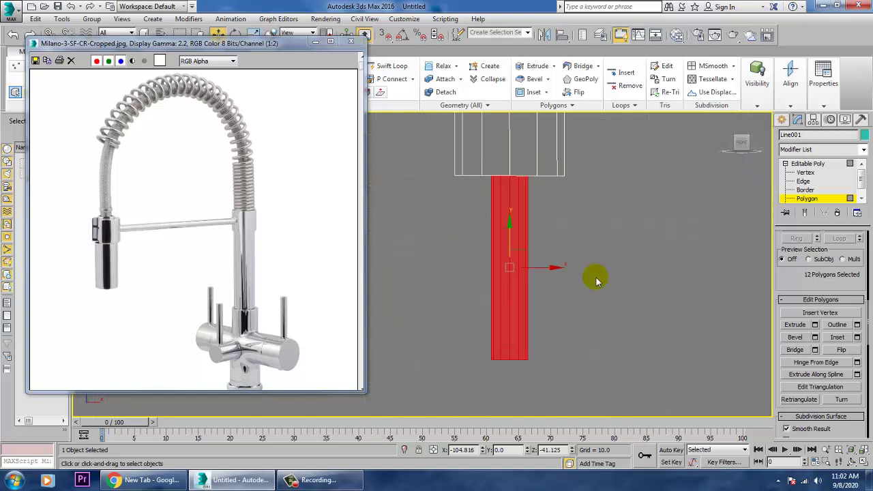
left_click(815, 325)
left_click_drag(431, 286, 442, 305)
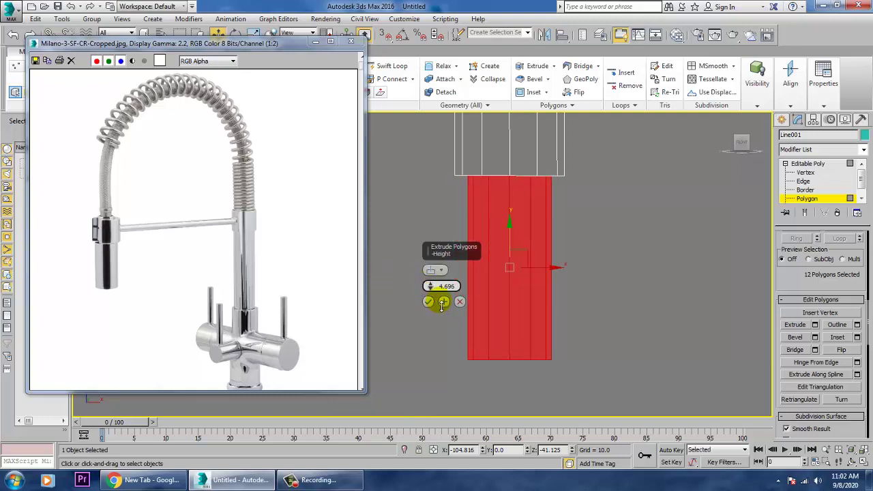
left_click(429, 302)
left_click(662, 298)
scroll(658, 296, "down", 2)
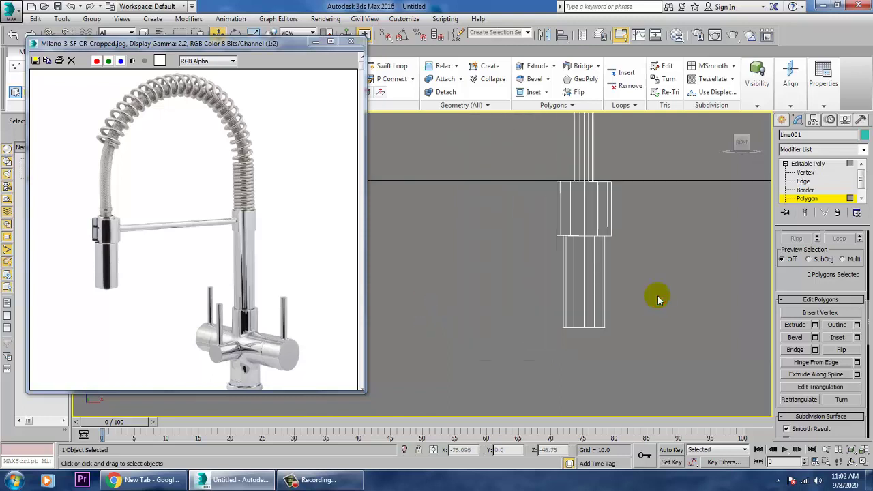
middle_click_drag(658, 296, 536, 288)
scroll(634, 269, "down", 3)
middle_click_drag(634, 269, 584, 267)
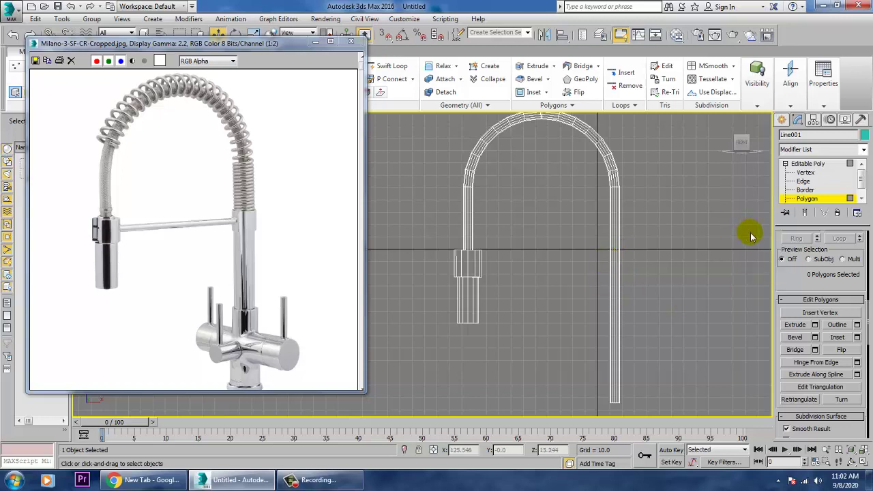
- Insert two edge loops across the right leg with Swift Loop, level with the upper and lower edges of the left collar
left_click(393, 70)
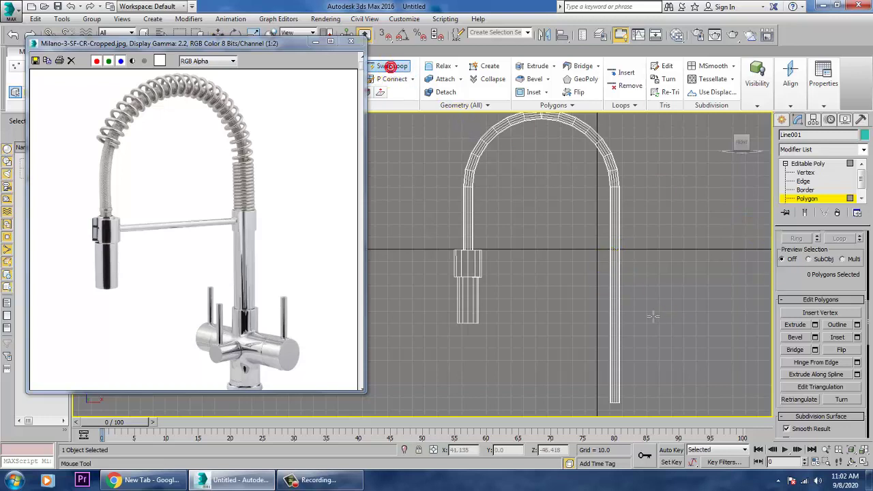
right_click(619, 256)
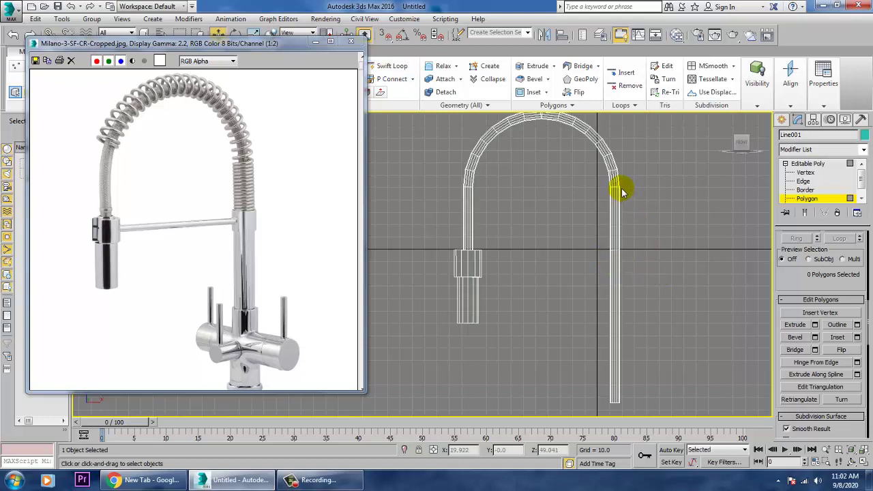
scroll(634, 239, "up", 2)
middle_click_drag(657, 340, 657, 281)
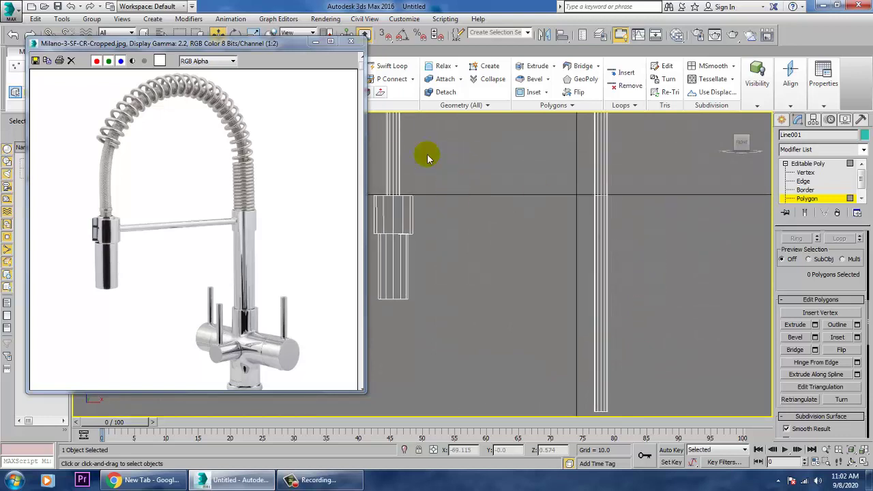
left_click(390, 65)
left_click(602, 236)
right_click(601, 236)
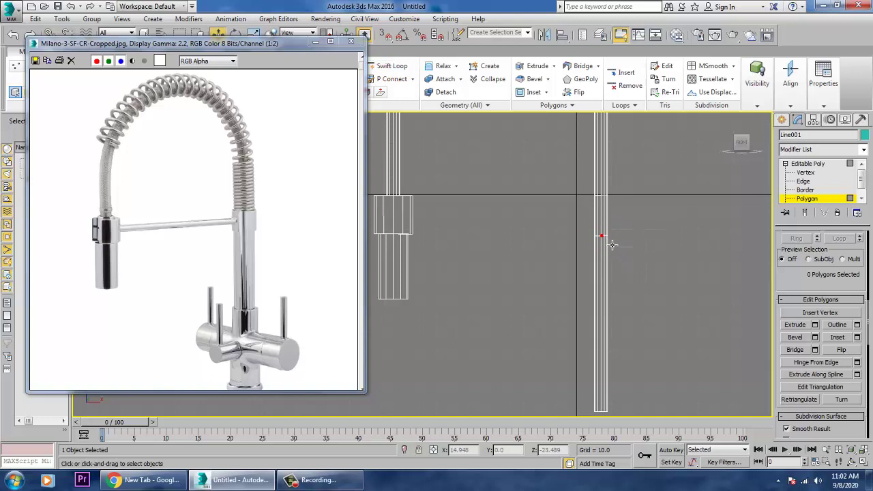
- Align the right leg's two edge loops with the left collar's edges by scaling each matching row of vertices flat vertically
key("1")
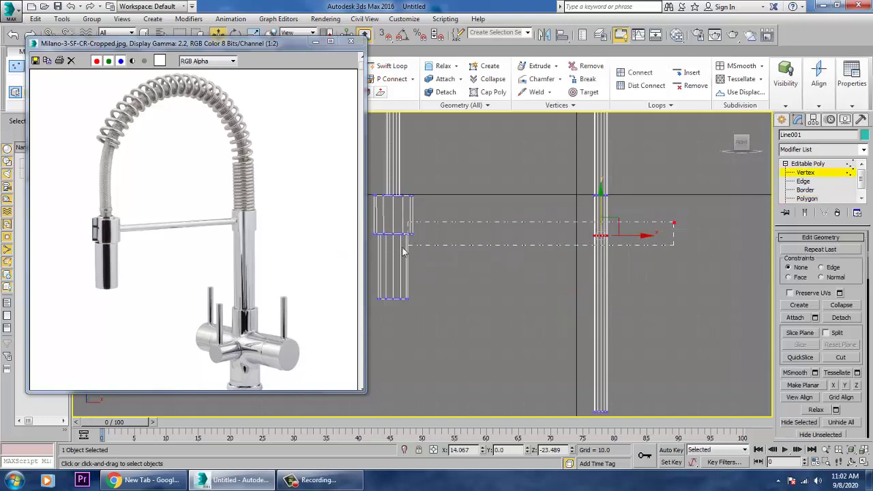
left_click_drag(403, 249, 355, 250)
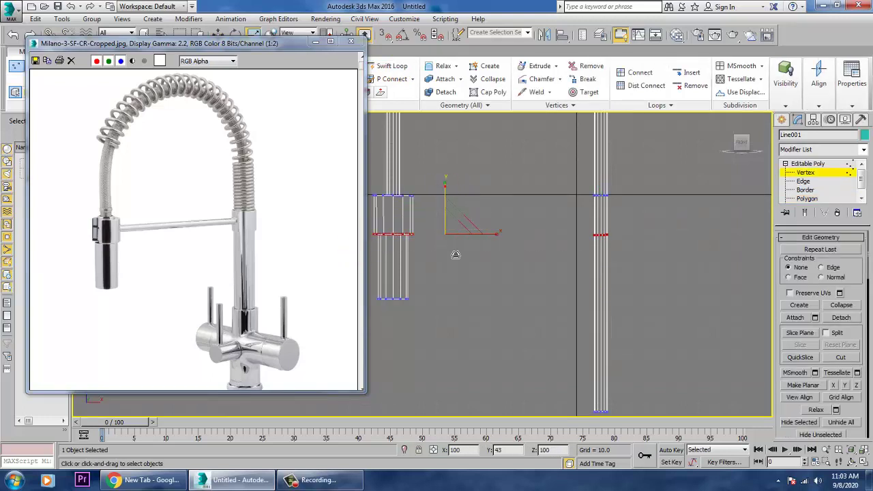
left_click_drag(686, 174, 328, 208)
left_click_drag(463, 148, 465, 281)
key("w")
- Extrude the ring of polygons between the right leg's two edge loops outward by 5.634
left_click(834, 198)
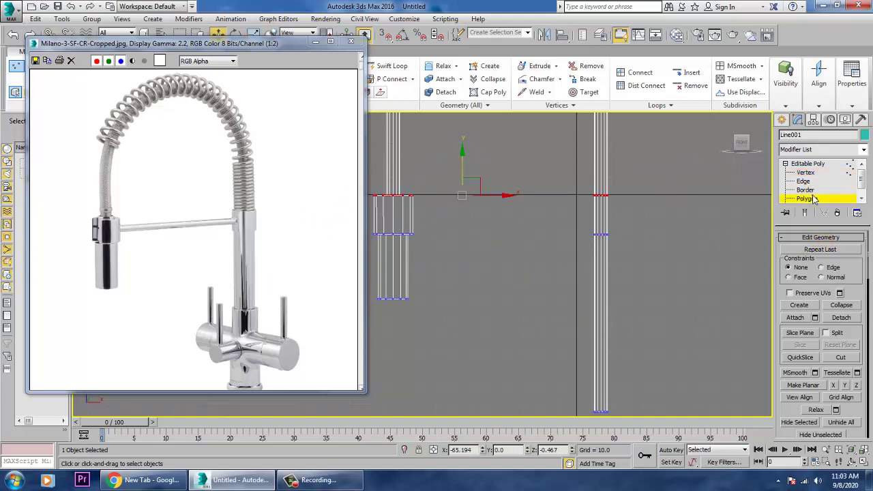
left_click_drag(655, 218, 655, 217)
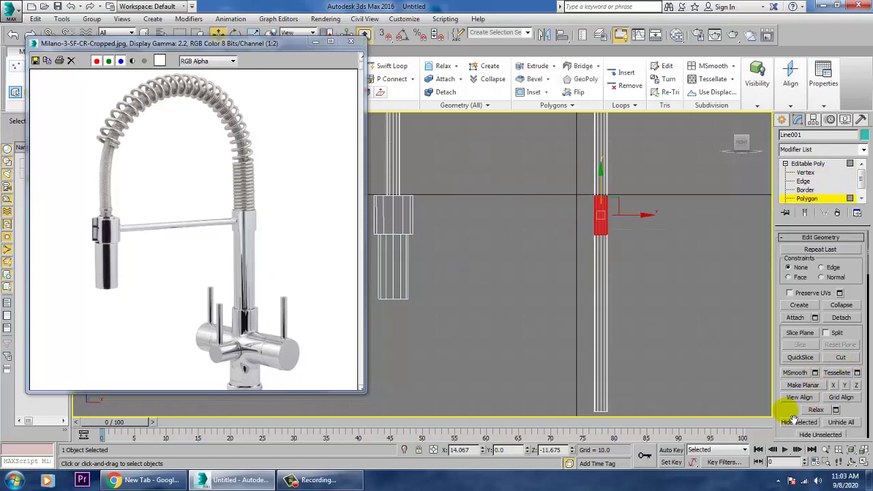
scroll(791, 382, "up", 5)
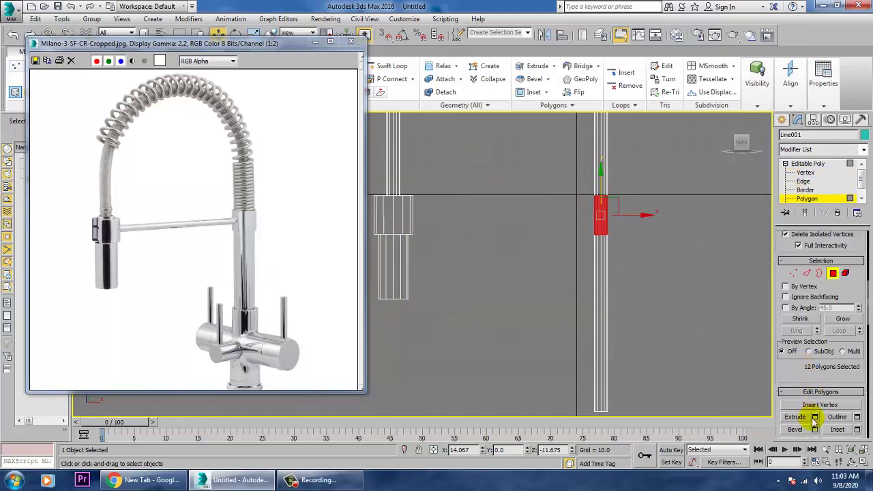
left_click(815, 417)
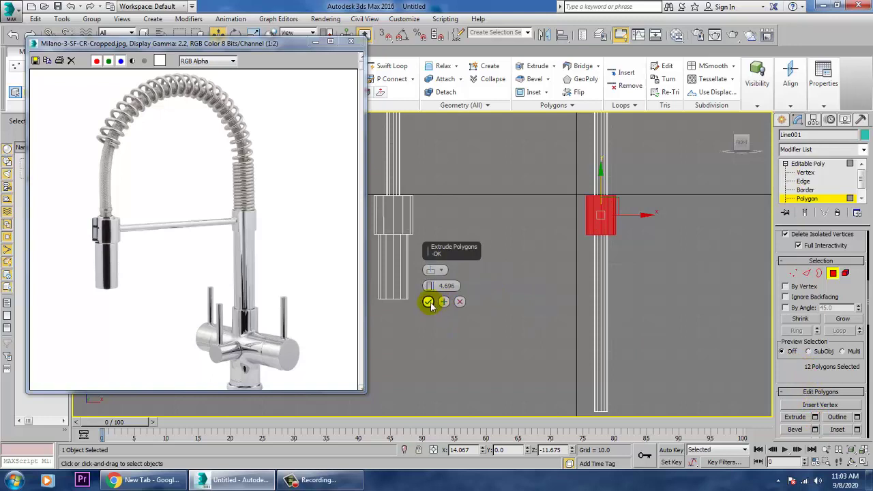
left_click_drag(431, 289, 432, 290)
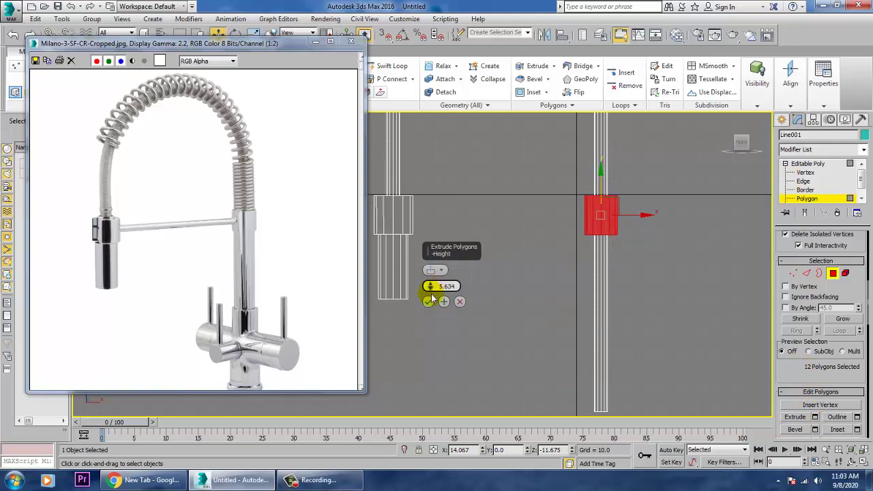
left_click(429, 302)
- Extend the right leg's end vertices down to about Z -141.1 and insert an edge loop across the leg at about Z -106.9
middle_click_drag(700, 337, 703, 302)
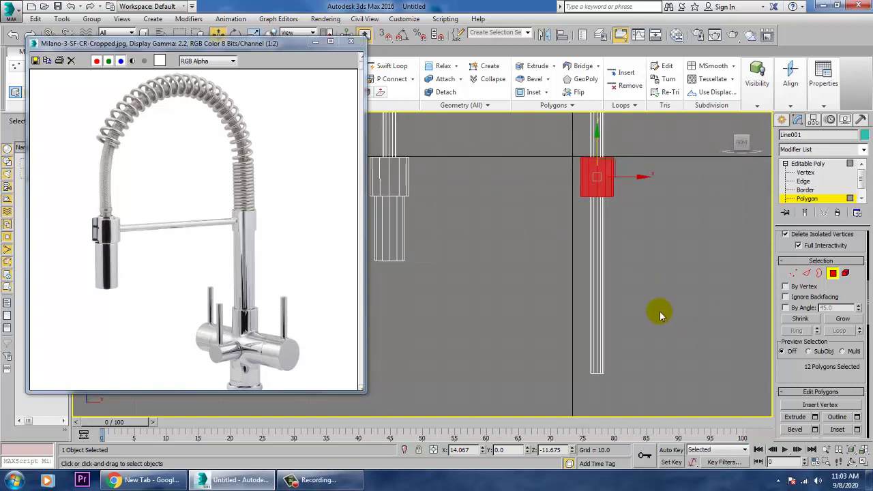
key("1")
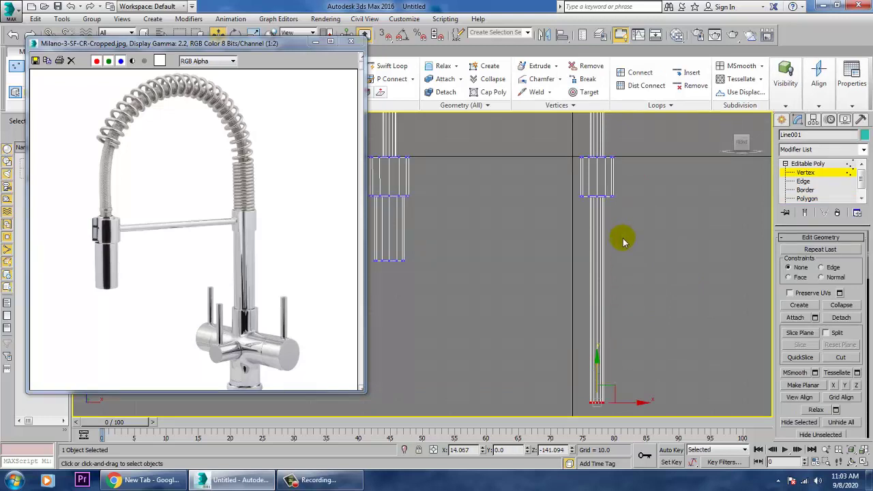
left_click(390, 66)
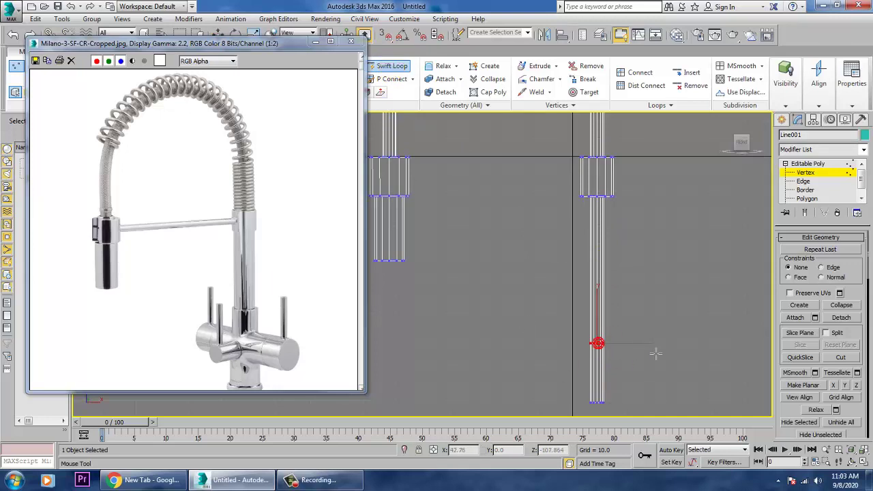
right_click(656, 353)
- Extrude the right leg's polygons between the collar and the new lower edge loop outward by 3.759
key("4")
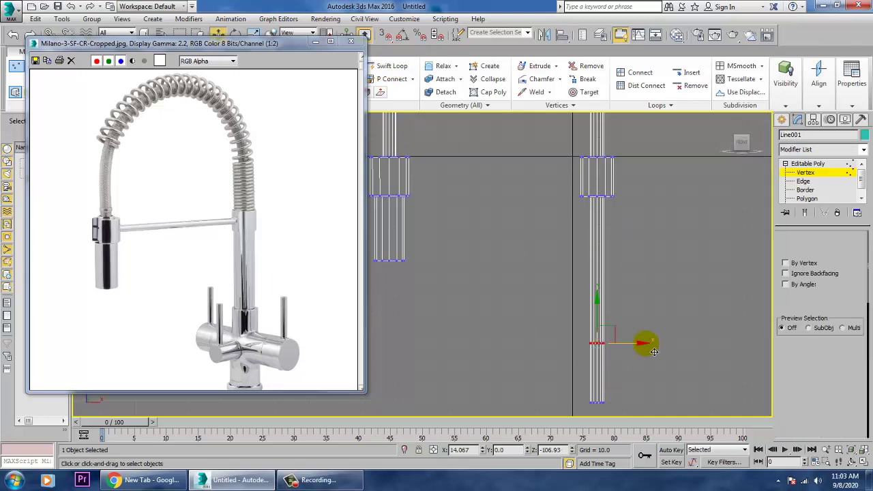
left_click_drag(496, 247, 625, 282)
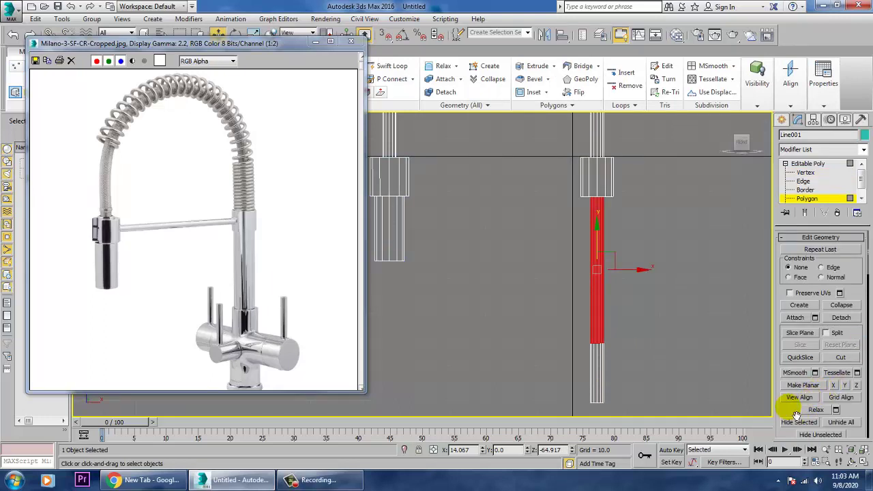
scroll(798, 415, "up", 5)
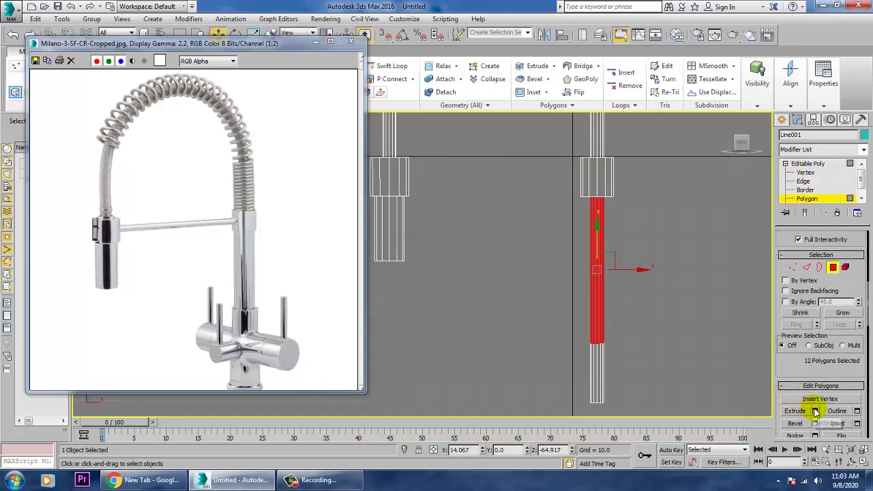
left_click(815, 411)
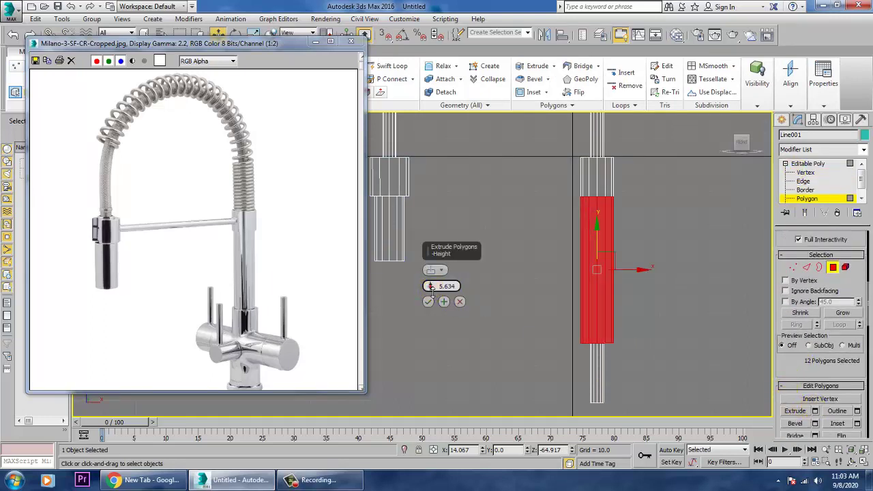
left_click_drag(430, 287, 436, 295)
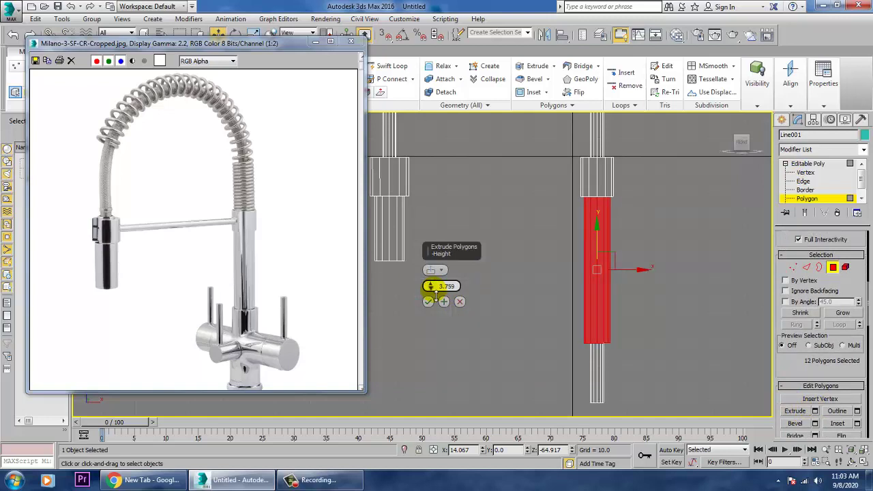
left_click(428, 302)
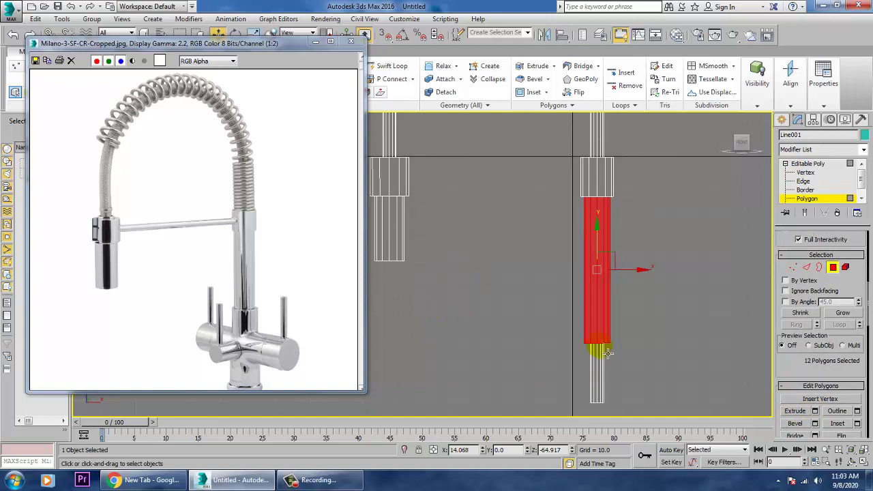
- Extrude the ring of polygons at the right leg's lower end, below the stem section, outward by 9.071
middle_click_drag(627, 288, 657, 253)
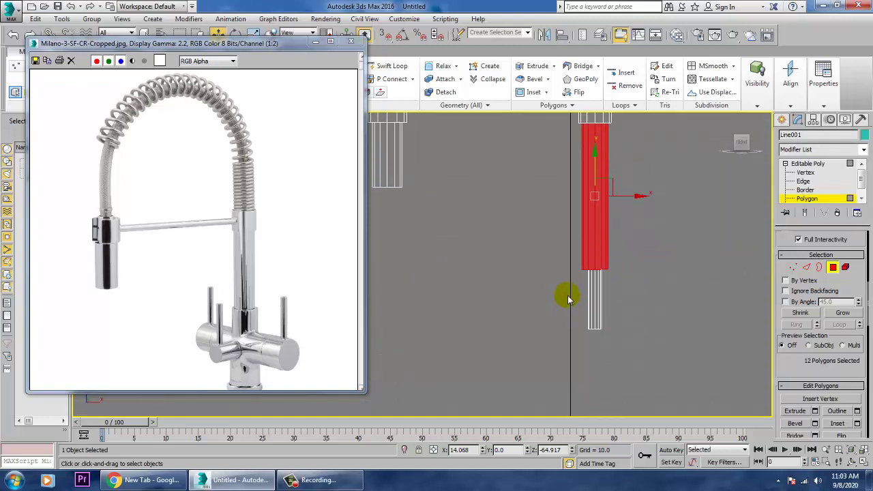
left_click_drag(576, 295, 651, 302)
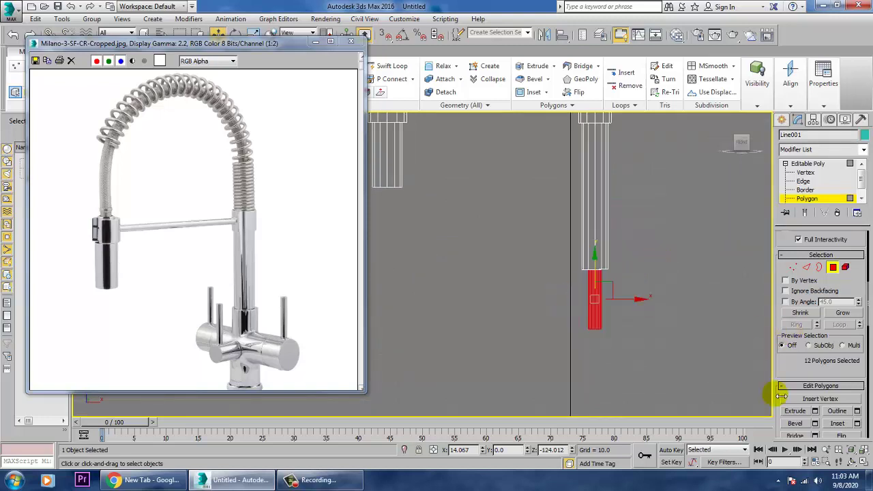
left_click(814, 412)
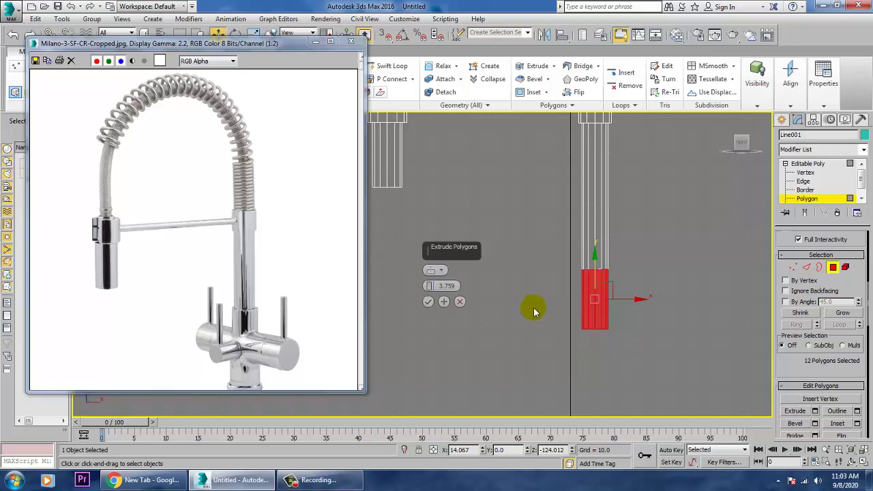
left_click_drag(430, 287, 431, 275)
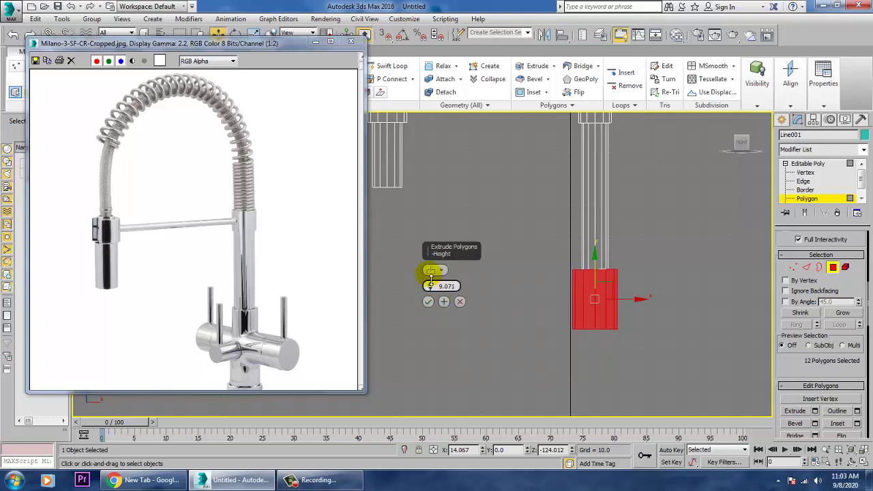
left_click(428, 303)
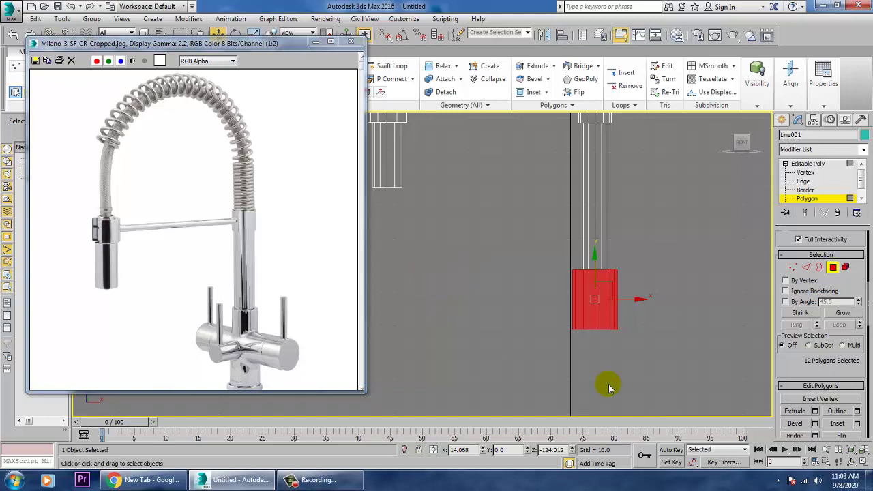
- Extend the right leg's end vertices down to about Z -166.3 and insert an edge loop just above the end at about Z -161.6
key("1")
left_click_drag(715, 382, 715, 381)
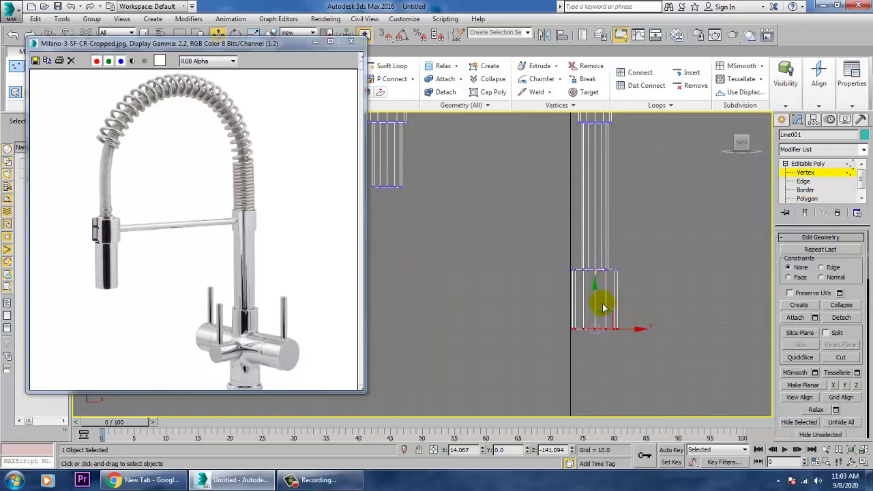
left_click_drag(605, 306, 604, 343)
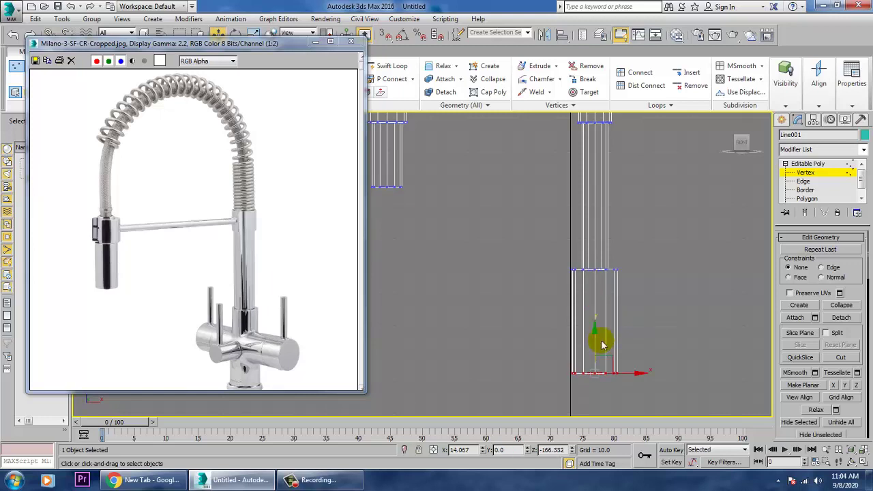
left_click(392, 66)
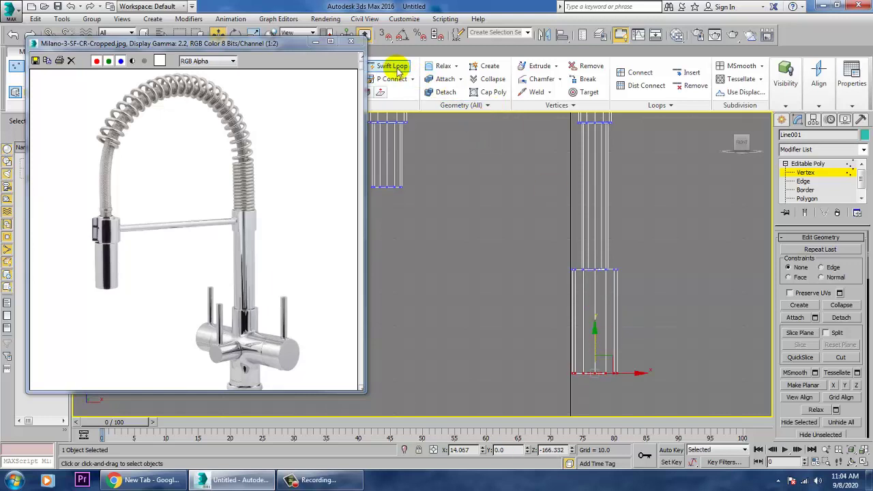
right_click(655, 347)
middle_click_drag(674, 333, 672, 269)
scroll(650, 292, "up", 3)
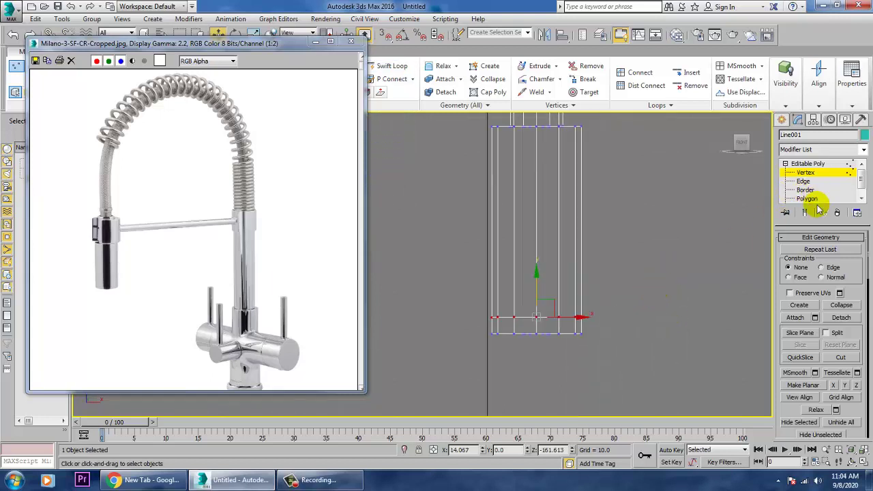
- Extrude the thin ring of polygons at the right leg's bottom end outward by 5.188 as a base flange
left_click(807, 199)
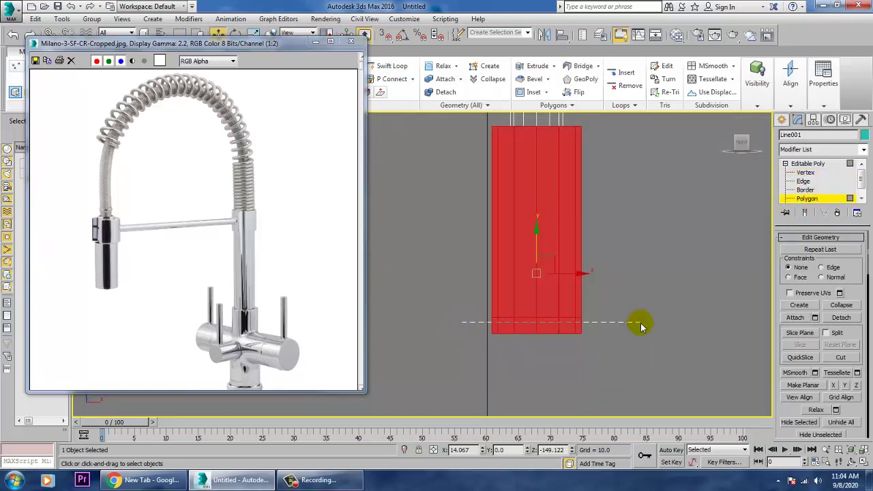
left_click_drag(641, 323, 643, 326)
key("alt+w")
middle_click(676, 384)
key("alt+w")
scroll(670, 347, "down", 8)
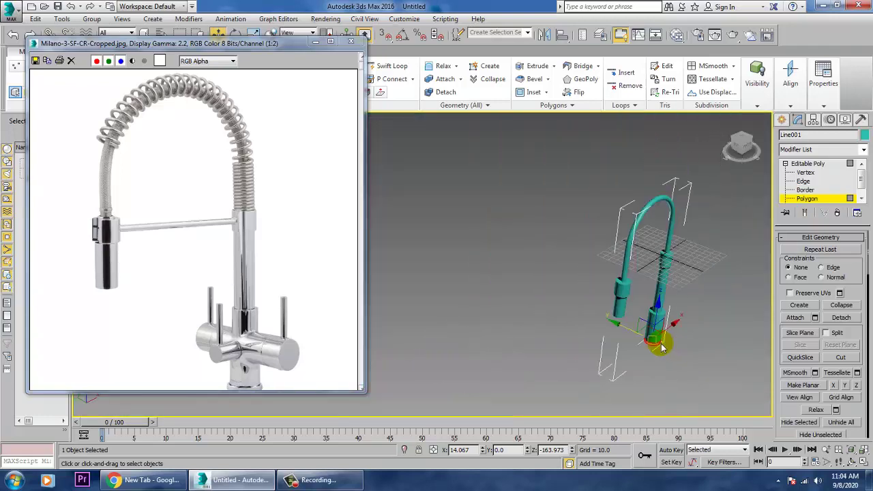
scroll(651, 314, "down", 5)
scroll(648, 312, "up", 7)
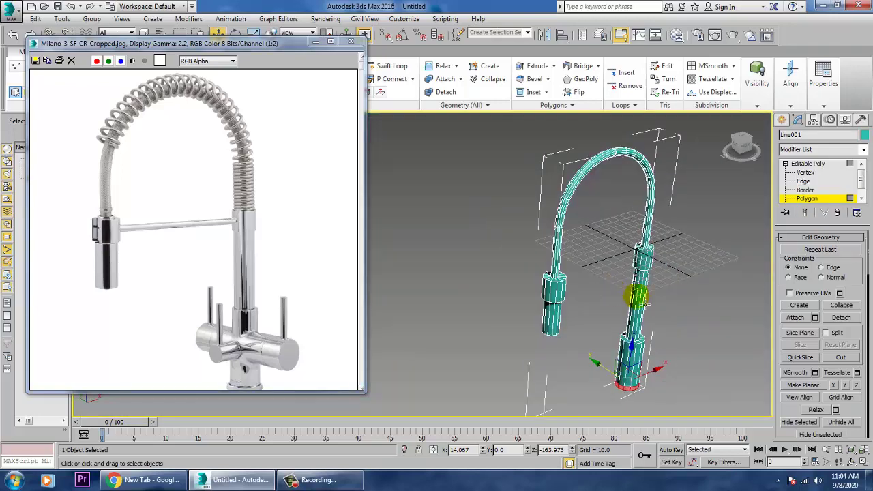
middle_click_drag(645, 305, 573, 260)
scroll(854, 409, "up", 5)
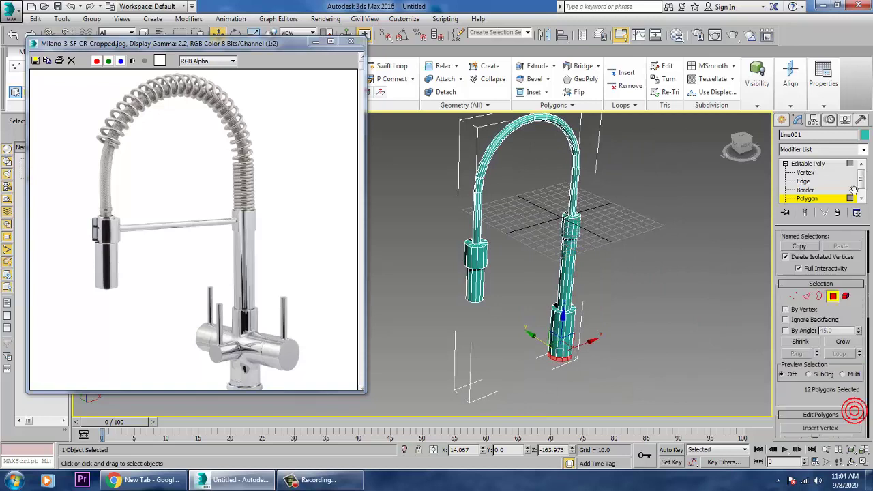
scroll(854, 411, "down", 3)
left_click(815, 361)
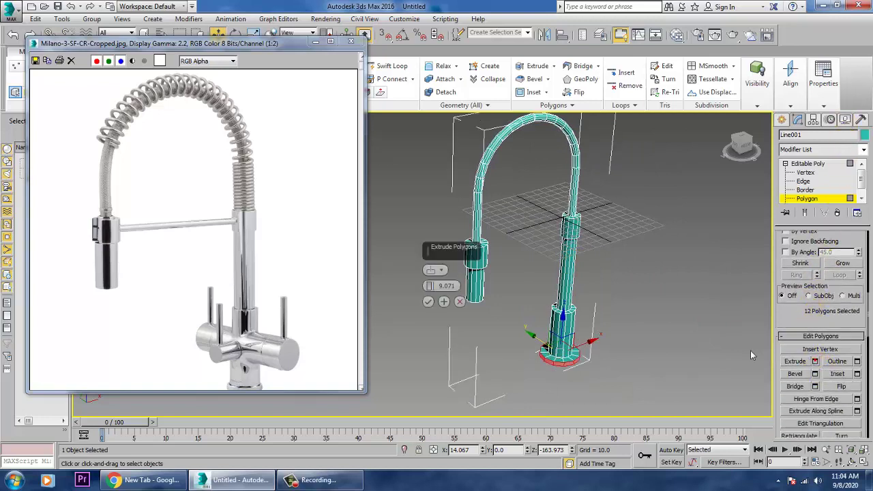
left_click_drag(436, 292, 442, 306)
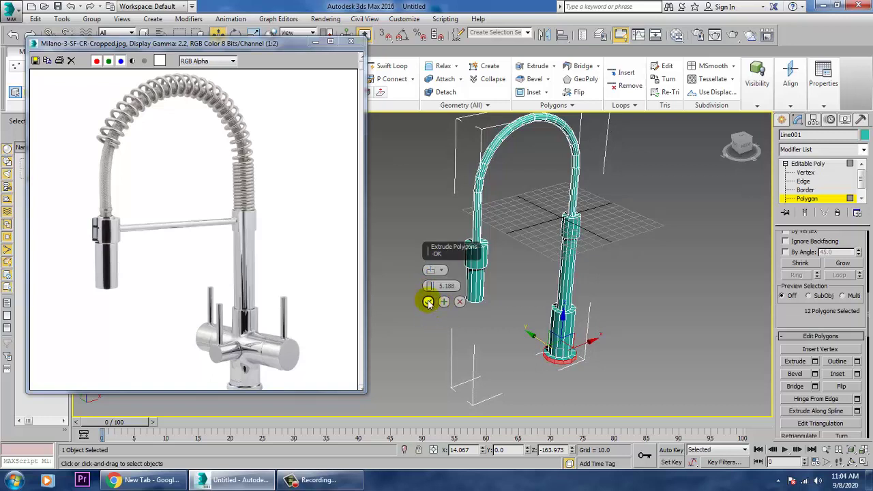
left_click(428, 301)
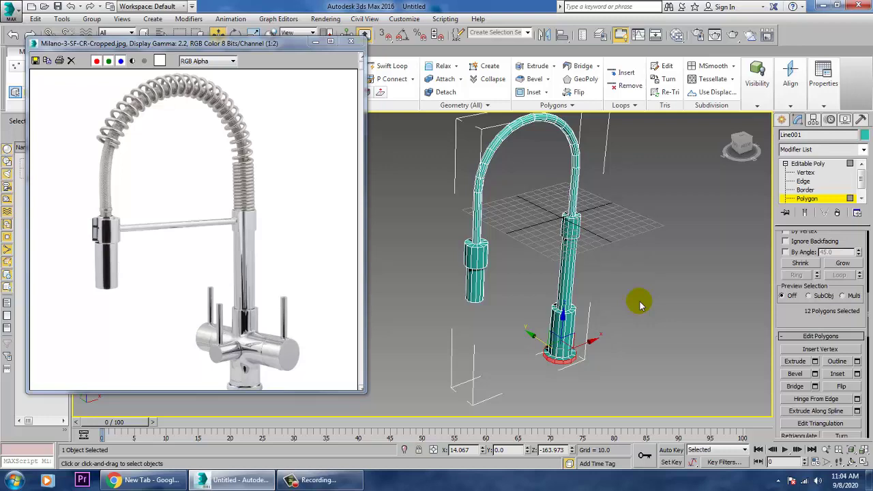
- Save the scene as tap in the tap folder on the Desktop
key("ctrl+s")
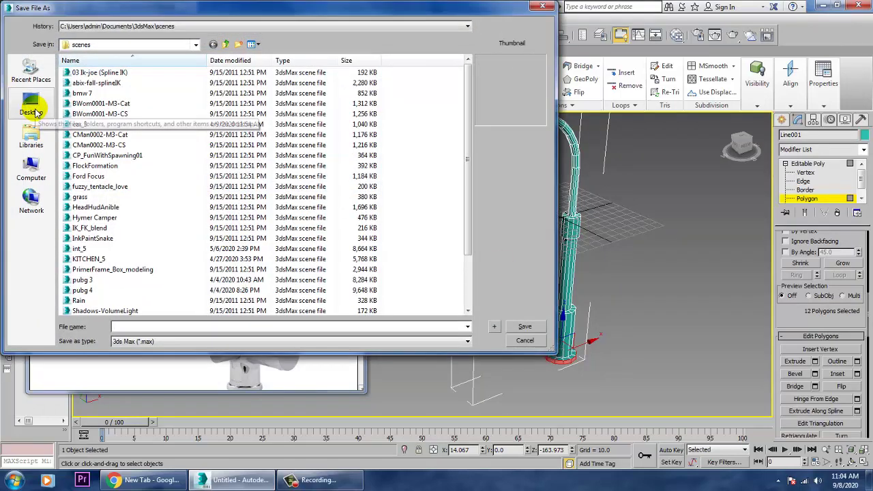
left_click(31, 106)
left_click(154, 326)
type("tap")
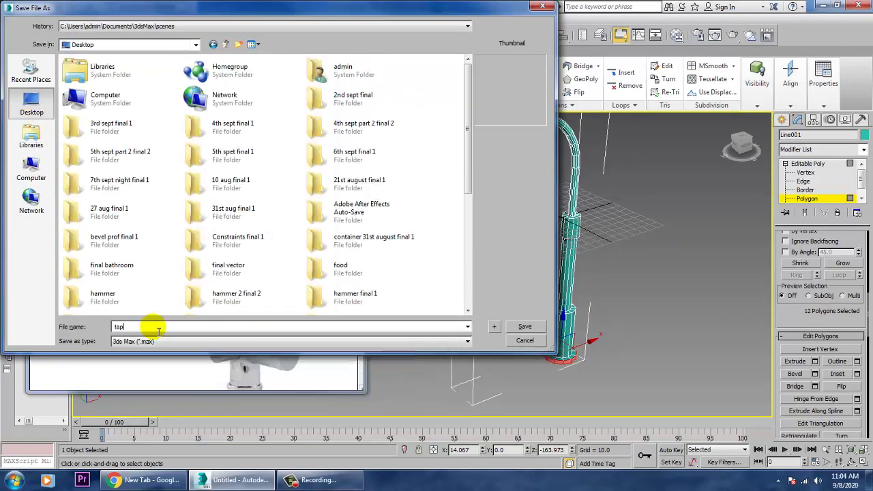
key("Return")
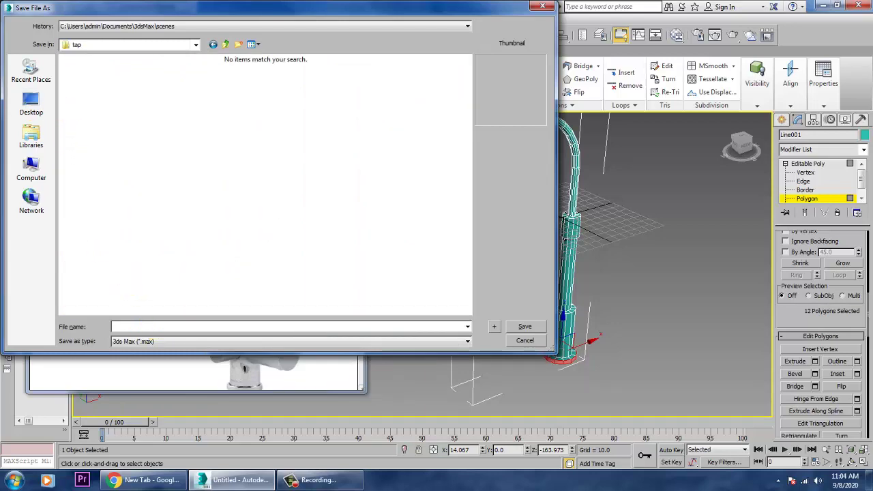
key("Return")
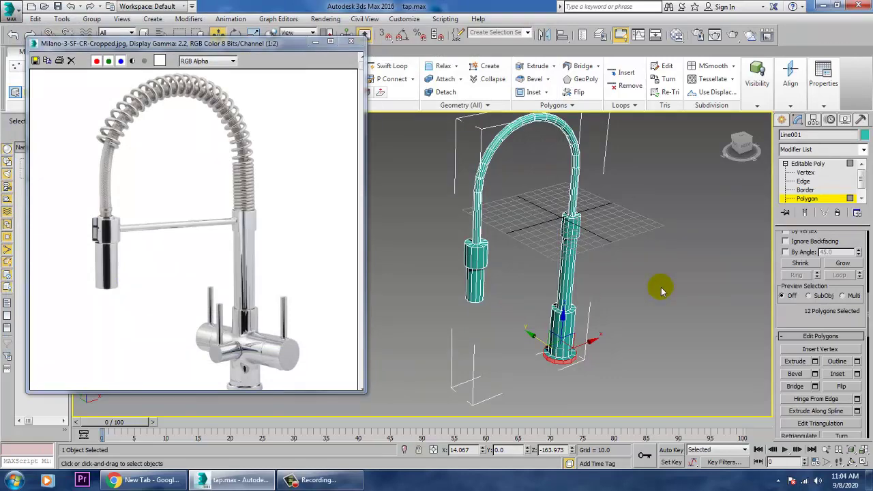
- Lengthen the right leg's base section by moving the flange's vertices down to about Z -185.4 in the front view
key("alt+w")
right_click(662, 210)
key("alt+w")
scroll(633, 231, "down", 8)
middle_click_drag(617, 256, 595, 292)
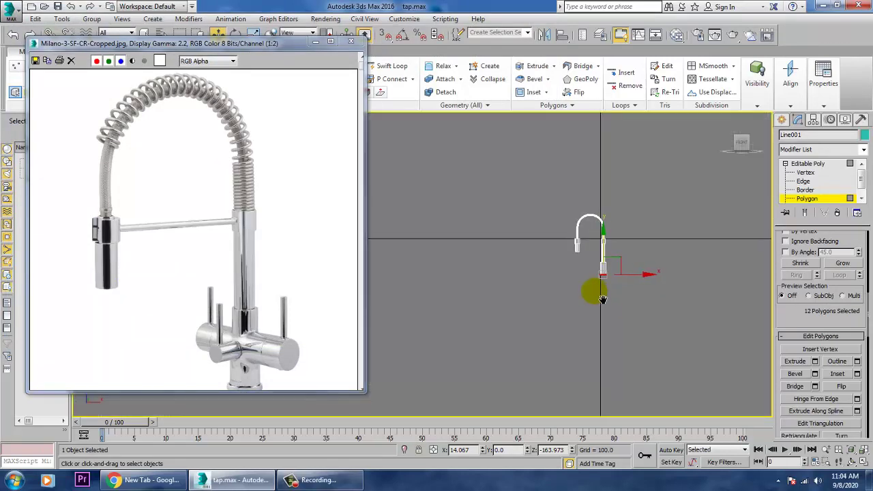
scroll(599, 294, "up", 5)
left_click(812, 164)
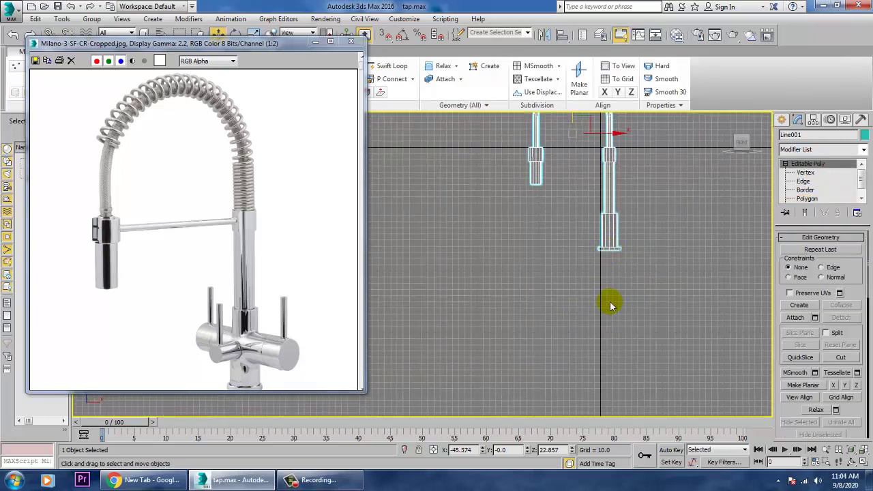
middle_click_drag(628, 246, 604, 350)
key("1")
left_click_drag(560, 311, 649, 353)
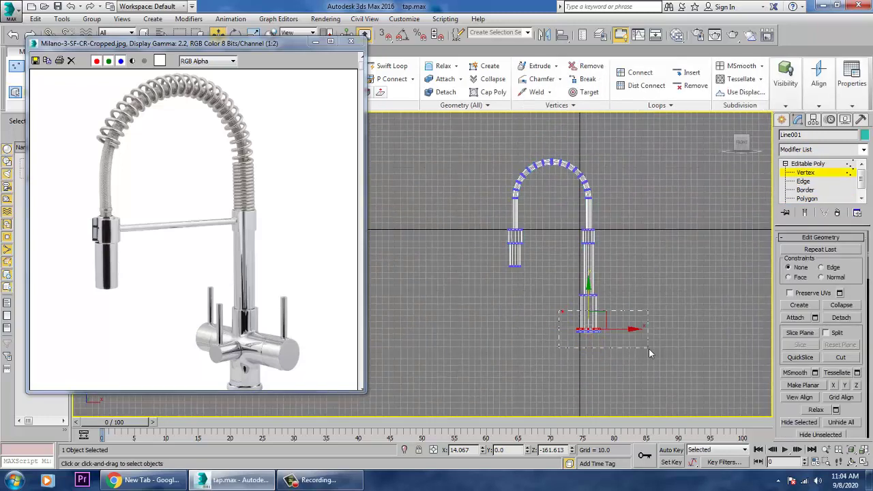
left_click_drag(597, 308, 596, 319)
- Draw a straight horizontal line from the left collar to the right collar as the tap's connecting rod
scroll(608, 312, "up", 2)
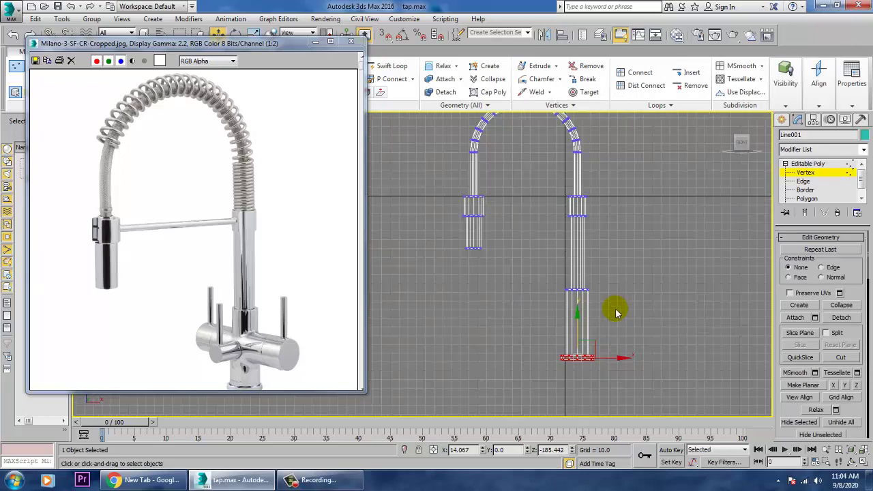
middle_click_drag(623, 260, 643, 306)
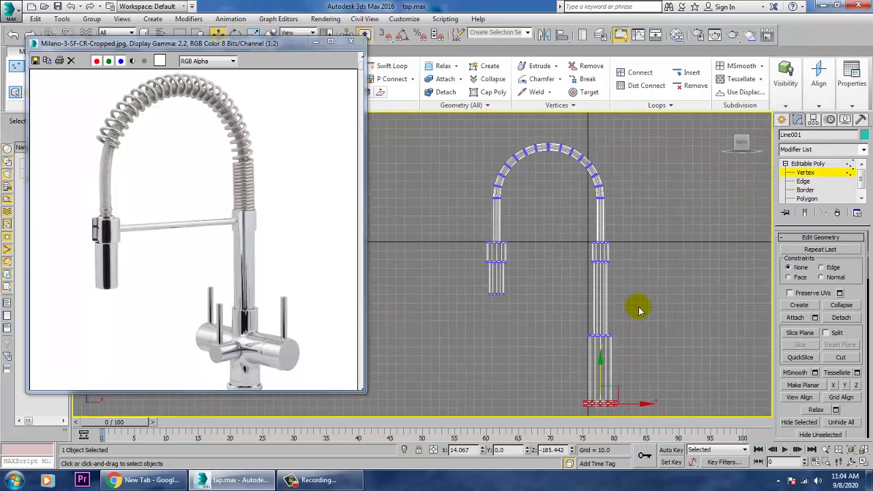
left_click(782, 121)
left_click(801, 197)
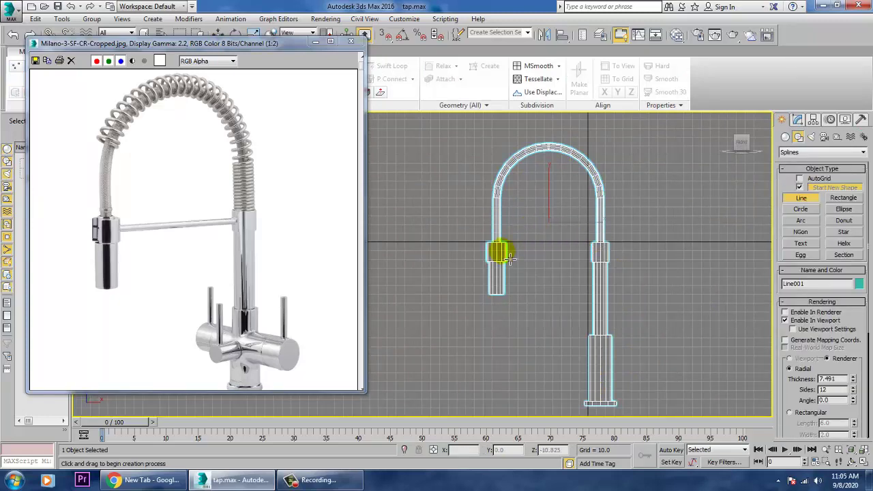
left_click(509, 258)
right_click(616, 217)
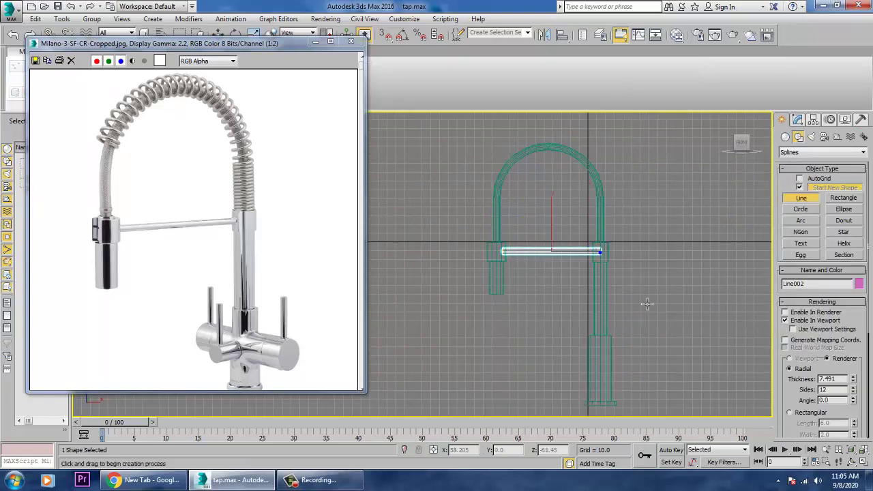
right_click(647, 304)
- Reduce the connecting rod's radial thickness to 5.094
key("alt+w")
scroll(645, 307, "up", 5)
key("alt+w")
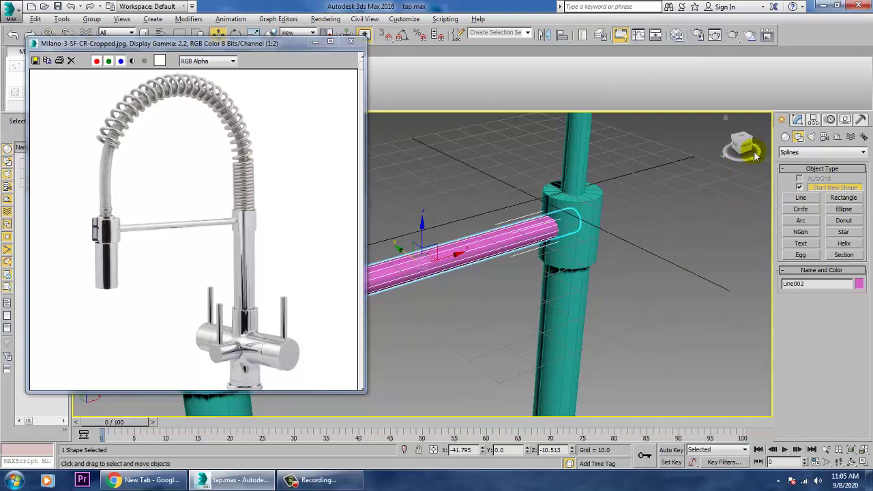
left_click(797, 120)
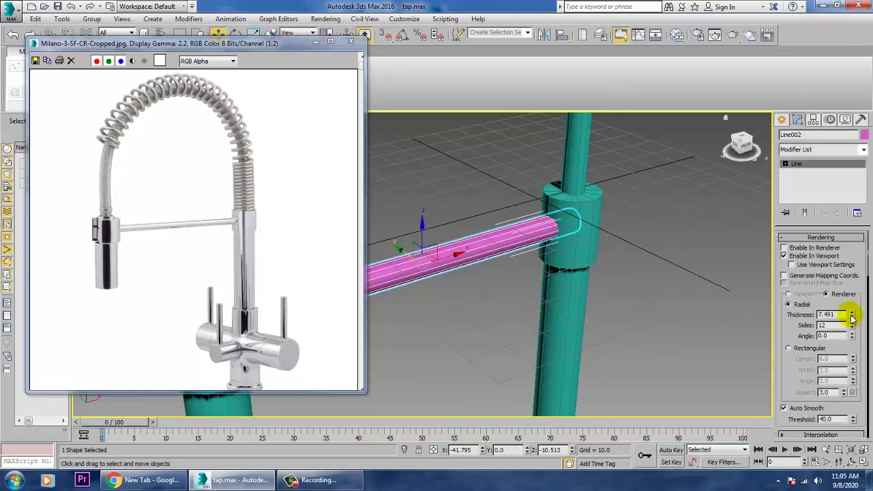
left_click_drag(852, 317, 862, 339)
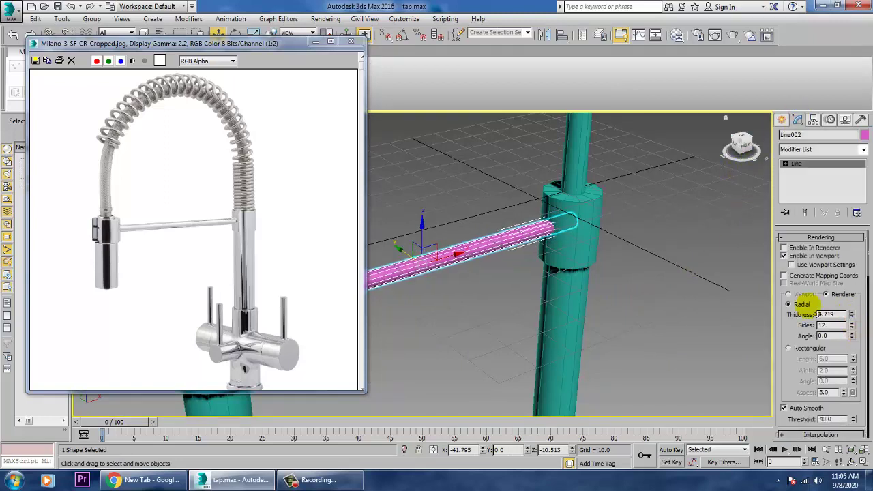
scroll(715, 267, "down", 6)
scroll(618, 283, "up", 4)
middle_click_drag(618, 285, 518, 248, "alt")
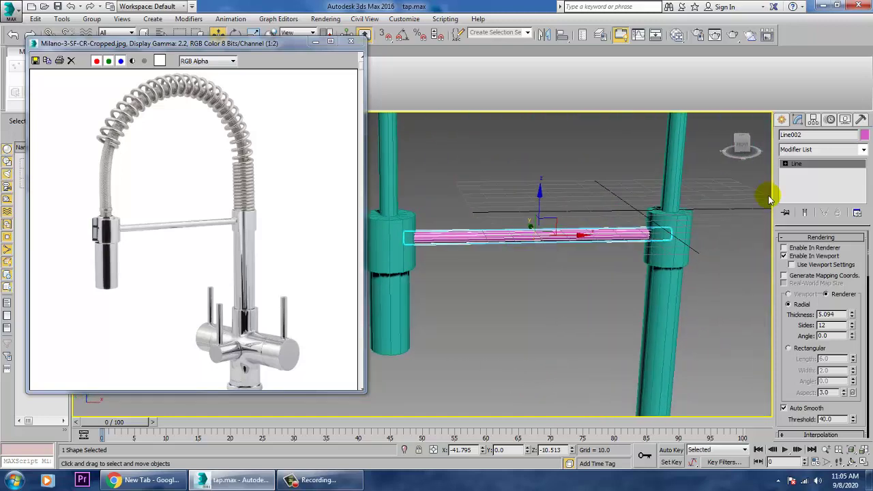
- Assign the grey custom colour to the tap body and the connecting rod, and deselect both objects
key("ctrl+a")
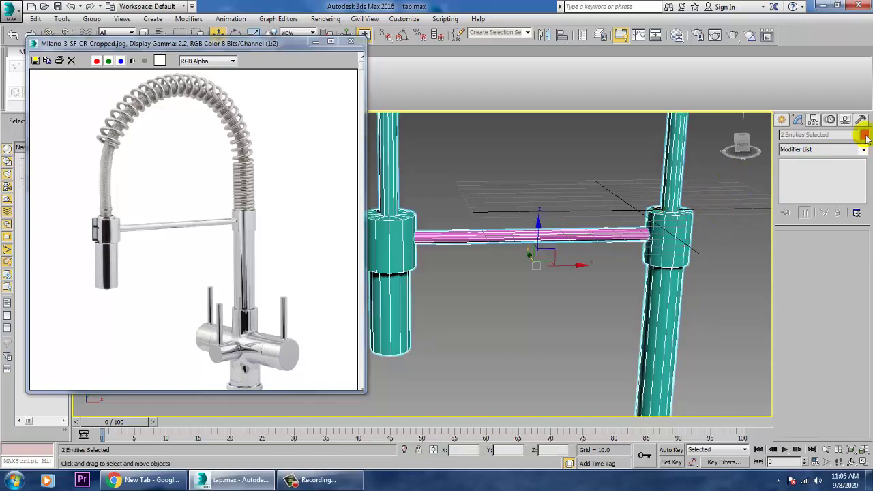
left_click(865, 136)
left_click(507, 263)
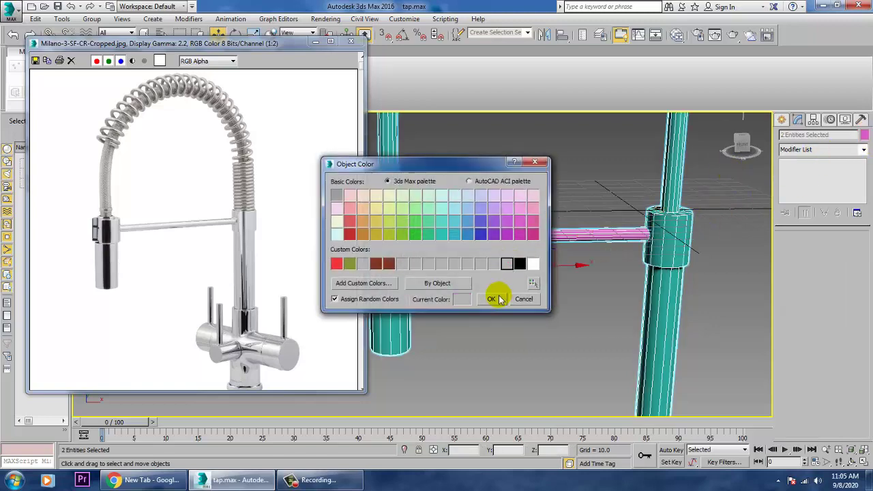
left_click(499, 299)
left_click(541, 324)
scroll(550, 318, "down", 5)
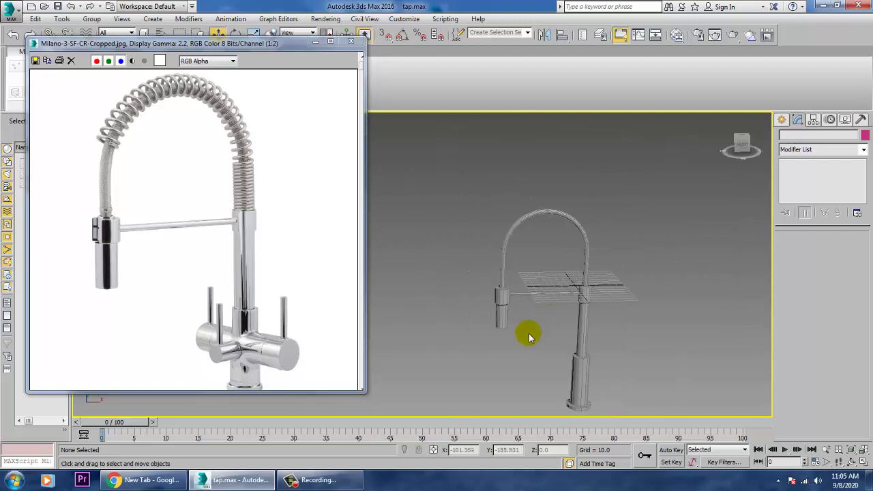
scroll(556, 301, "up", 5)
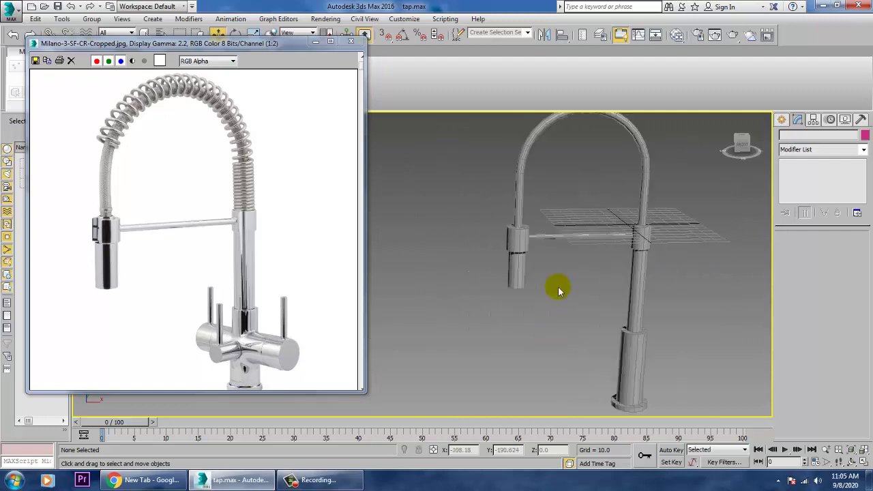
- Inset the bottom cap polygons of the tap body's spray head by 1.0
left_click(520, 272)
key("z")
middle_click_drag(533, 284, 684, 264, "alt")
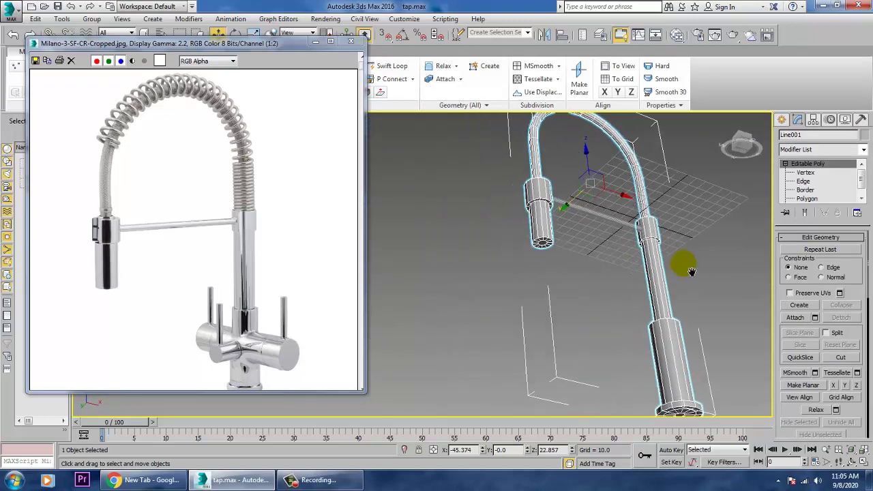
scroll(607, 260, "up", 4)
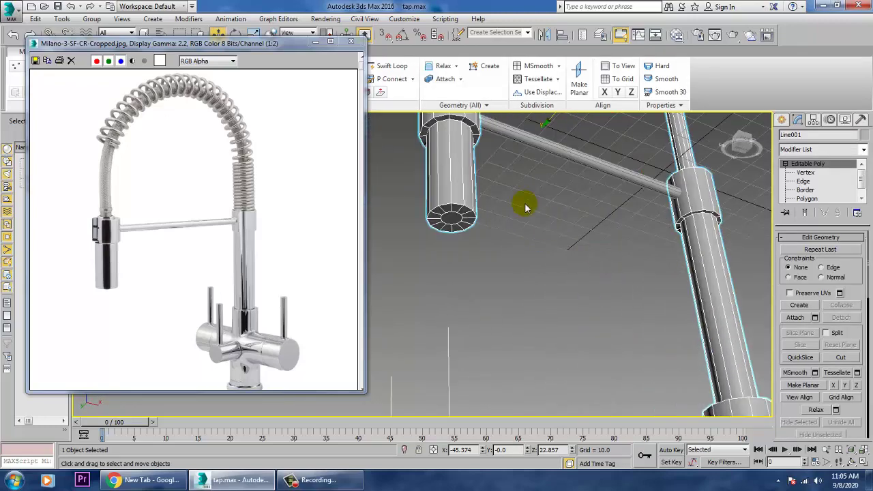
left_click(809, 198)
left_click_drag(524, 300, 393, 177)
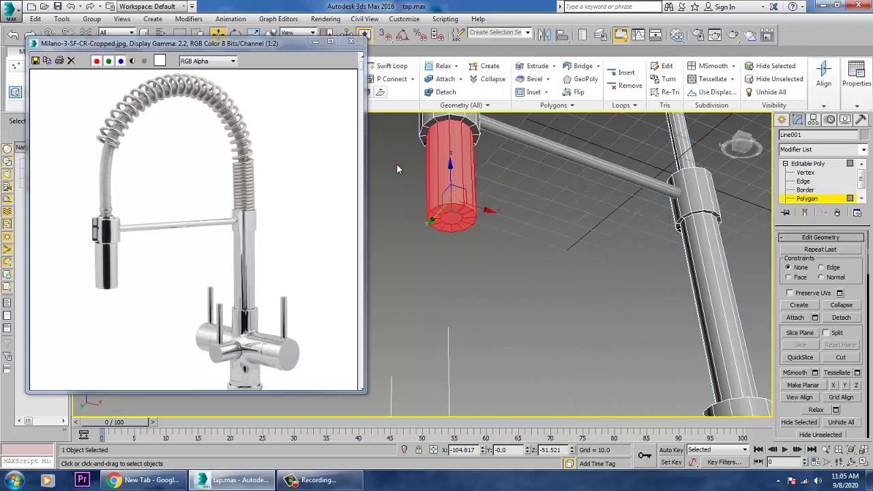
left_click_drag(529, 163, 523, 165, "alt")
left_click_drag(794, 410, 795, 313)
scroll(861, 379, "down", 2)
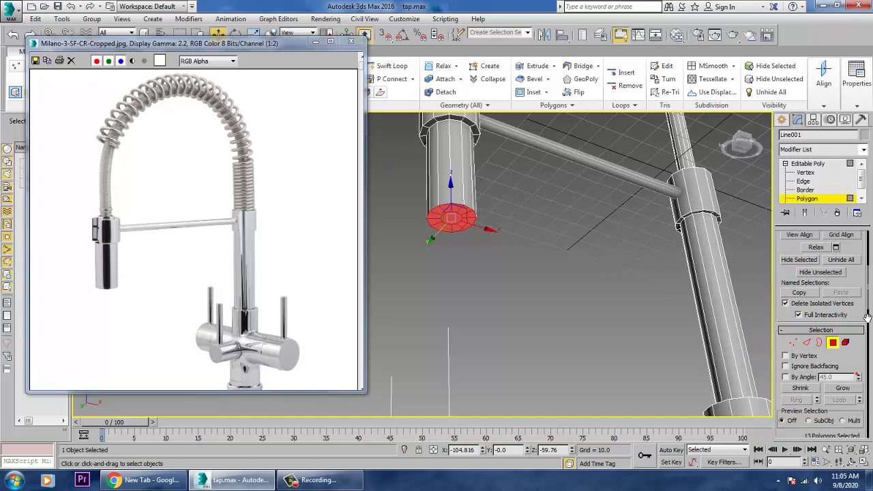
scroll(861, 309, "down", 3)
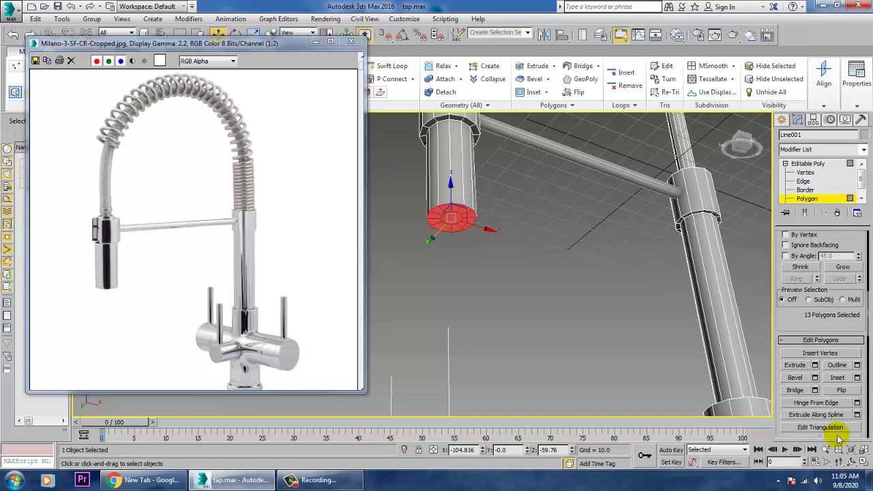
left_click(857, 378)
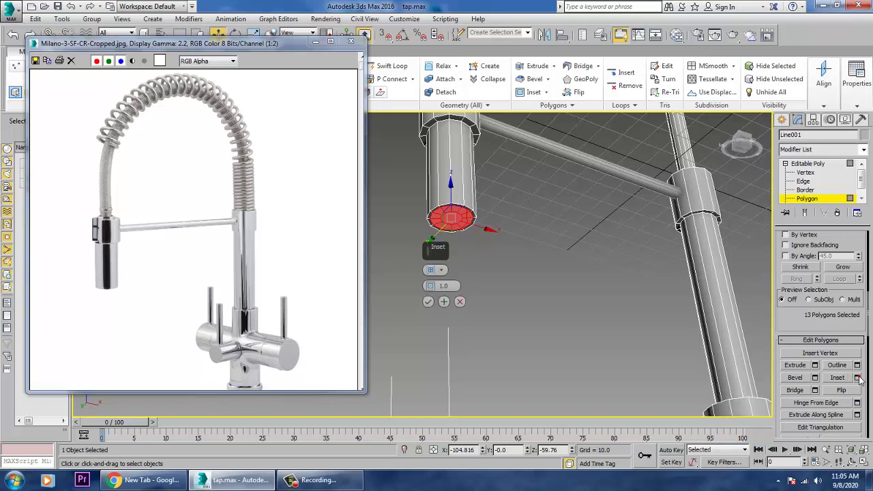
left_click(429, 298)
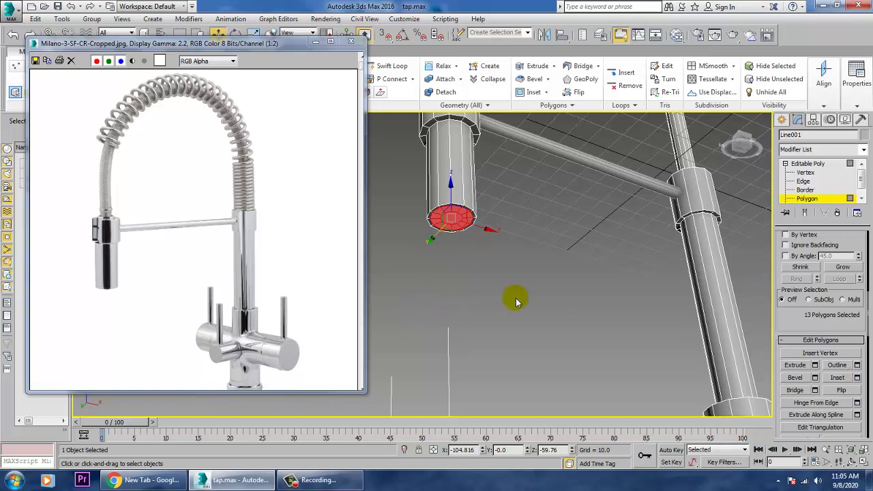
- Extrude the inset polygons inward by -1.414 to recess the spray head's underside, and deselect them
left_click(814, 365)
left_click_drag(429, 286, 439, 313)
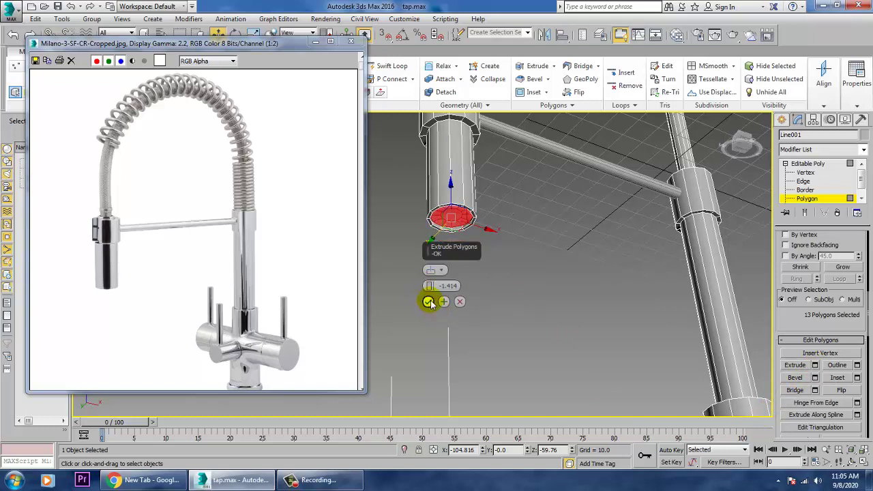
left_click(428, 302)
left_click(434, 302)
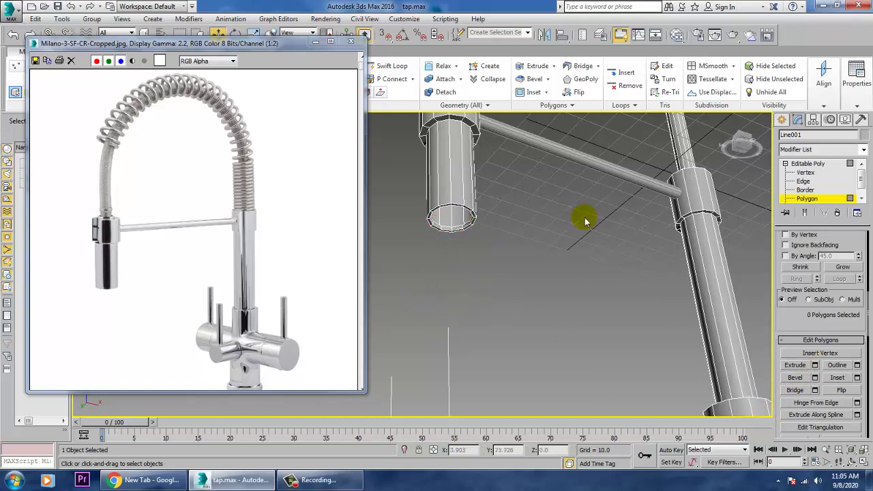
- Chamfer the top outer edge loop of the spray-head collar by 1.0 with 3 segments, and clear the edge selection
scroll(569, 232, "up", 6)
scroll(576, 238, "down", 8)
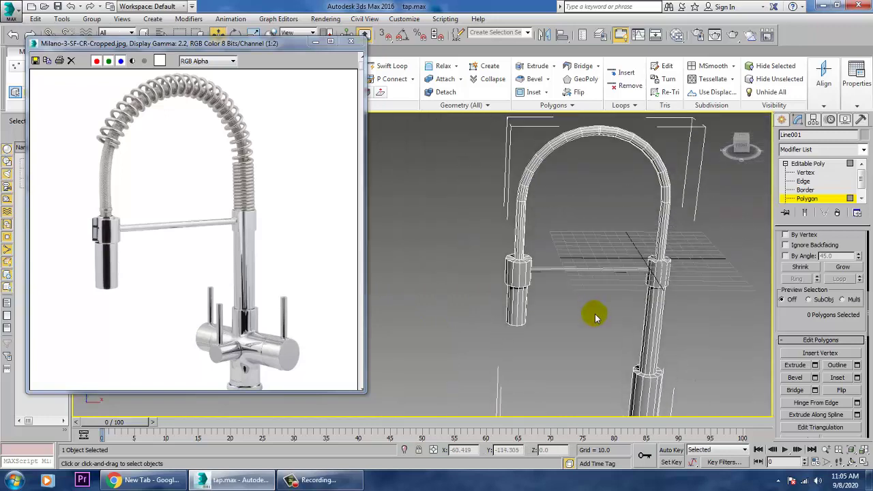
scroll(577, 326, "up", 5)
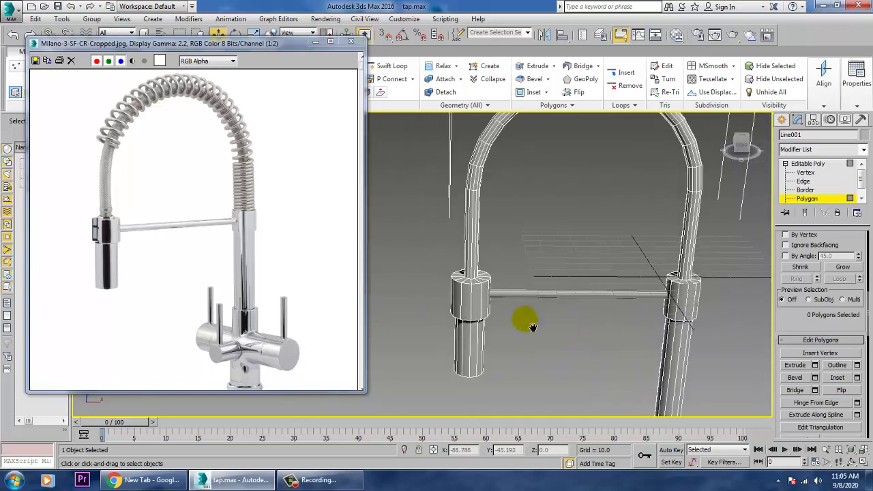
scroll(610, 346, "up", 3)
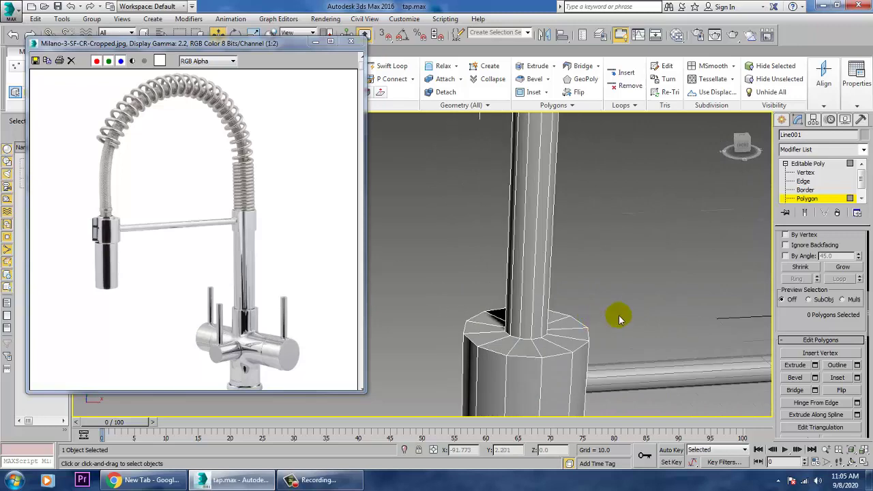
left_click(804, 182)
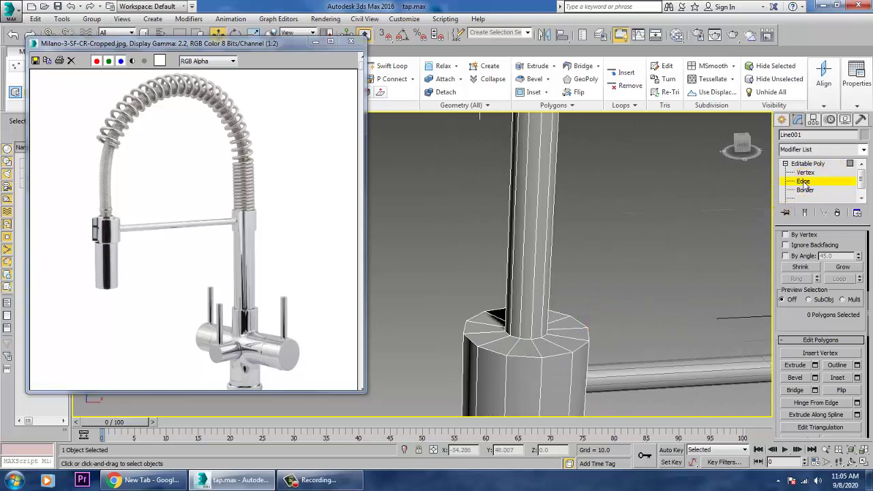
double_click(524, 357)
scroll(812, 396, "up", 5)
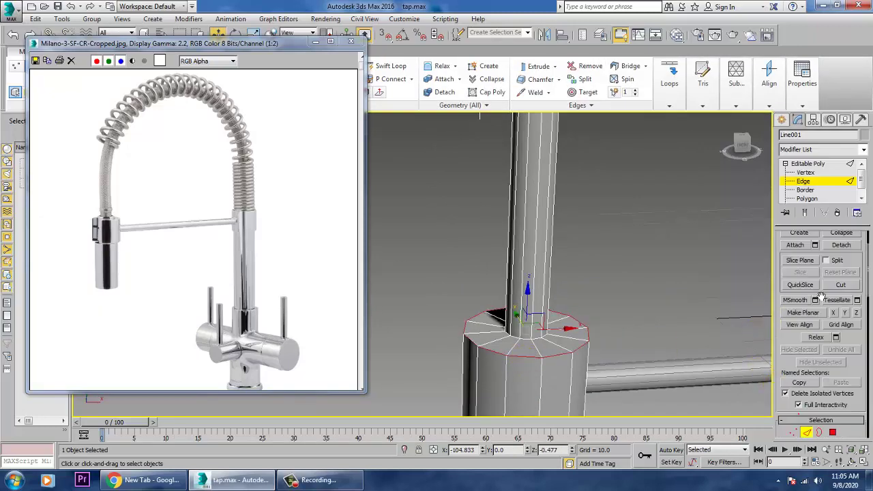
left_click(815, 339)
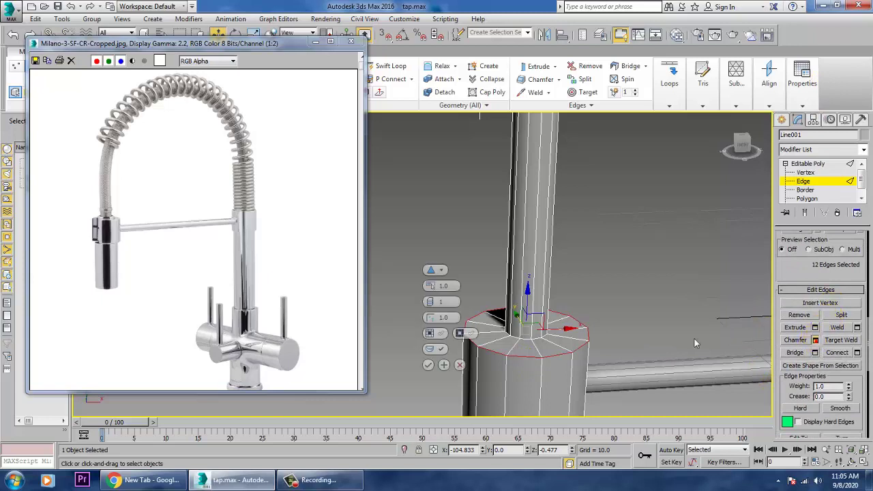
left_click(432, 299)
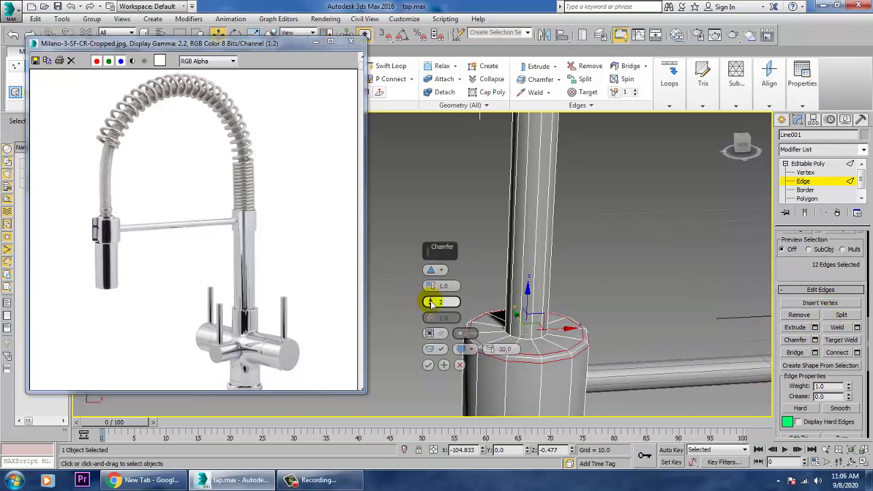
left_click_drag(432, 305, 431, 358)
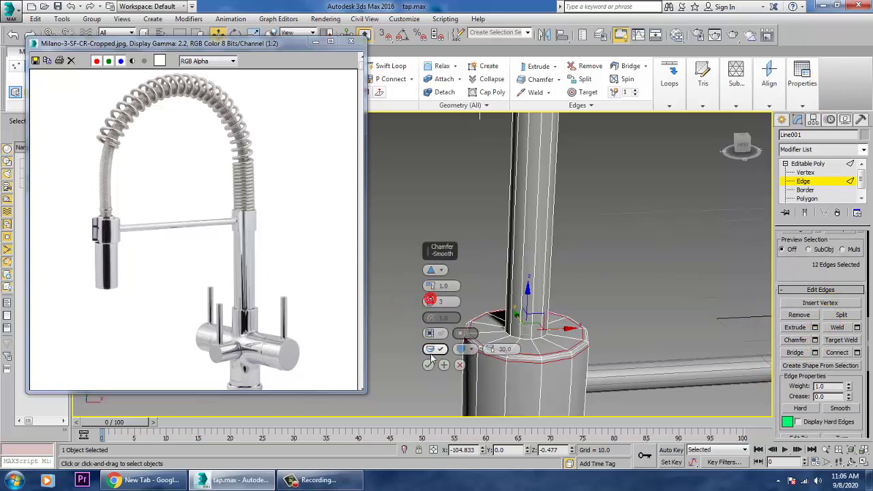
left_click(429, 366)
left_click(401, 349)
- Create a cylinder of about 8.8 radius and -23.4 height on the base section in the front view
scroll(401, 350, "down", 5)
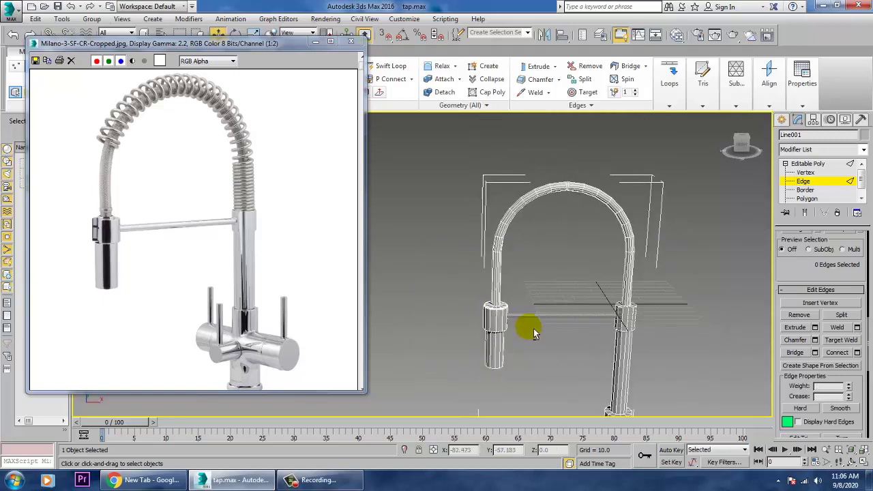
middle_click_drag(527, 303, 561, 311)
scroll(545, 315, "up", 5)
middle_click_drag(656, 311, 557, 276)
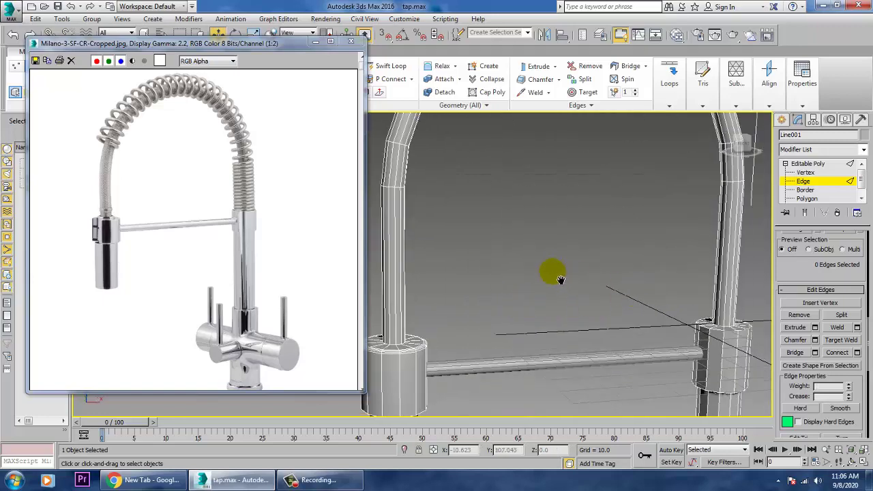
scroll(566, 276, "down", 6)
scroll(580, 265, "up", 5)
key("alt+w")
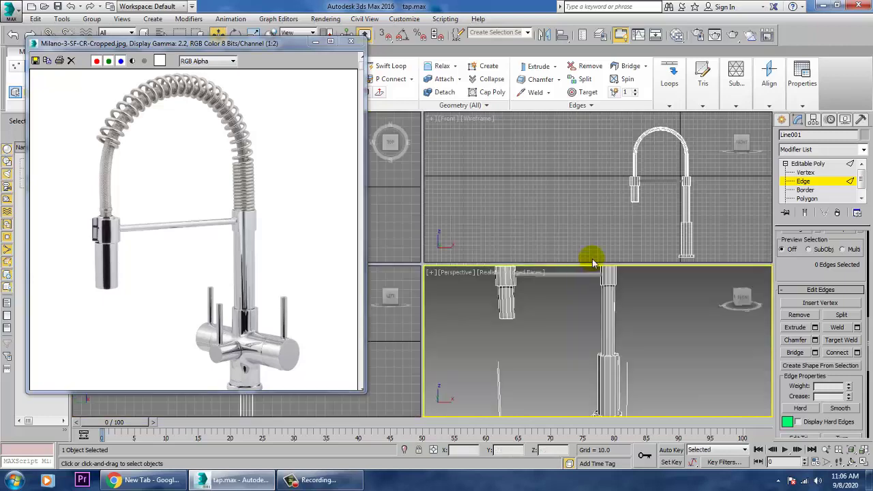
right_click(617, 169)
key("alt+w")
scroll(614, 225, "up", 3)
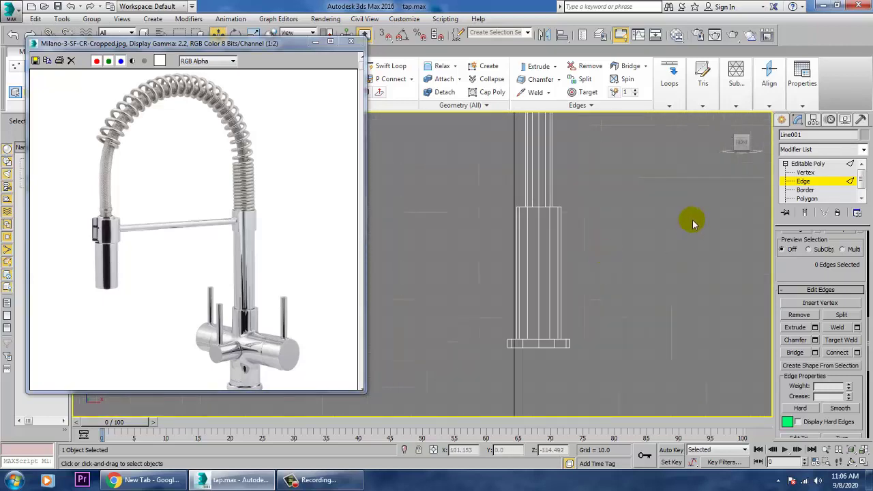
left_click(782, 120)
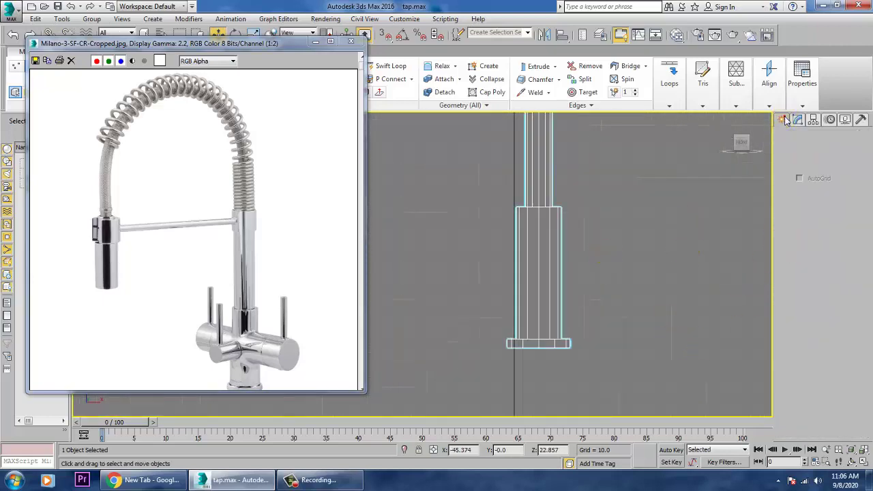
left_click(786, 136)
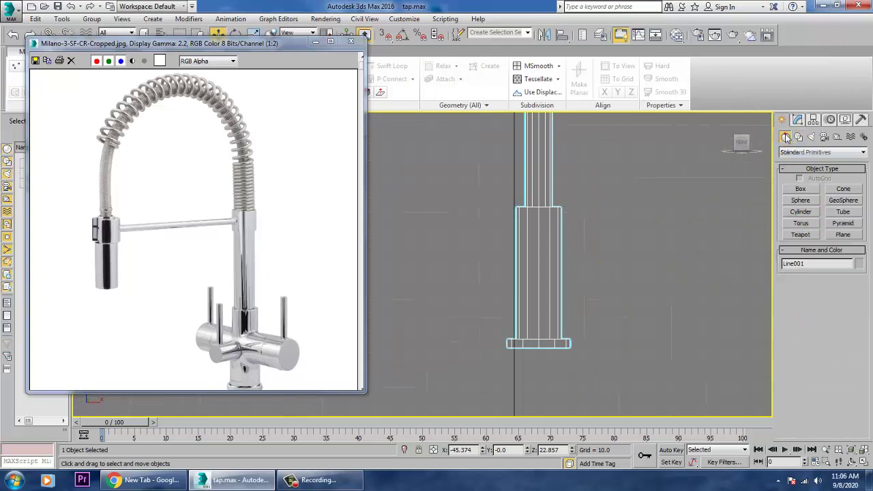
left_click(802, 212)
left_click_drag(546, 265, 553, 278)
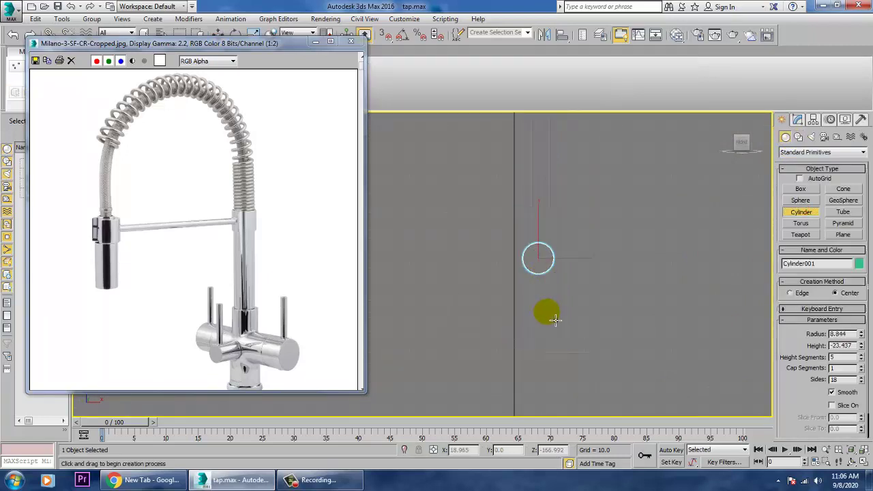
left_click(556, 320)
right_click(555, 320)
- Move the cylinder out of the front of the base section to about Y -27.3, and adjust it sideways to about X 15.4
key("alt+w")
right_click(603, 374)
key("alt+w")
scroll(625, 360, "down", 6)
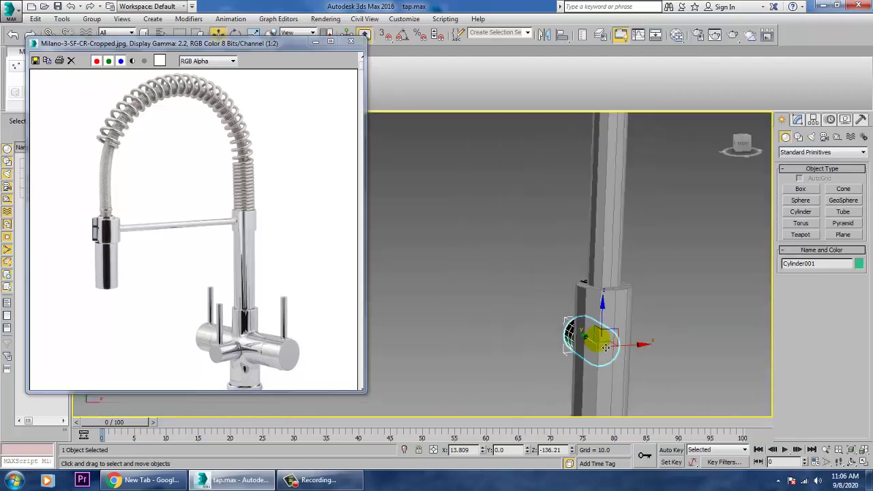
middle_click_drag(606, 348, 646, 360, "alt")
left_click_drag(581, 342, 642, 347)
middle_click_drag(701, 367, 670, 331, "alt")
left_click(697, 363)
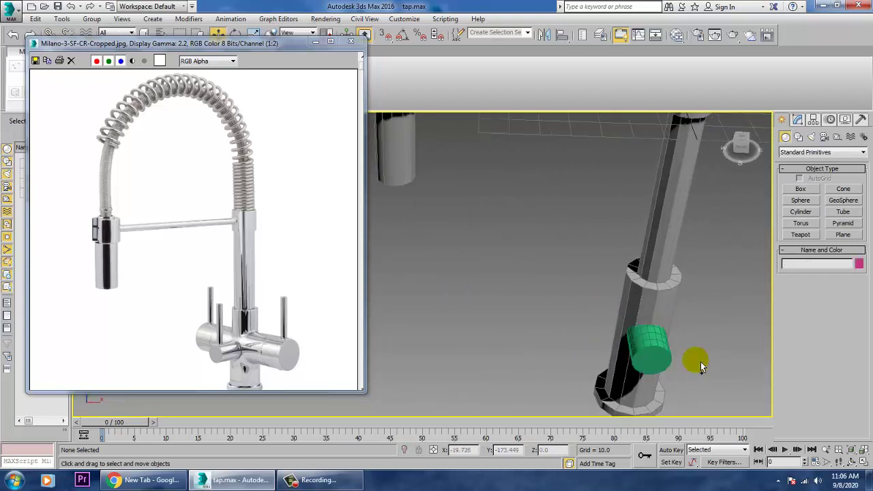
left_click_drag(698, 364, 700, 372)
middle_click_drag(701, 371, 682, 369, "alt")
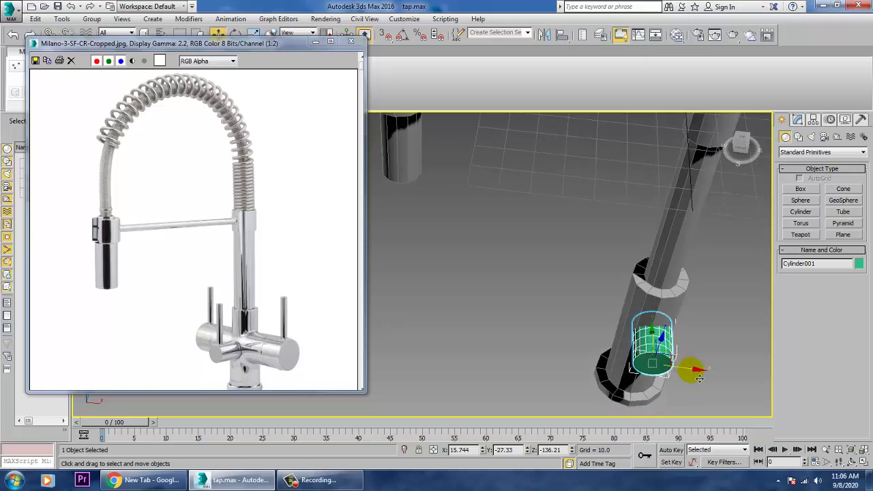
left_click_drag(699, 376, 697, 375)
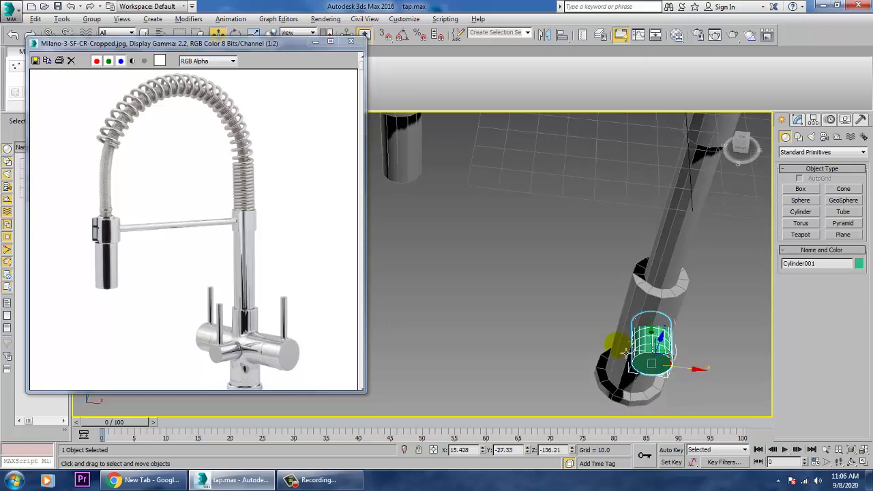
- Set the cylinder's height to 34.219 and move it back into the base section at about Y -4.7
middle_click_drag(619, 346, 632, 304, "alt")
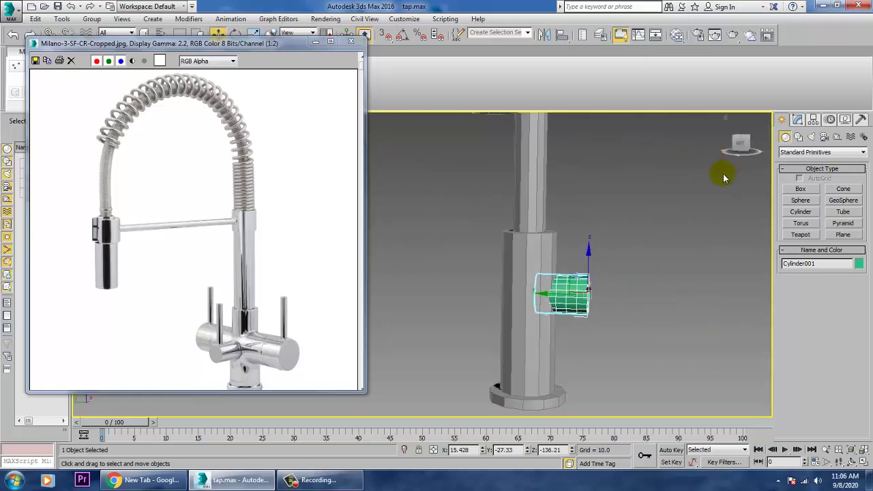
left_click(798, 120)
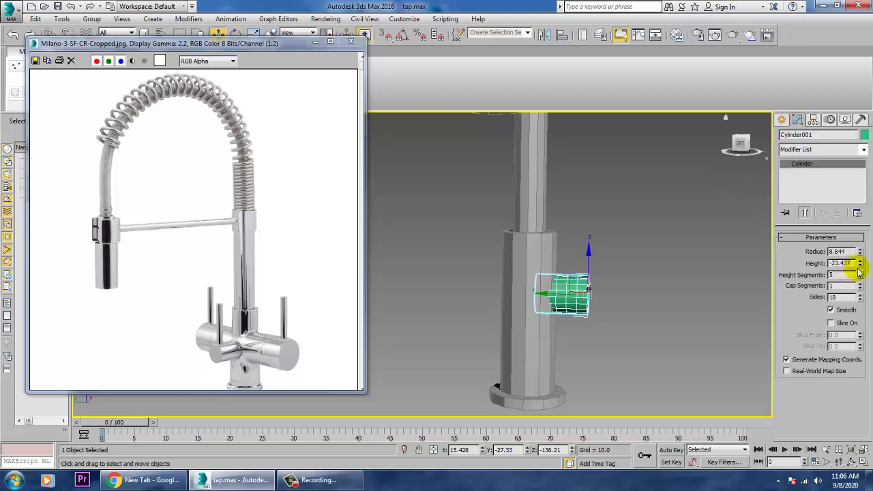
left_click_drag(862, 264, 854, 134)
left_click_drag(553, 313, 509, 289)
scroll(545, 289, "up", 2)
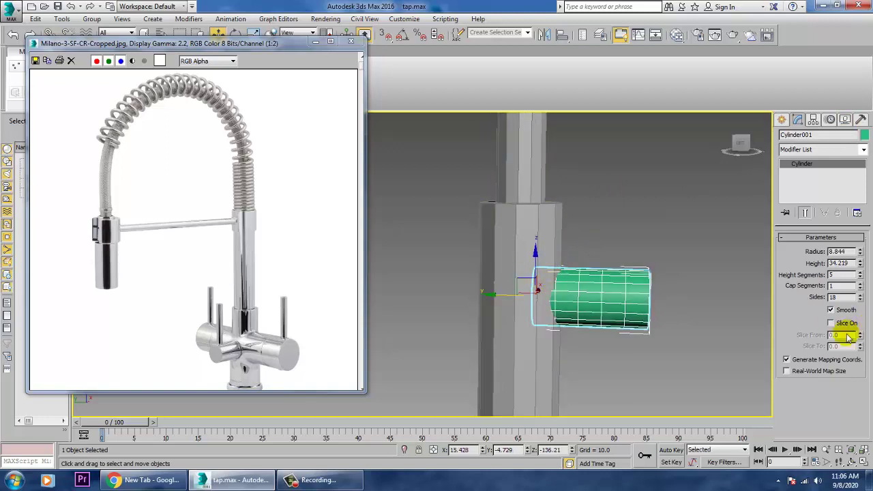
- Reduce the cylinder's height segments to 1 and convert it to an Editable Poly
left_click(861, 278)
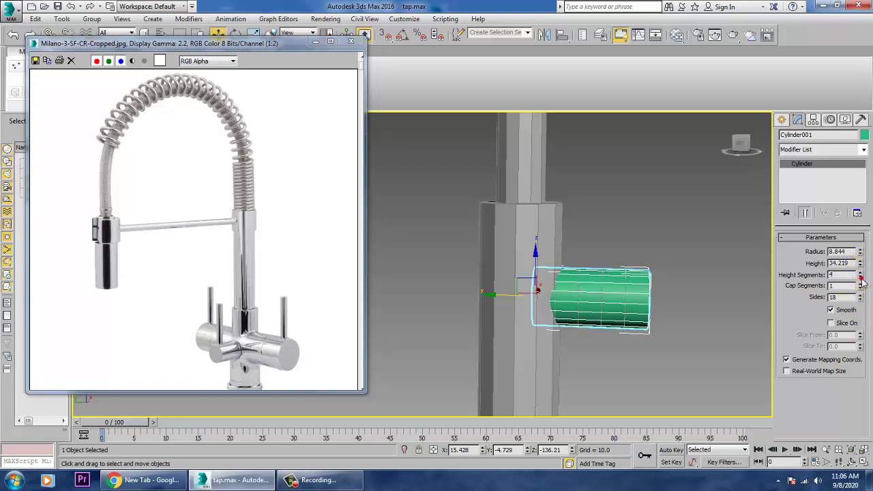
left_click(704, 236)
right_click(612, 280)
mouse_move(637, 391)
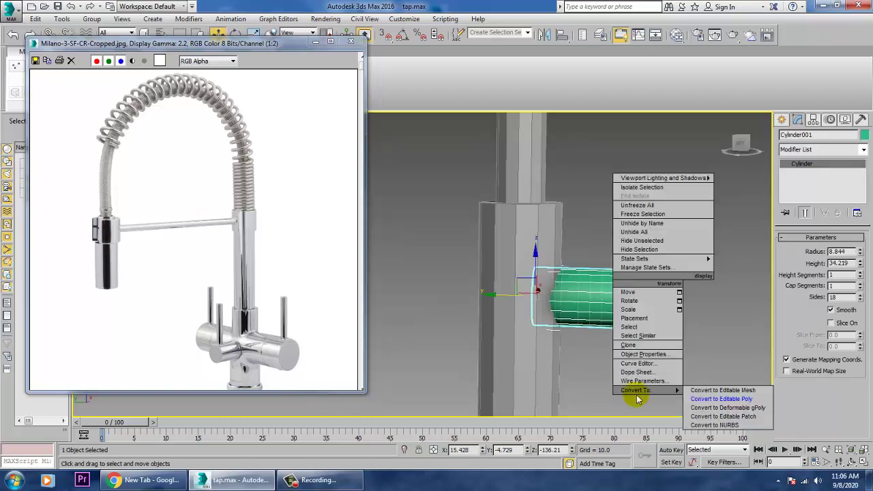
left_click(756, 399)
- Add three closely spaced edge loops around the middle of the valve cylinder with Swift Loop
left_click(390, 65)
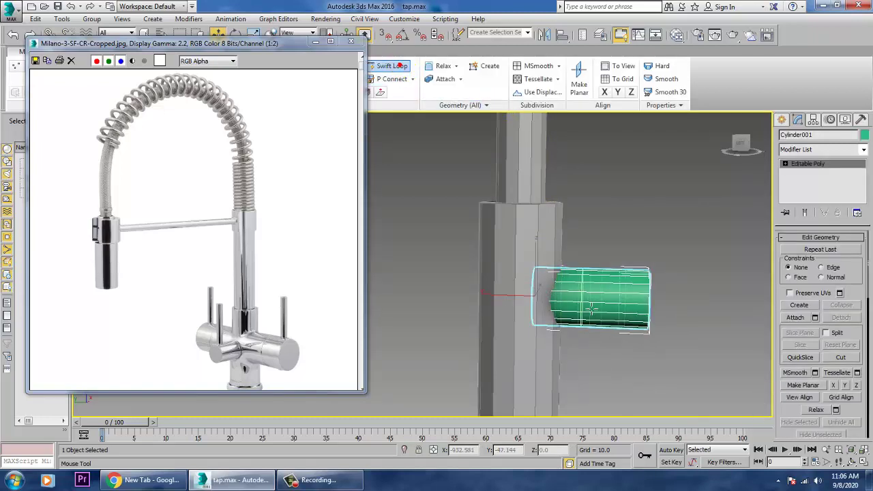
left_click(612, 301)
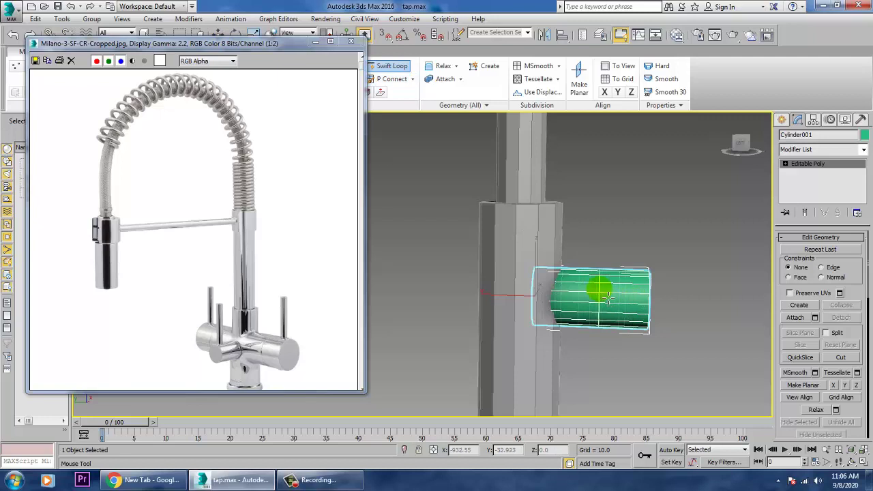
scroll(593, 290, "up", 4)
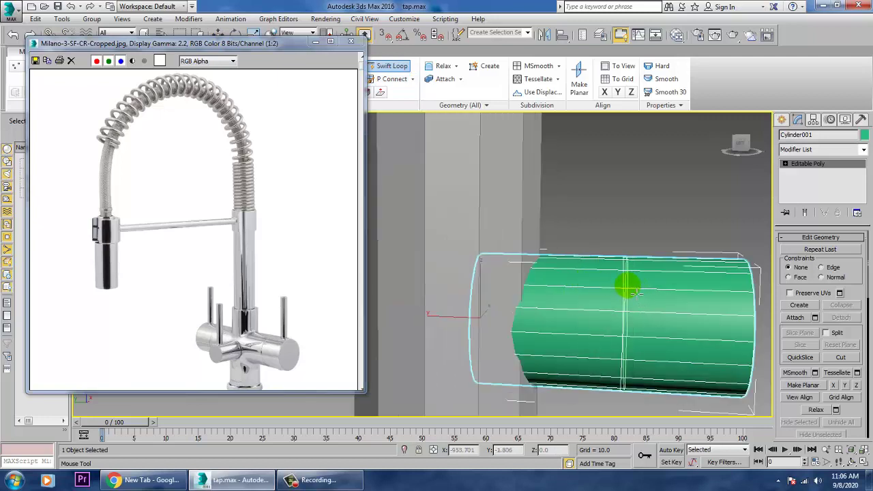
left_click_drag(634, 292, 640, 294)
scroll(631, 285, "up", 5)
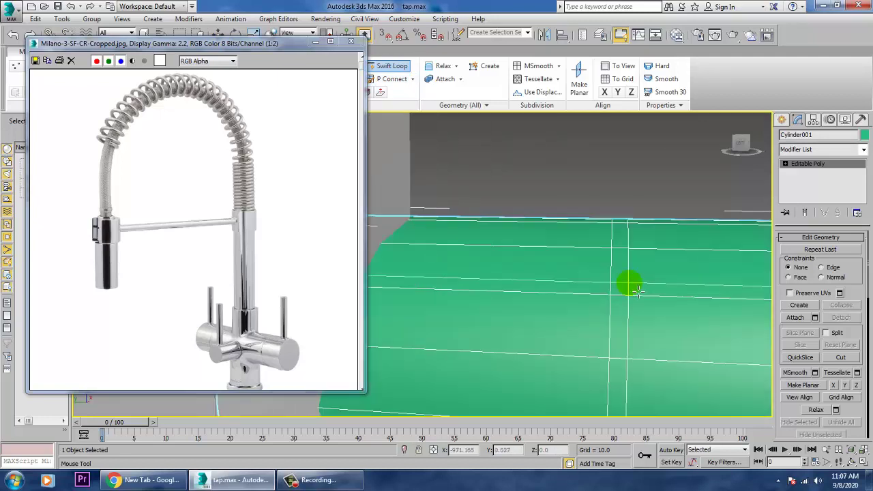
left_click(629, 257)
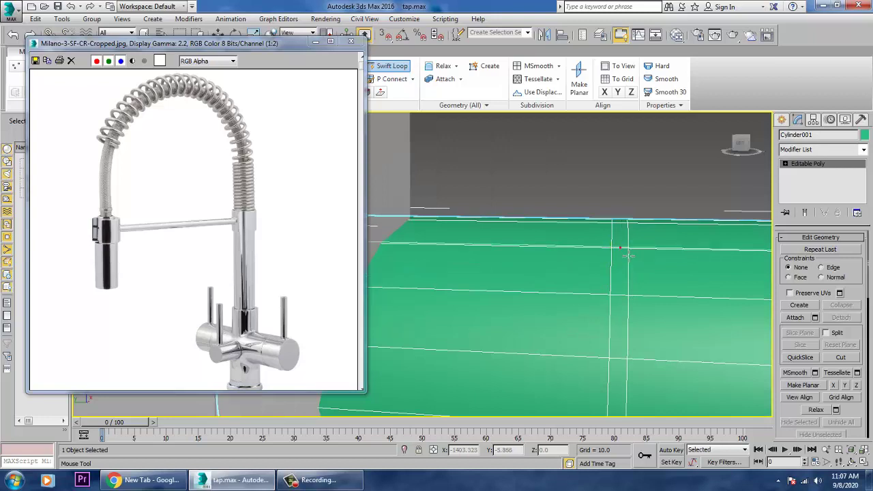
right_click(629, 257)
middle_click_drag(645, 275, 643, 278, "alt")
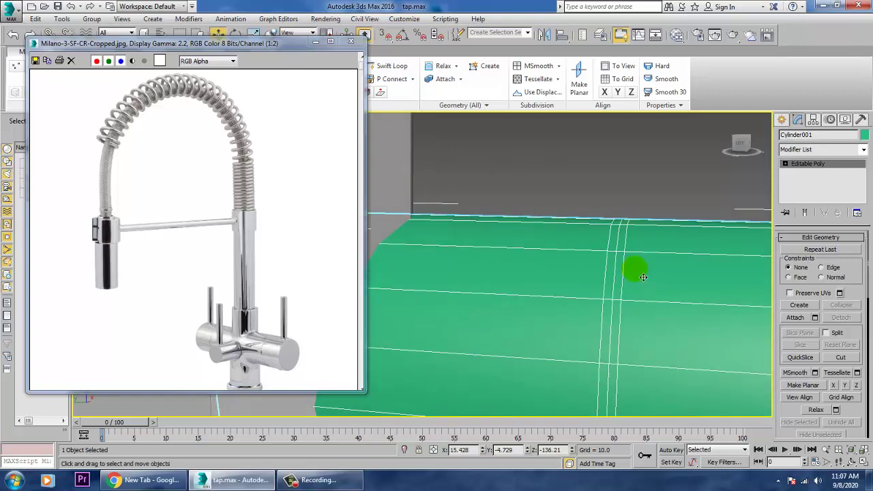
- Scale the middle one of the three edge loops slightly inwards to form a thin groove around the valve cylinder
key("2")
key("r")
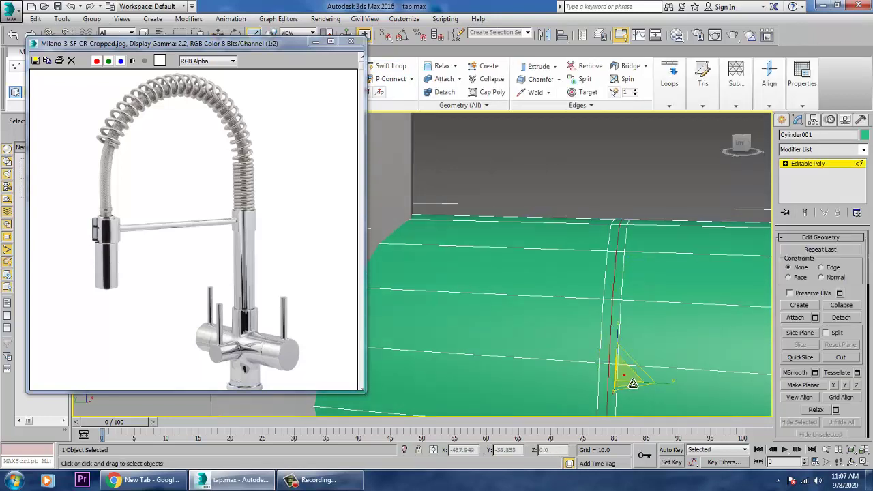
left_click_drag(633, 384, 636, 386)
scroll(641, 357, "down", 4)
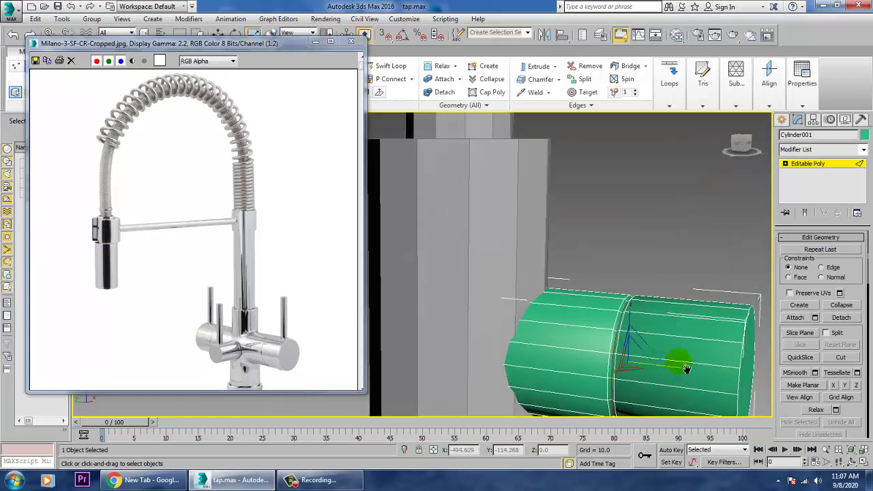
middle_click_drag(686, 366, 641, 318)
key("2")
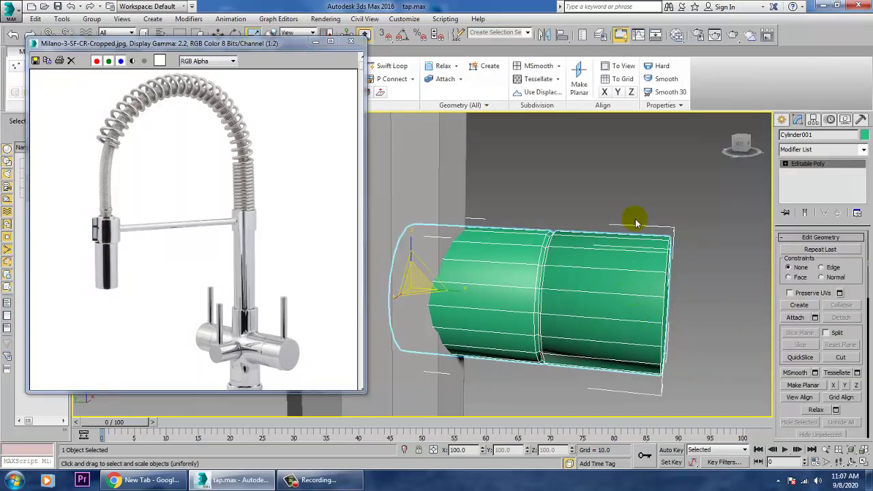
- Chamfer the rim edges of the valve cylinder's outer end by 0.353 with 2 segments, and leave edge editing
left_click(785, 165)
left_click(804, 181)
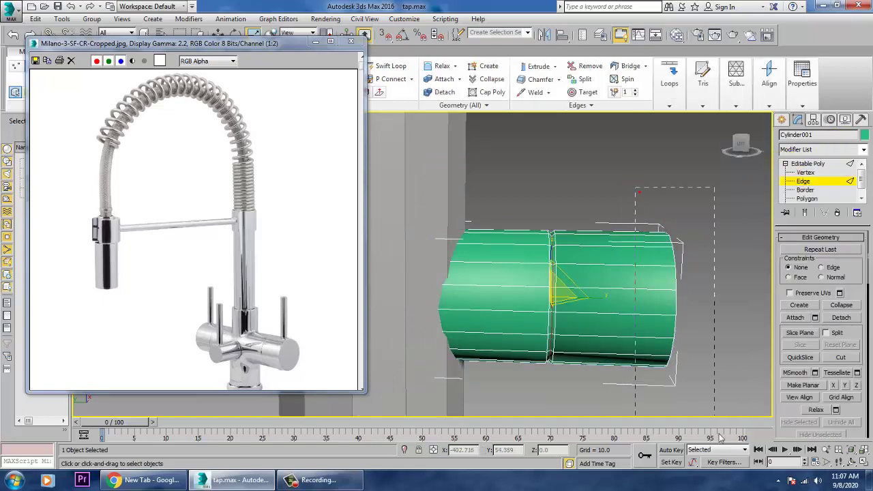
left_click_drag(719, 434, 715, 436)
left_click_drag(548, 179, 607, 396, "alt")
middle_click_drag(665, 300, 594, 321, "alt")
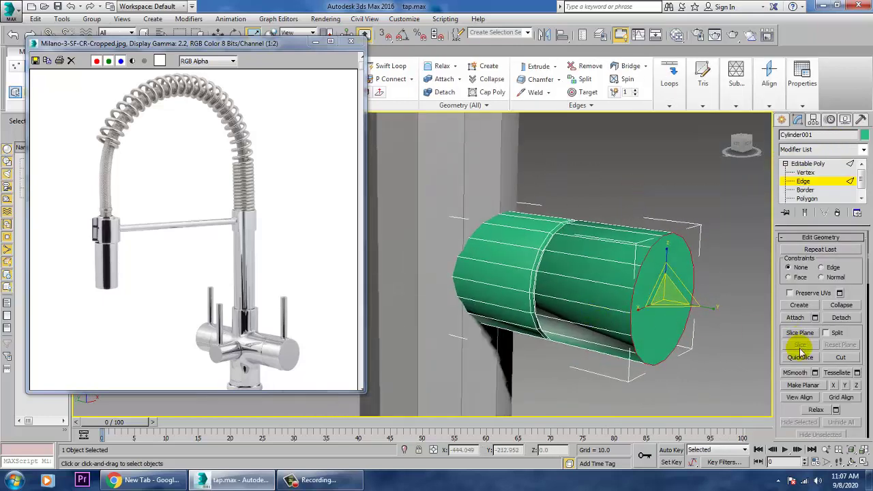
scroll(791, 403, "up", 5)
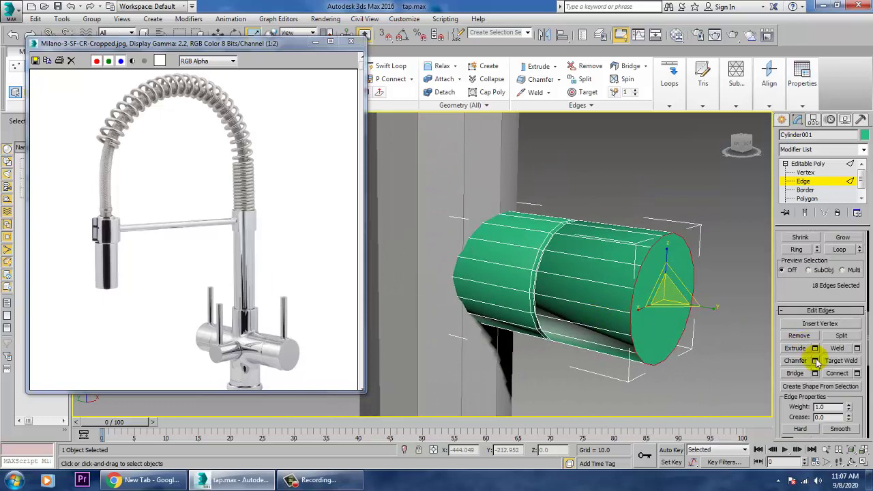
left_click(815, 361)
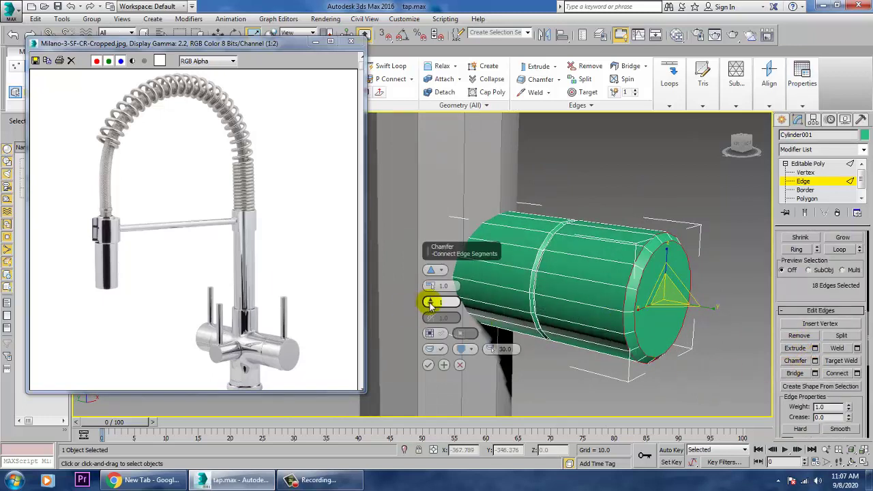
left_click_drag(430, 302, 431, 294)
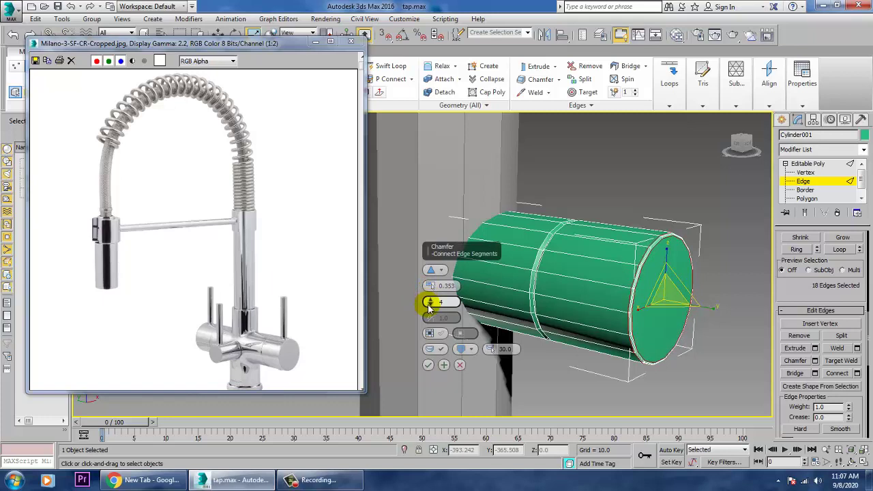
left_click(430, 307)
left_click(430, 307)
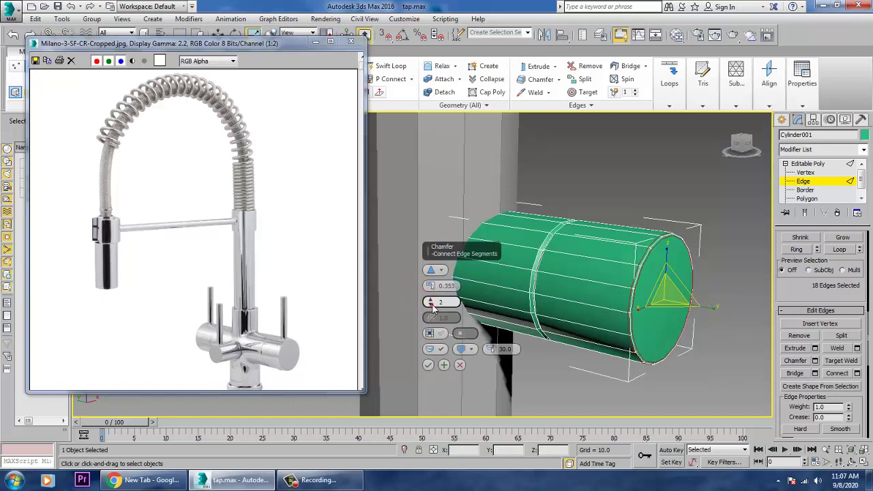
left_click(428, 366)
left_click(633, 184)
scroll(664, 342, "down", 5)
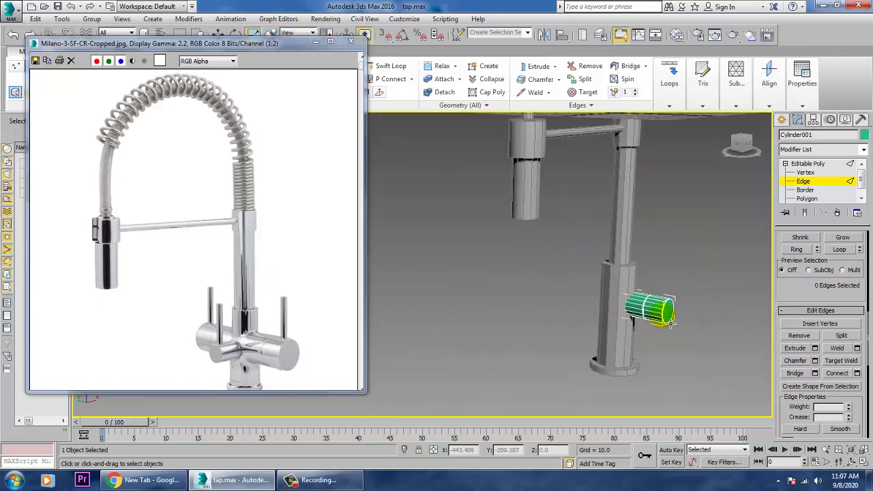
scroll(665, 341, "up", 4)
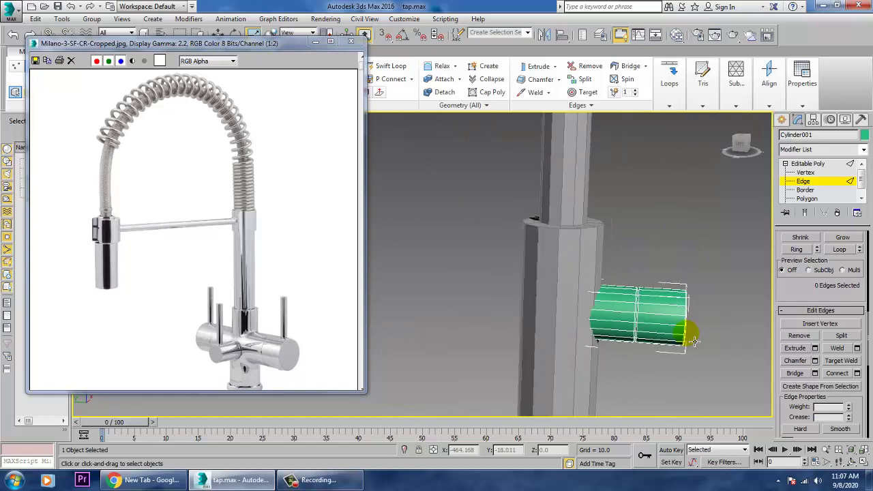
left_click(807, 163)
- Draw a vertical line for the handle rising from the top of the valve cylinder in the front view, centred at about X 15.6
key("alt+w")
right_click(653, 224)
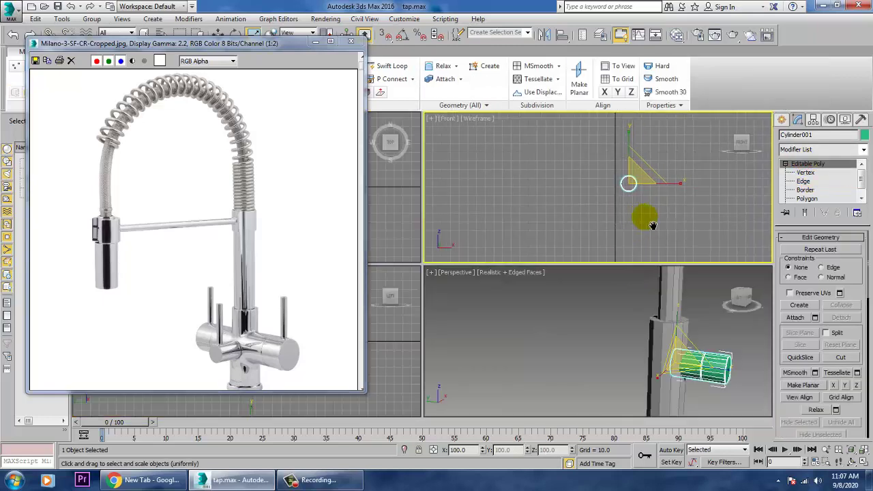
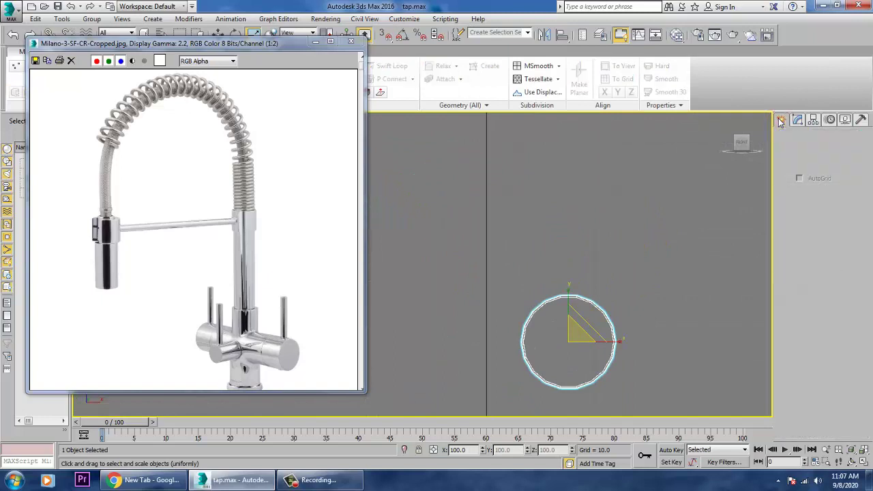
left_click(798, 136)
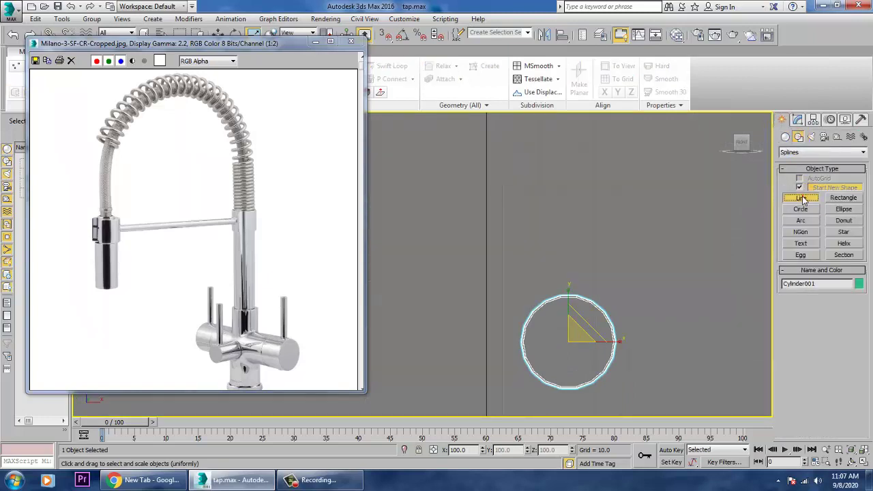
left_click(802, 198)
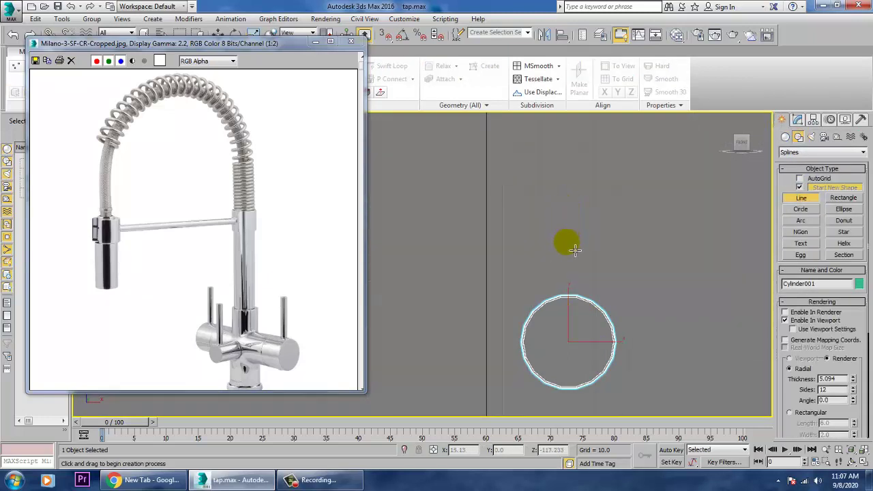
left_click(562, 172)
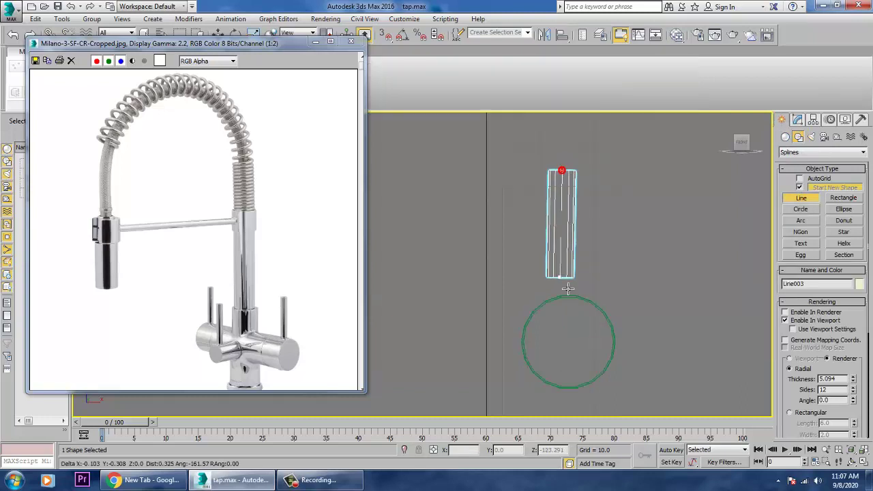
left_click(561, 313)
right_click(561, 313)
key("w")
left_click_drag(593, 242, 602, 243)
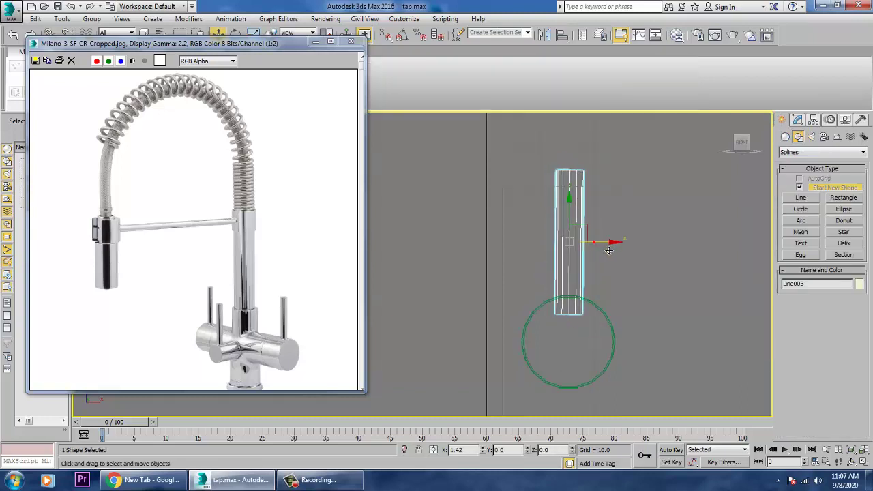
- Set the handle line's thickness to 1.834 and move it to about Y -34, near the valve cylinder's outer end
left_click(798, 120)
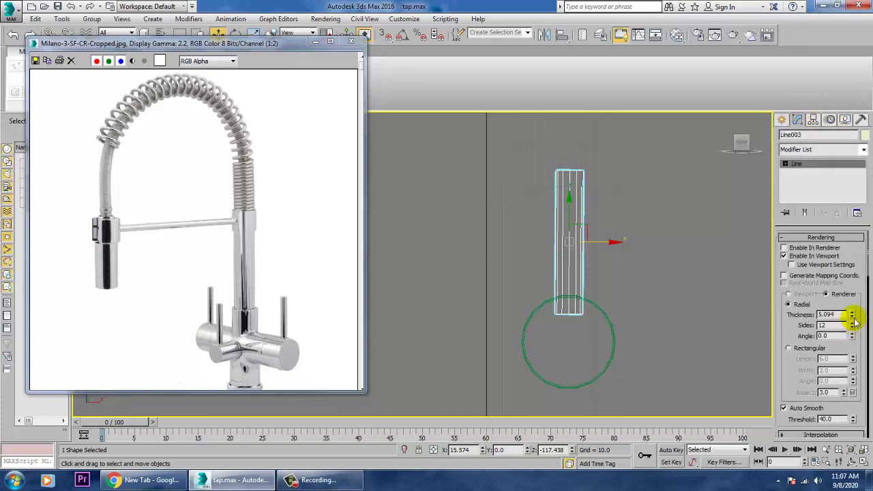
left_click_drag(853, 316, 859, 348)
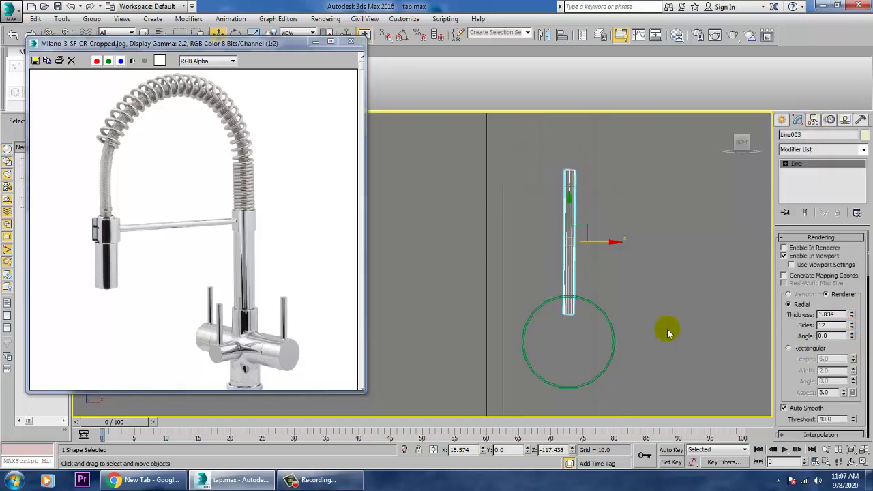
key("alt+w")
middle_click(661, 326)
key("z")
key("alt+w")
scroll(657, 322, "down", 6)
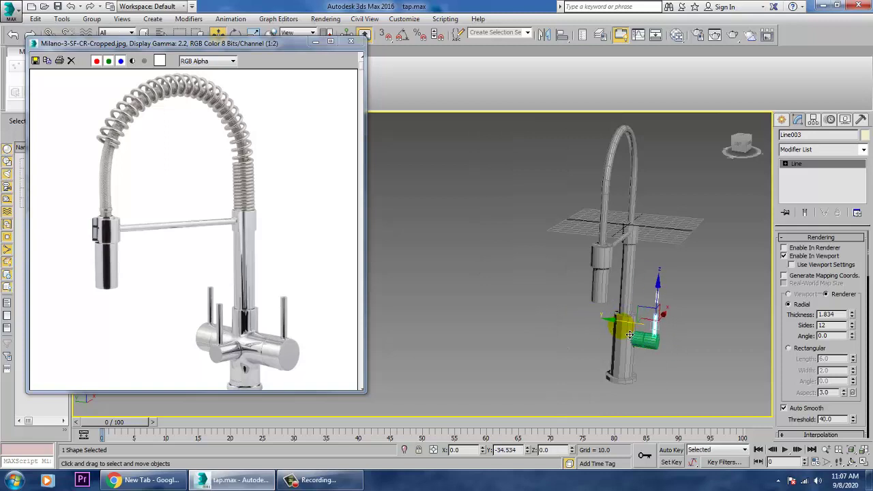
key("z")
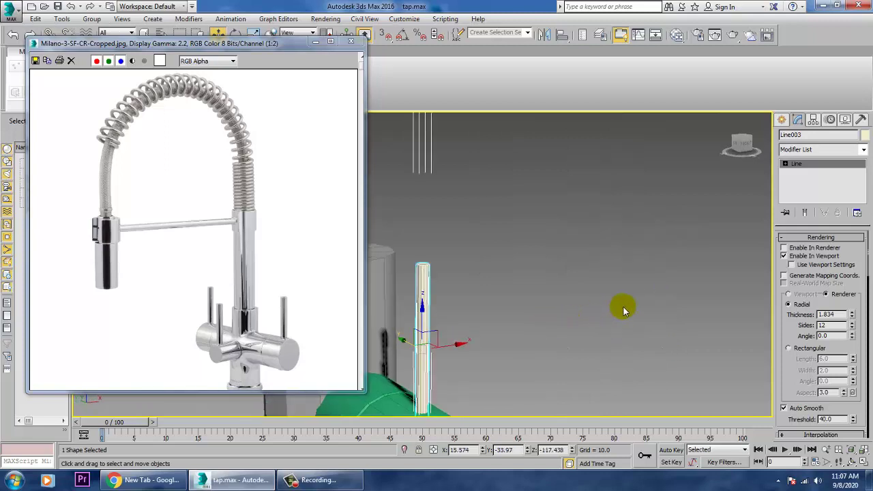
scroll(577, 324, "down", 2)
middle_click_drag(473, 331, 646, 286)
- Give the valve cylinder and its handle a grey object colour
left_click(590, 316)
left_click(607, 268, "ctrl")
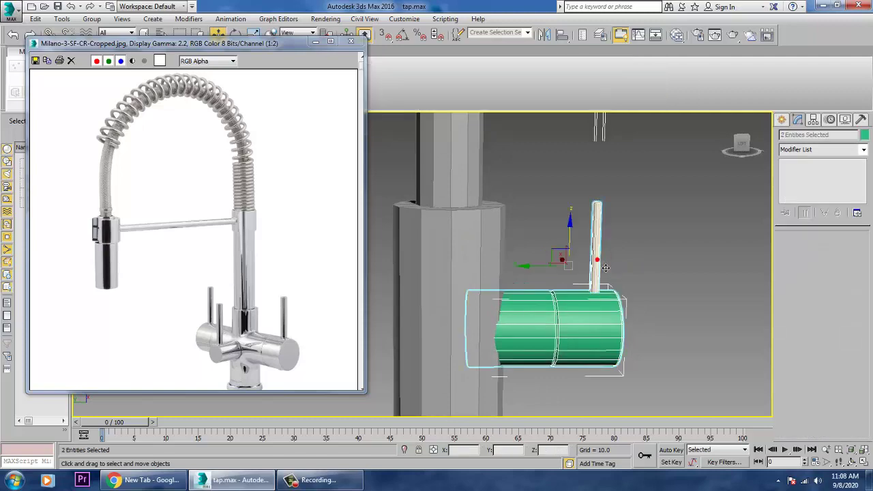
left_click(864, 135)
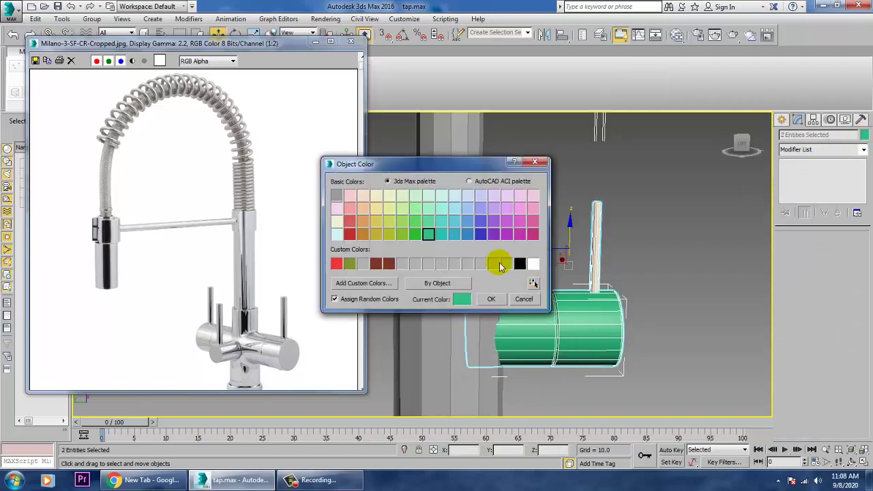
left_click(492, 299)
- Mirror the valve cylinder and handle as a copy across the Y axis, and move the copy to the opposite side of the base
middle_click_drag(618, 312, 513, 142, "alt")
left_click(544, 35)
left_click(413, 263)
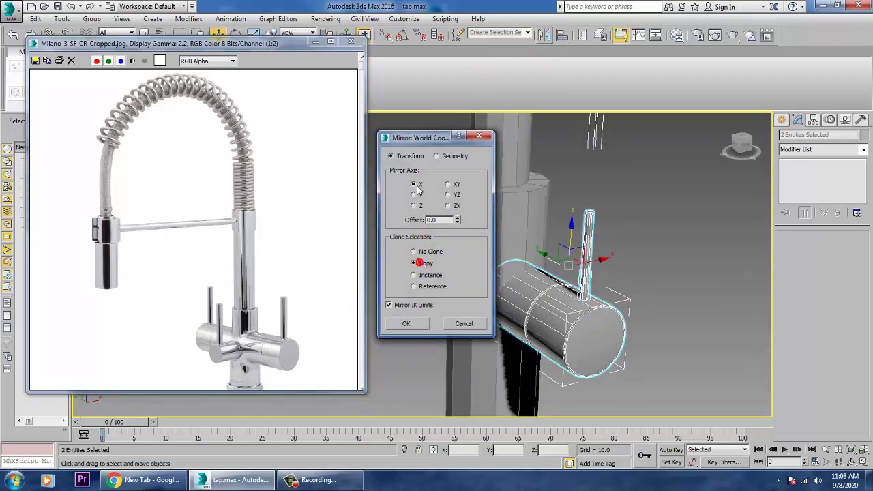
left_click(413, 195)
left_click(411, 324)
middle_click_drag(637, 269, 588, 260, "alt")
scroll(618, 264, "down", 4)
left_click_drag(589, 258, 480, 257)
middle_click_drag(565, 241, 607, 263, "alt")
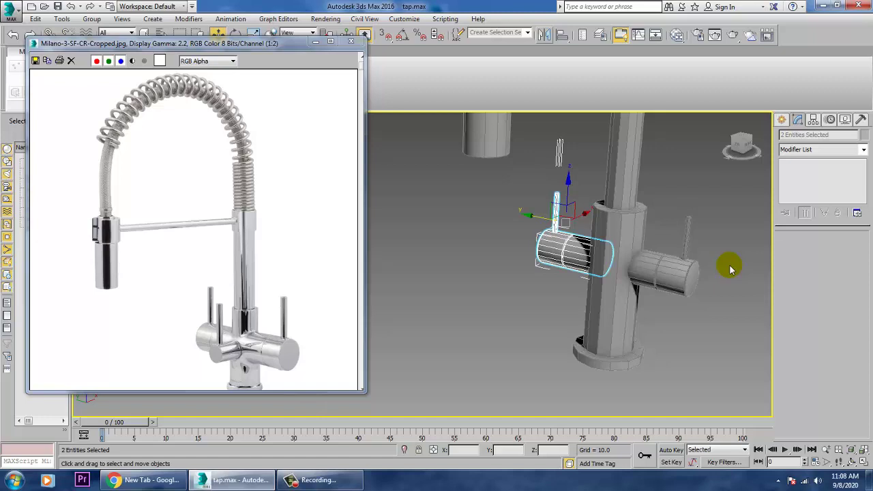
- Select the original valve cylinder, turn on angle snap and set the snap angle to 90 degrees
left_click(694, 267)
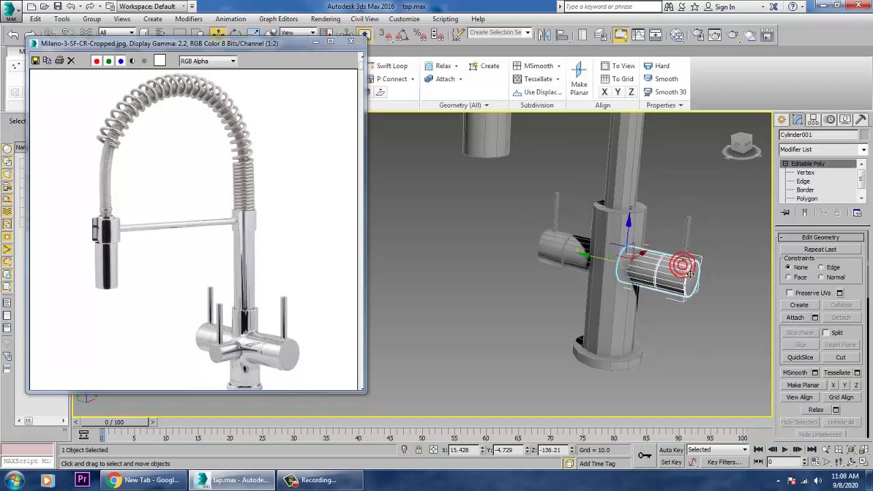
right_click(403, 36)
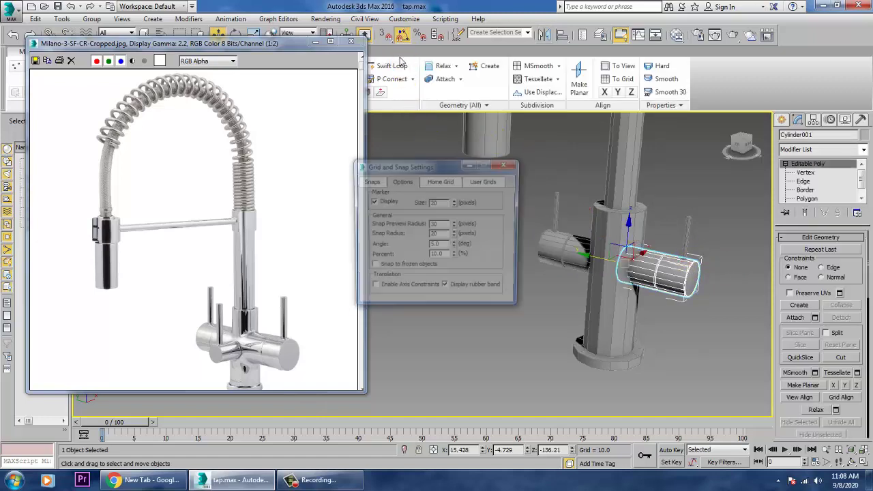
left_click(445, 256)
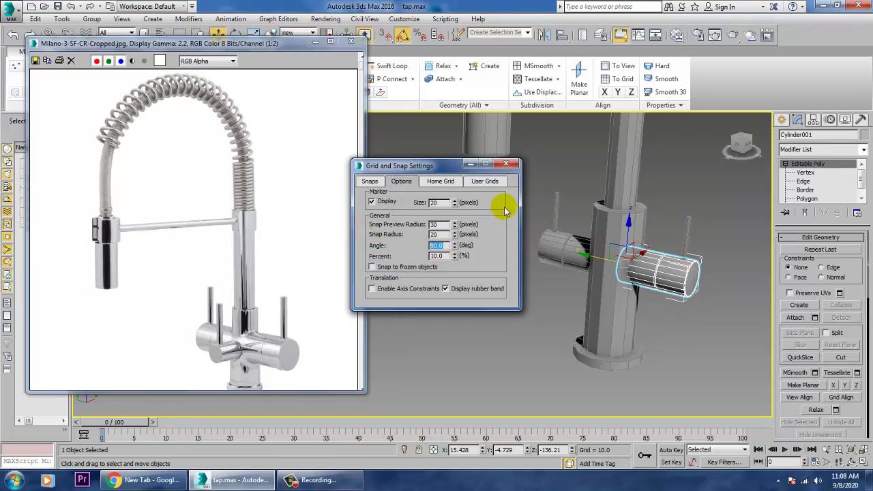
left_click(506, 164)
key("e")
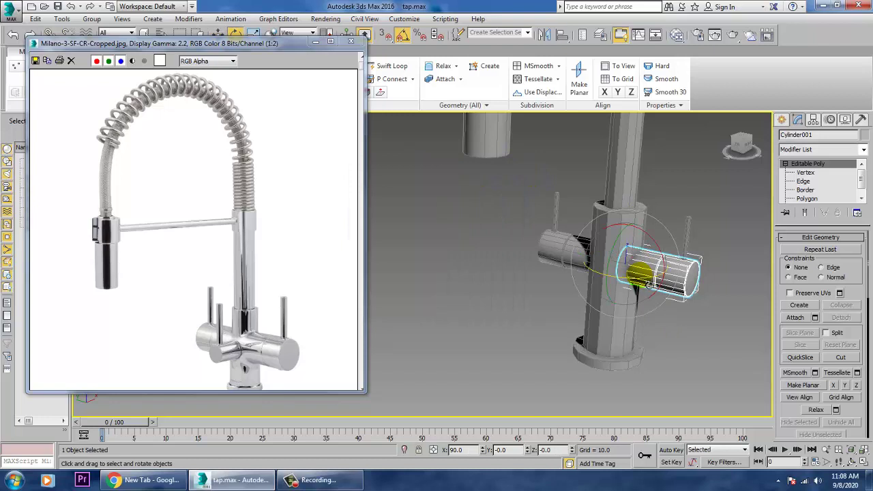
left_click_drag(649, 284, 644, 286)
key("r")
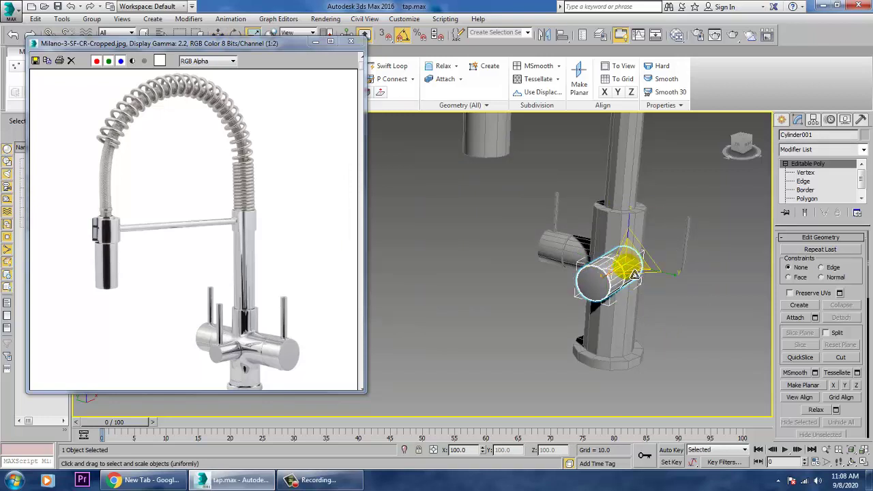
key("r")
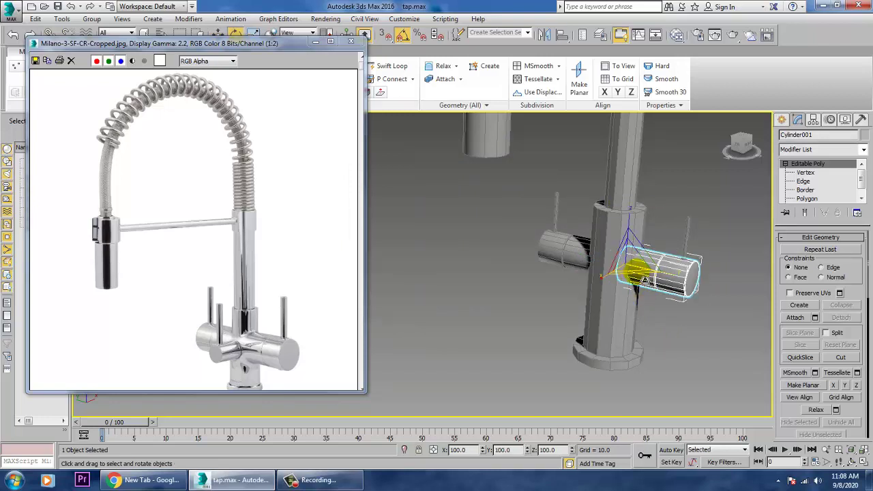
- Make a copy of the valve cylinder rotated 90 degrees about the vertical axis, and scale the copy down uniformly
key("e")
mouse_move(655, 288)
left_mouse_down()
mouse_move(645, 284)
mouse_move(661, 310)
left_mouse_up()
left_click(429, 287)
key("r")
key("w")
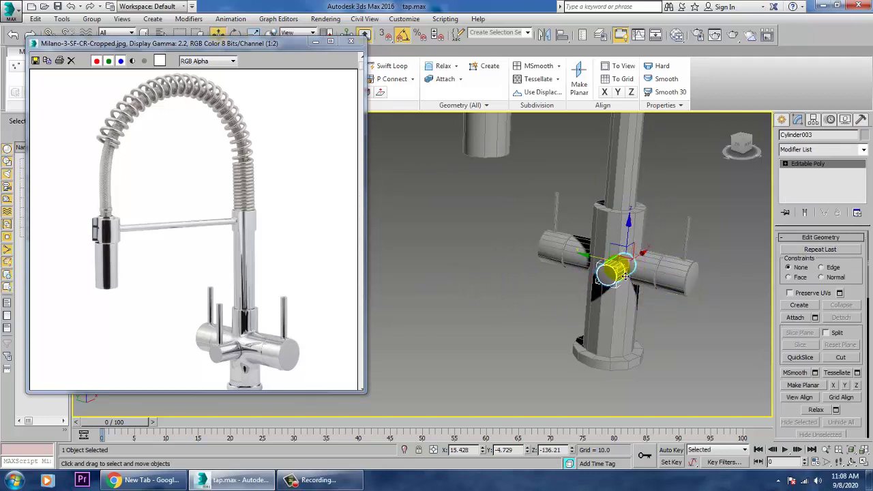
- Shift the small cylinder copy in the side view to about Y -0.27, centring it on the tap column
key("alt+w")
right_click(399, 394)
key("alt+w")
key("z")
scroll(620, 296, "down", 6)
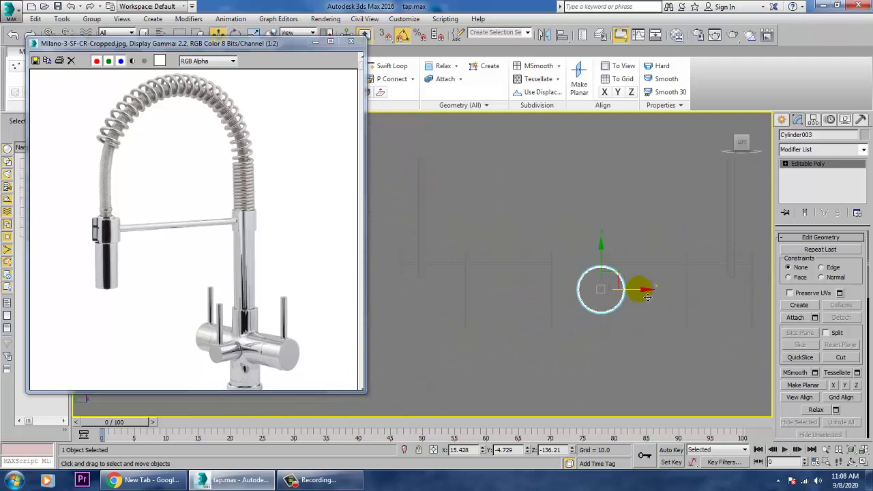
left_click_drag(646, 297, 627, 297)
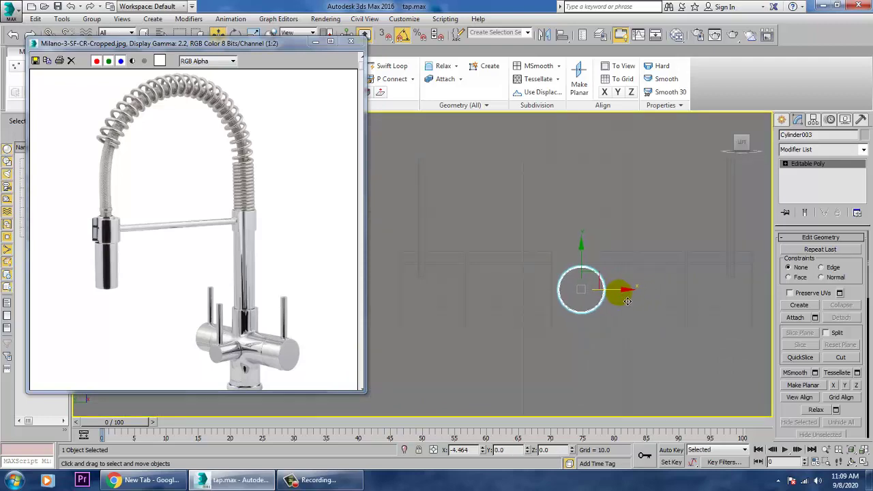
- Move the small cylinder outward along X to about X 7.0 so that it projects from the column
key("alt+w")
right_click(663, 343)
key("alt+w")
scroll(627, 320, "down", 6)
mouse_move(632, 320)
middle_mouse_down("alt")
mouse_move(590, 322)
mouse_move(627, 314)
middle_mouse_up("alt")
scroll(657, 310, "up", 3)
left_click_drag(665, 307, 632, 322)
- Move the small cylinder's middle ring of vertices inward along X to about X 4.8, hiding it inside the column
key("1")
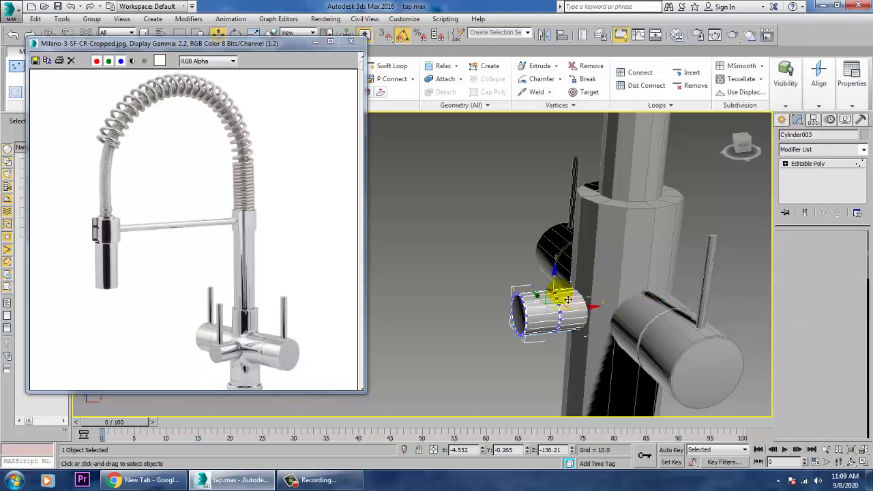
left_click_drag(589, 314, 612, 305)
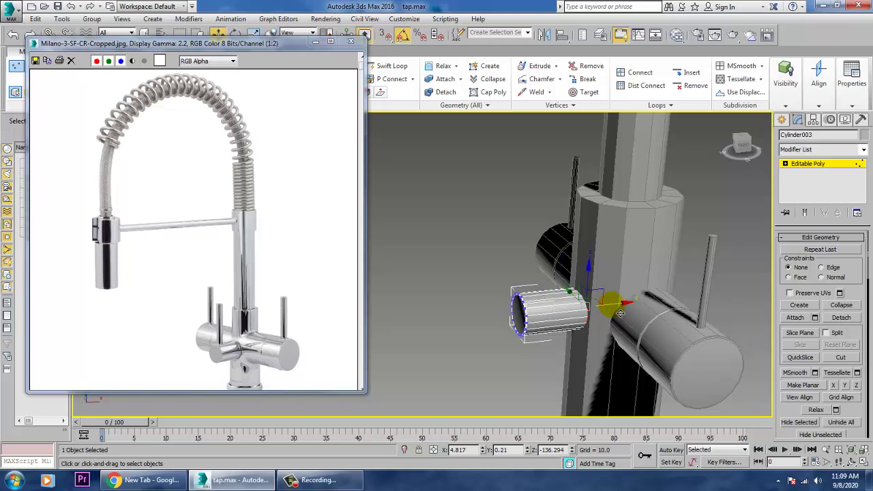
left_click(824, 166)
- Copy the handle line of the original valve and move the copy over to the small cylinder
left_click(709, 286)
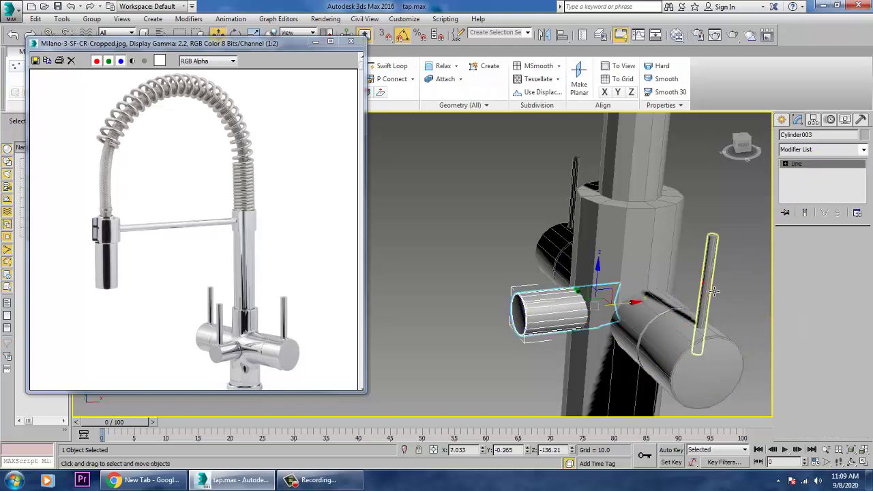
mouse_move(695, 292)
left_mouse_down("shift")
mouse_move(607, 282)
mouse_move(553, 292)
left_mouse_up("shift")
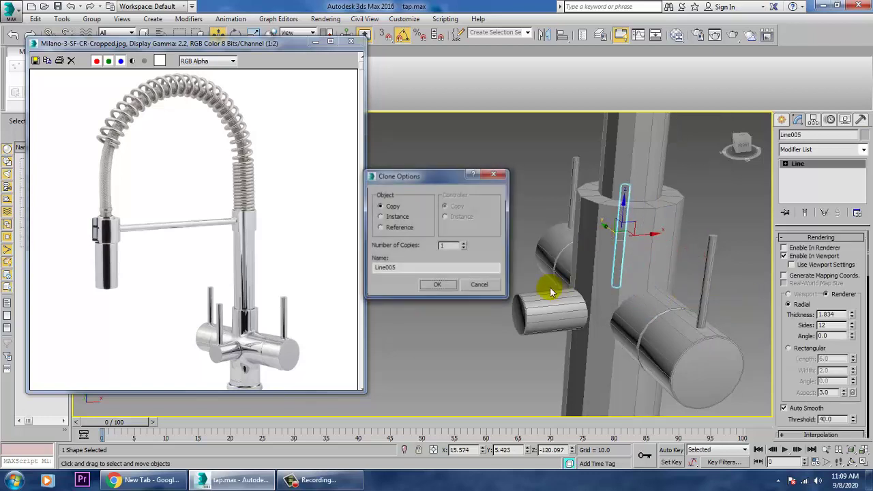
left_click(437, 285)
mouse_move(616, 230)
left_mouse_down()
mouse_move(591, 259)
mouse_move(547, 262)
mouse_move(565, 273)
left_mouse_up()
- Seat the copied handle on top of the small cylinder at about X -8.3, Y -0.57, Z -120.8
key("z")
middle_click_drag(565, 274, 654, 213, "alt")
scroll(653, 214, "down", 4)
left_click_drag(511, 269, 528, 273)
mouse_move(528, 273)
middle_mouse_down("alt")
mouse_move(589, 415)
mouse_move(565, 355)
mouse_move(621, 307)
mouse_move(729, 248)
mouse_move(598, 296)
mouse_move(524, 258)
middle_mouse_up("alt")
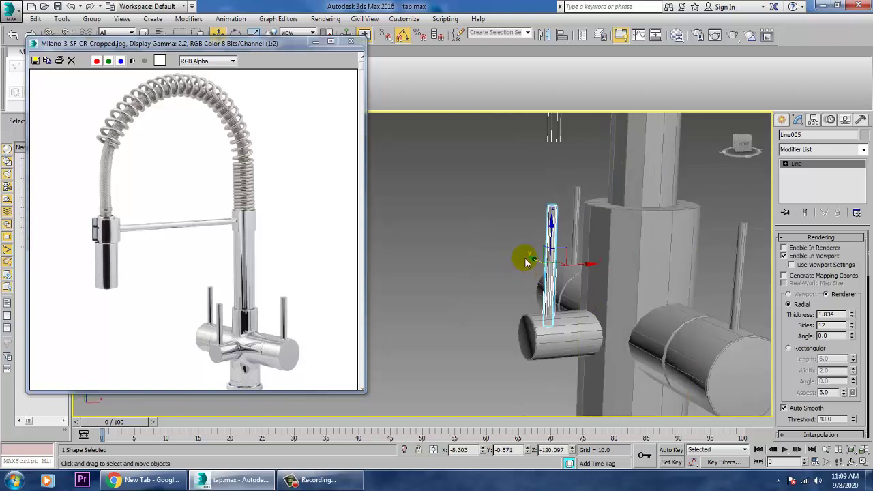
left_click(560, 242)
left_click(553, 224)
left_click_drag(563, 237, 560, 236)
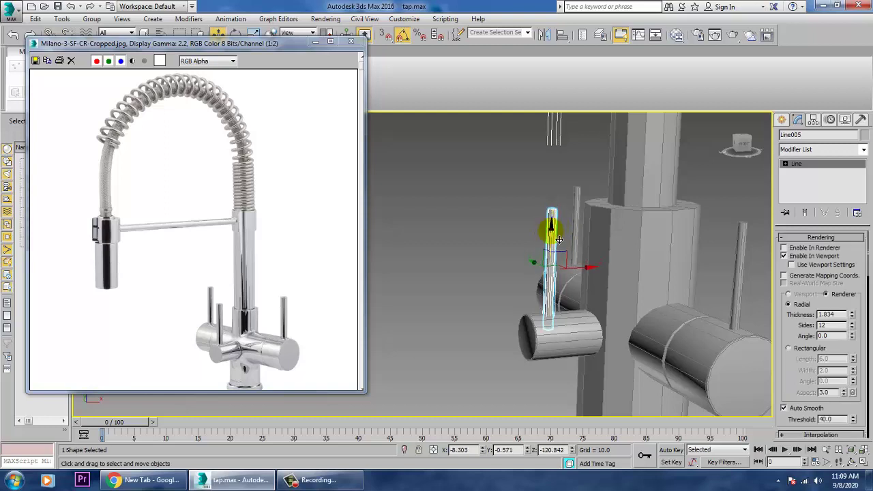
scroll(608, 302, "down", 6)
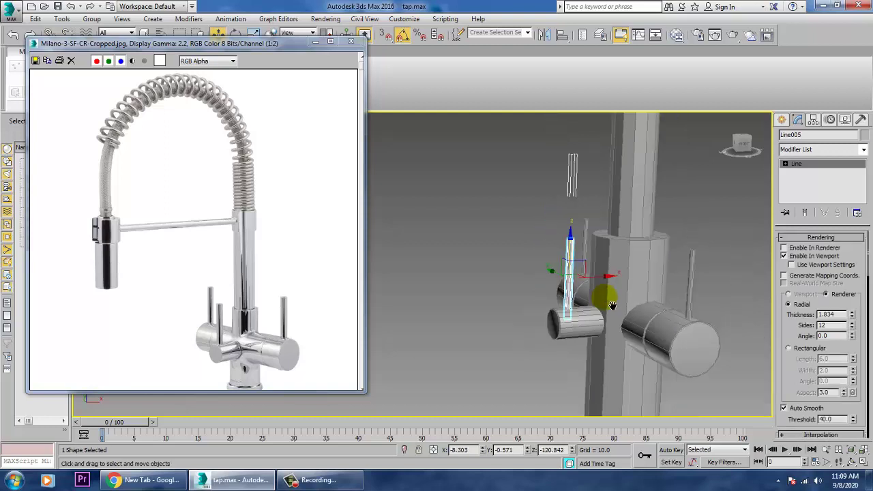
- Select all parts of the tap and raise them together so that the base rests near the ground grid
middle_click_drag(646, 299, 654, 348)
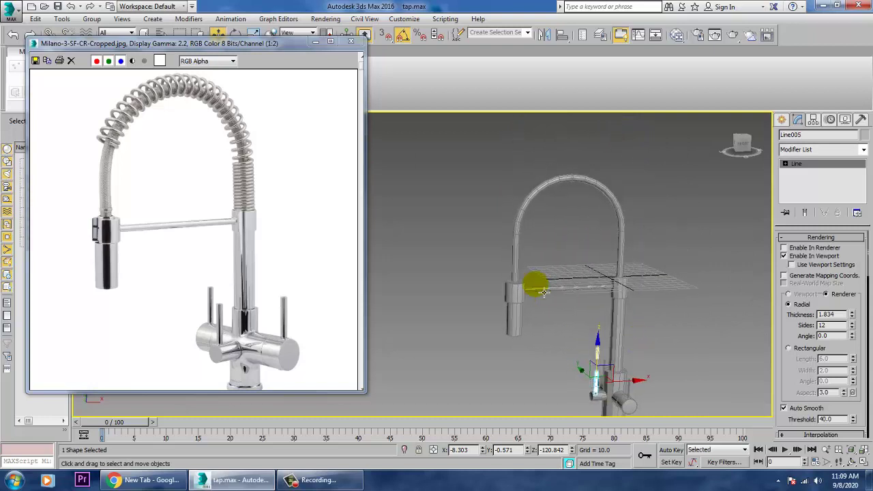
left_click_drag(461, 130, 750, 413)
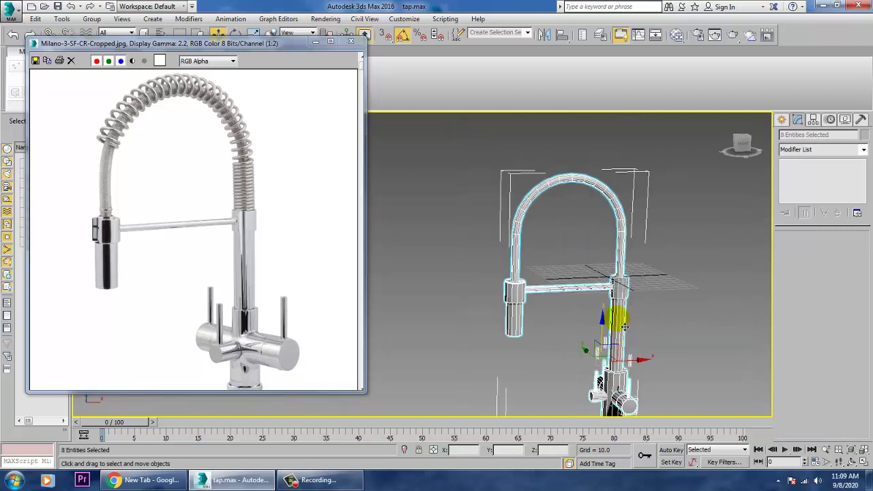
left_click_drag(613, 338, 609, 174)
middle_click_drag(697, 326, 687, 425)
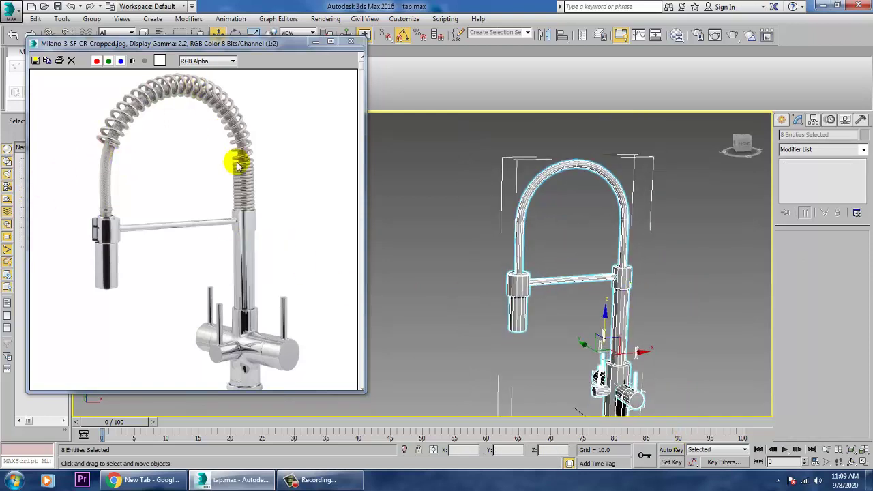
middle_click_drag(619, 224, 562, 242)
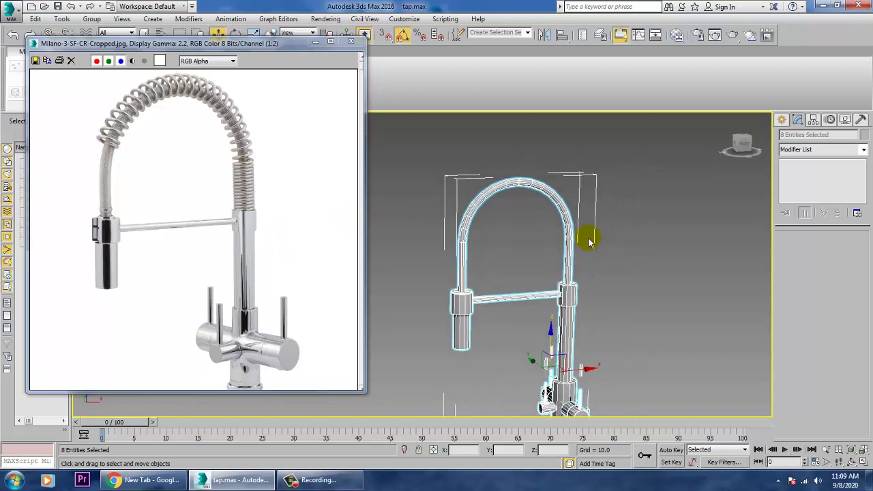
- Draw a helix on the ground grid beside the tap base, with radii of about 5.5 and 9.5 and a height of about 20
left_click(782, 119)
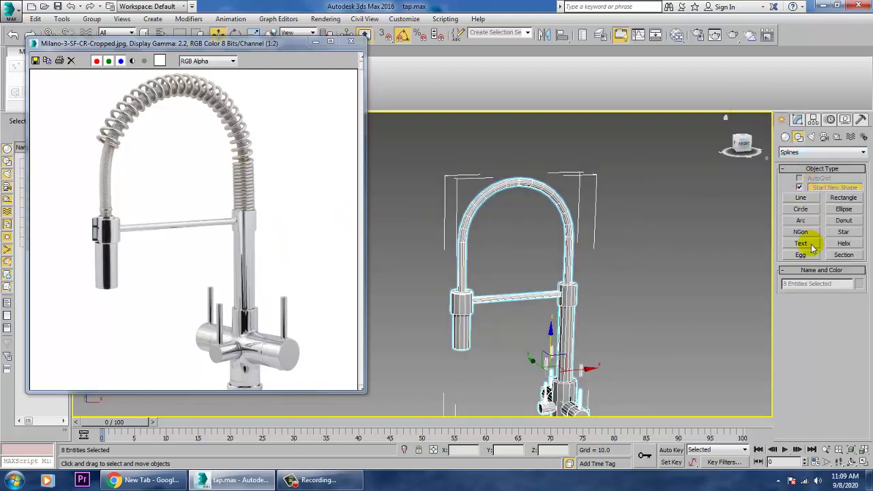
left_click(851, 244)
scroll(583, 300, "up", 5)
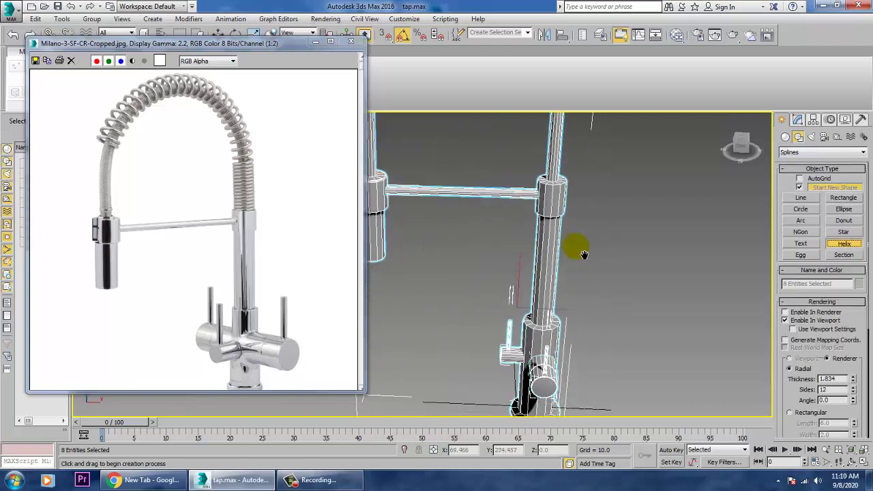
scroll(522, 248, "down", 5)
left_click_drag(555, 352, 566, 363)
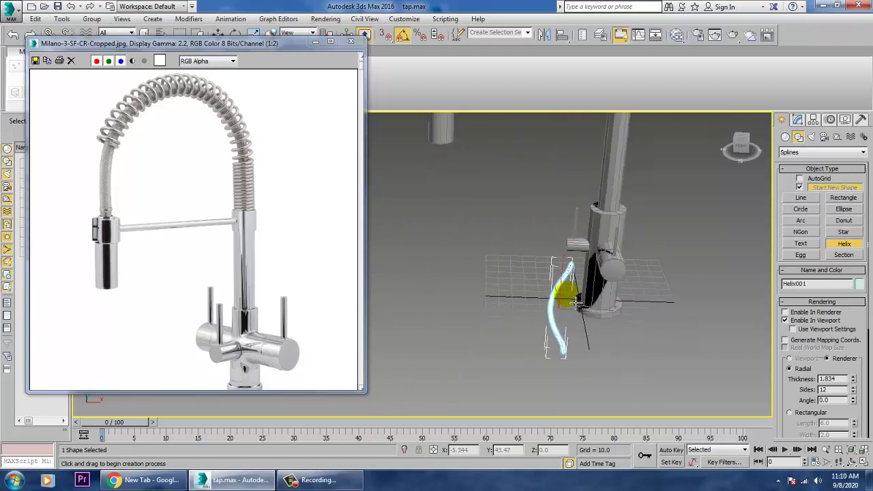
left_click(571, 328)
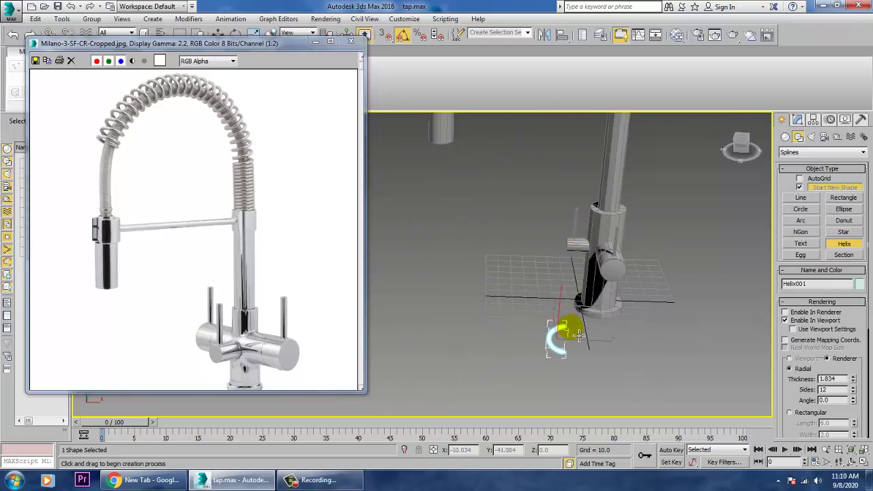
left_click(571, 304)
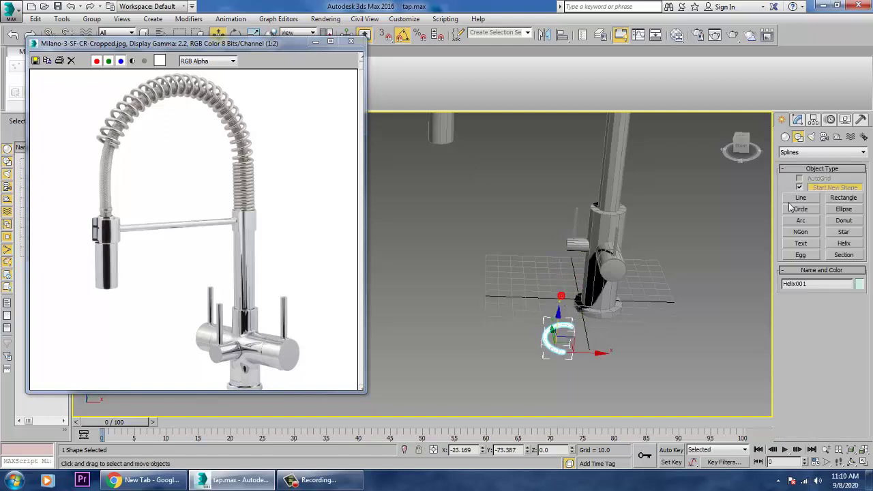
- Set the helix's height to 125.378 and its number of turns to 21.405
left_click(797, 120)
left_click_drag(839, 370, 816, 218)
left_click(827, 384)
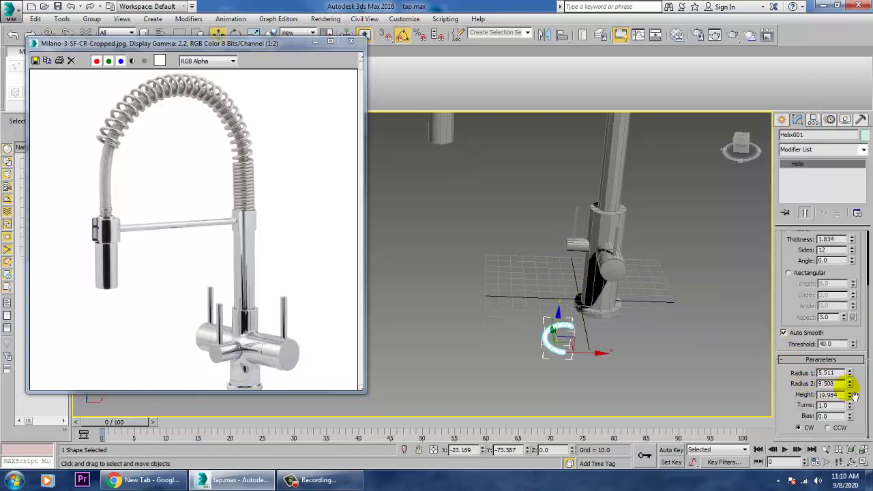
left_click_drag(851, 396, 824, 68)
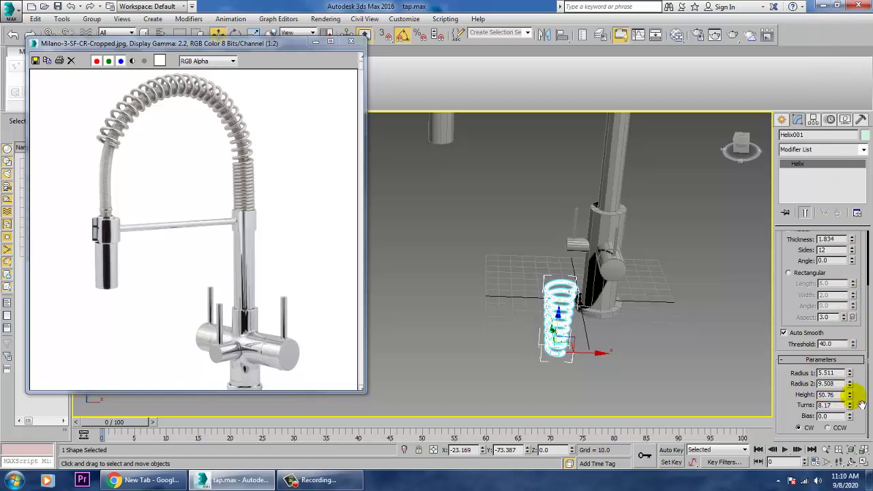
left_click_drag(851, 395, 853, 316)
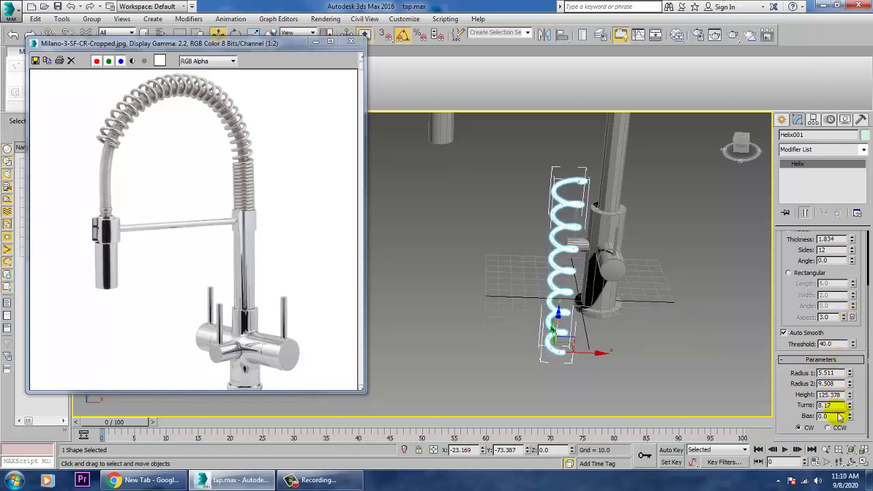
left_click_drag(850, 409, 827, 330)
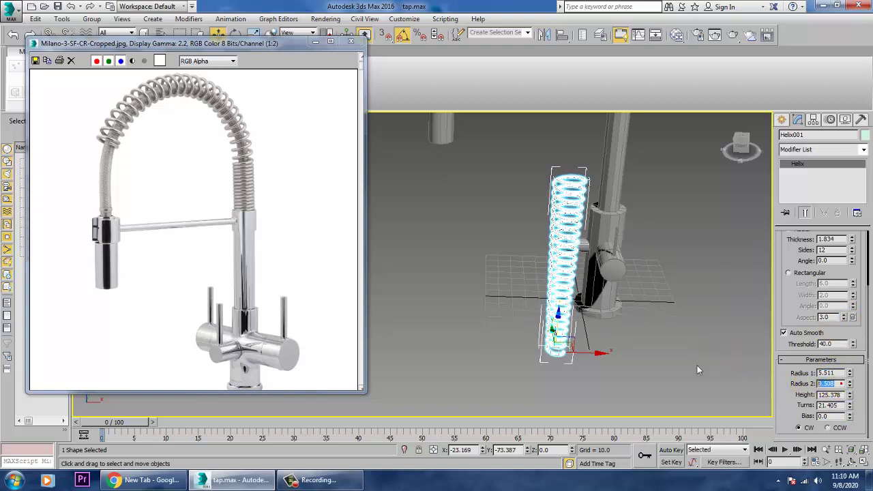
- Set the helix's Radius 2 to 5.511 and its rendering thickness to 0.917
type("5.511")
key("Return")
middle_click_drag(691, 294, 684, 348)
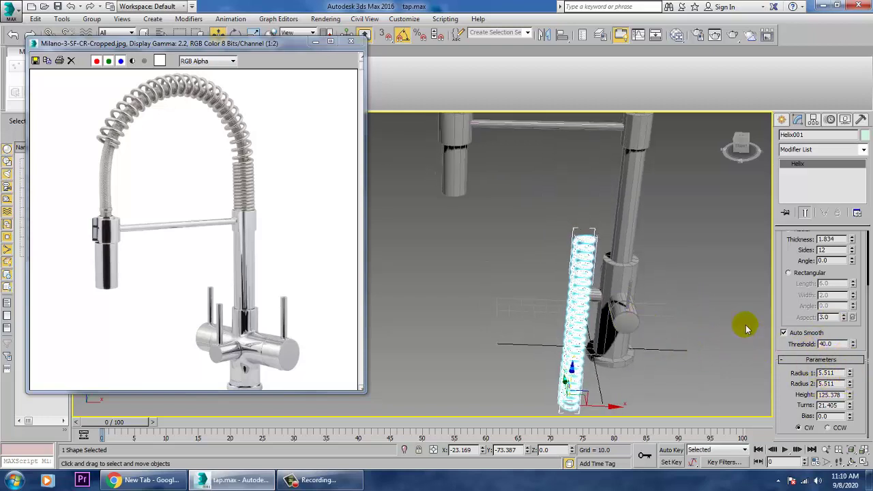
left_click_drag(786, 276, 787, 291)
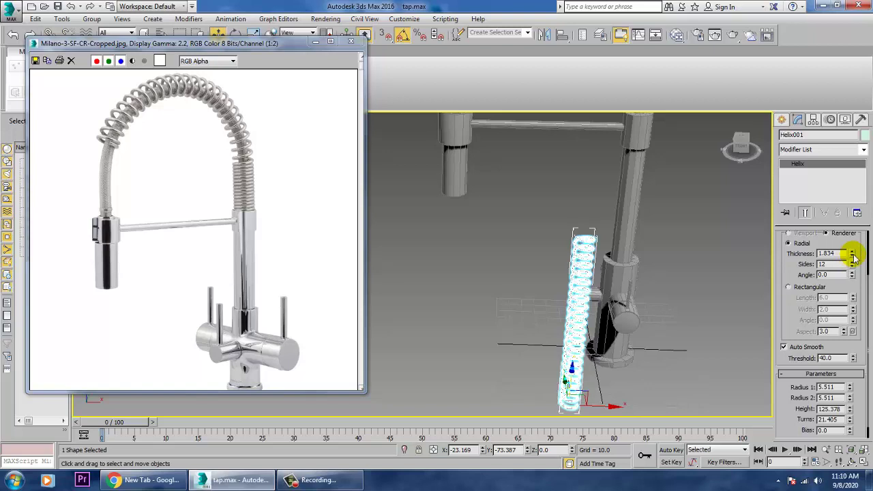
left_click_drag(866, 274, 870, 289)
- Raise the helix to about Z 207, beside the arched neck of the tap
scroll(631, 315, "down", 6)
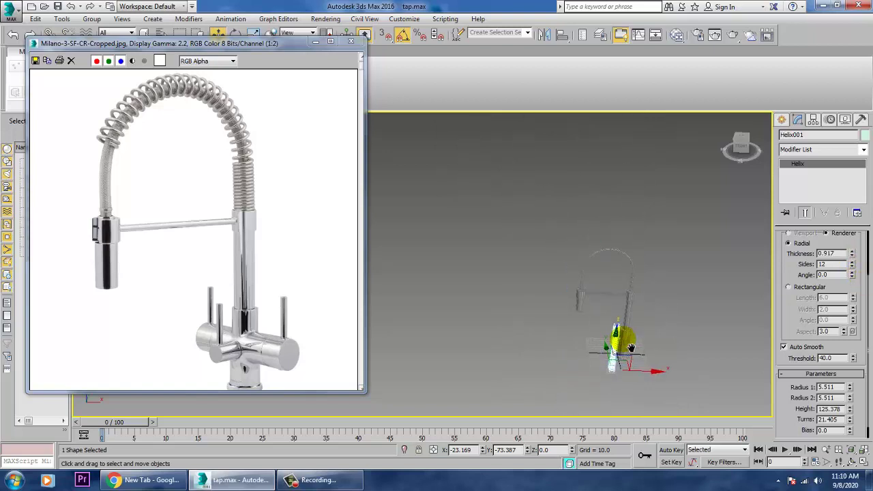
scroll(621, 343, "up", 4)
left_click_drag(606, 395, 653, 294)
scroll(651, 279, "up", 1)
middle_click_drag(651, 277, 620, 306)
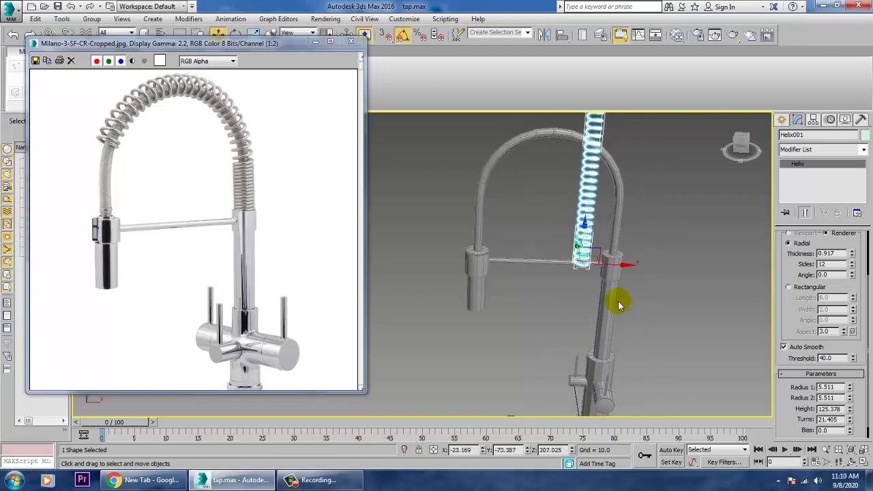
- Lower the helix in the front view to about Z 172, aligning its lower end with the horizontal support bar
key("alt+w")
right_click(644, 192)
key("alt+w")
scroll(591, 236, "down", 4)
scroll(569, 269, "up", 1)
middle_click_drag(545, 268, 577, 257)
scroll(575, 266, "up", 2)
left_click_drag(541, 262, 544, 313)
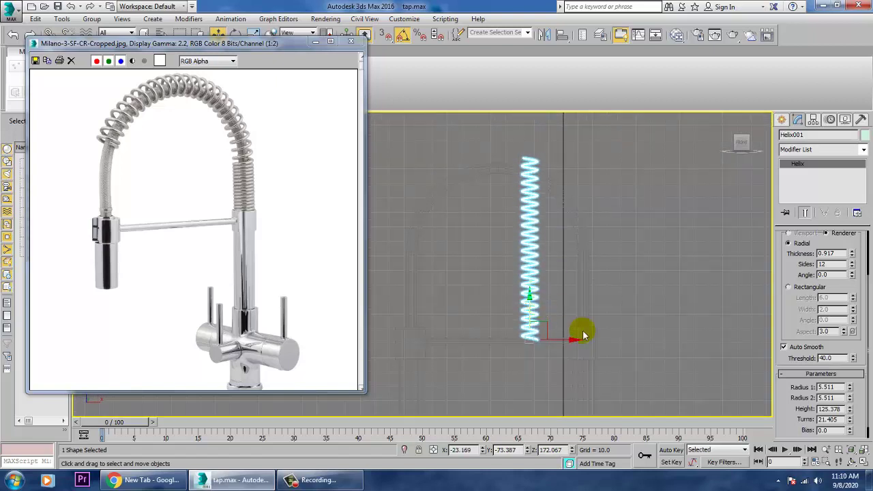
- Try to curve the helix over the neck with a Bend modifier at an angle of -184 about the Z axis
left_click(864, 151)
key("b")
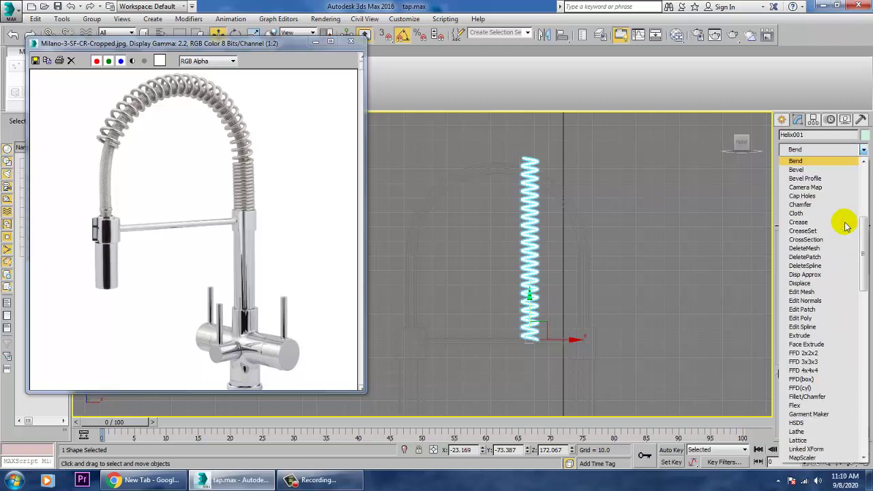
left_click(841, 160)
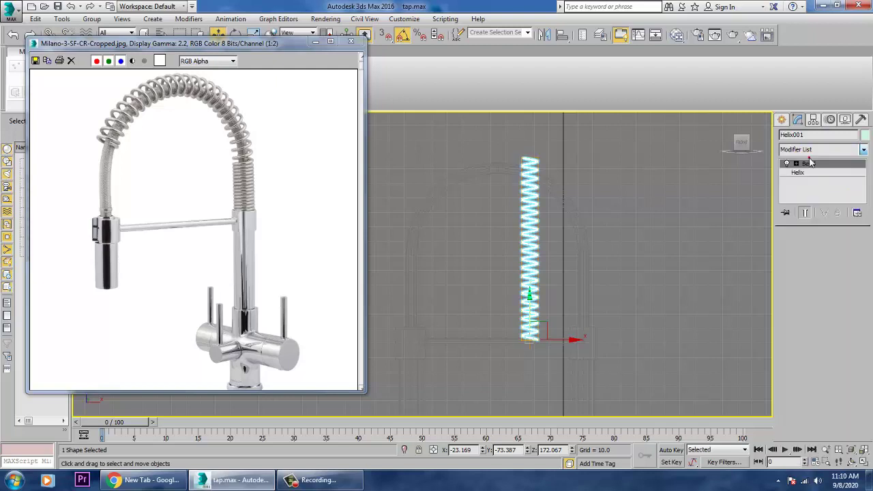
left_click_drag(851, 258, 55, 464)
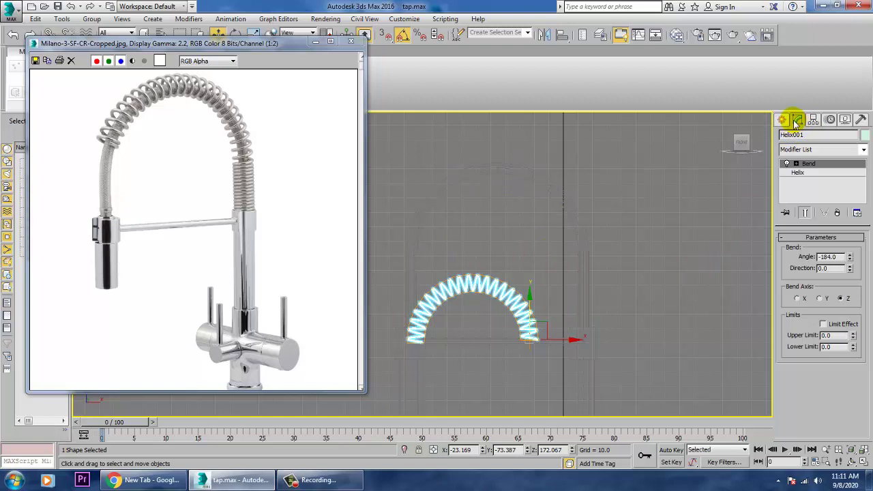
- Set the helix's height to 537.872 and its number of turns to 100 beneath the Bend modifier
left_click(798, 172)
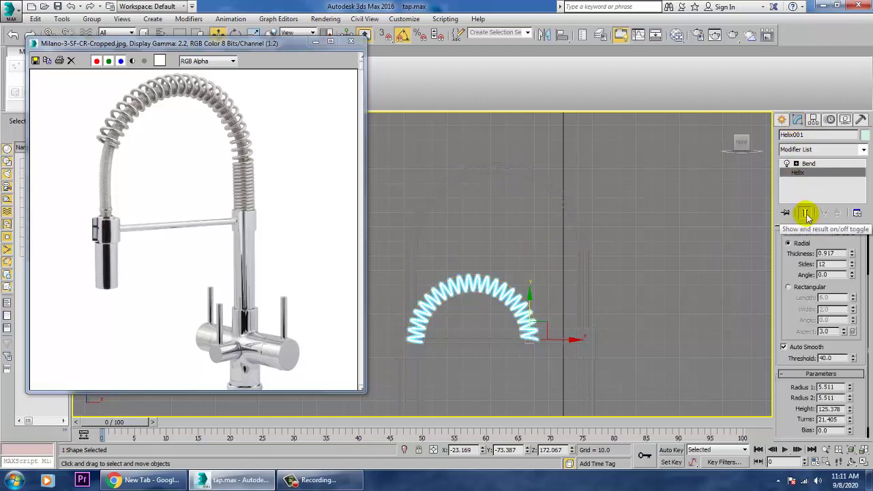
mouse_move(849, 369)
left_mouse_down()
mouse_move(848, 386)
mouse_move(846, 359)
left_mouse_up()
key("ctrl+z")
left_click_drag(851, 411, 826, 374)
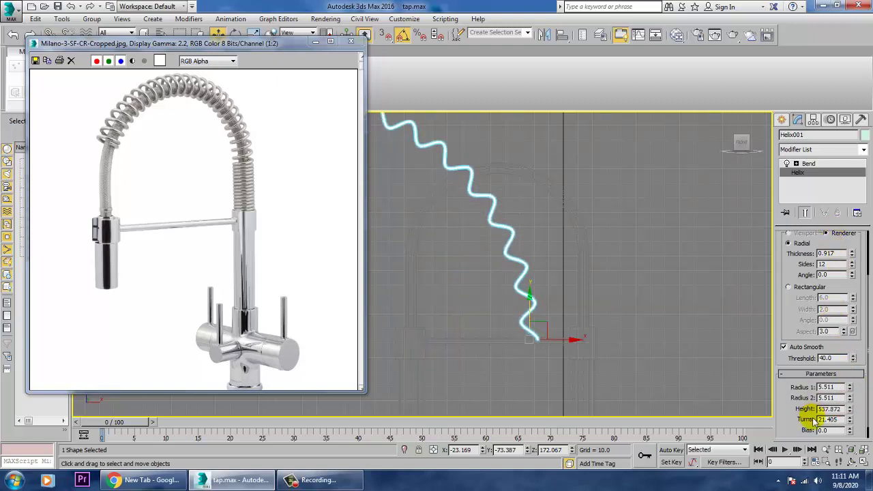
left_click_drag(851, 421, 826, 461)
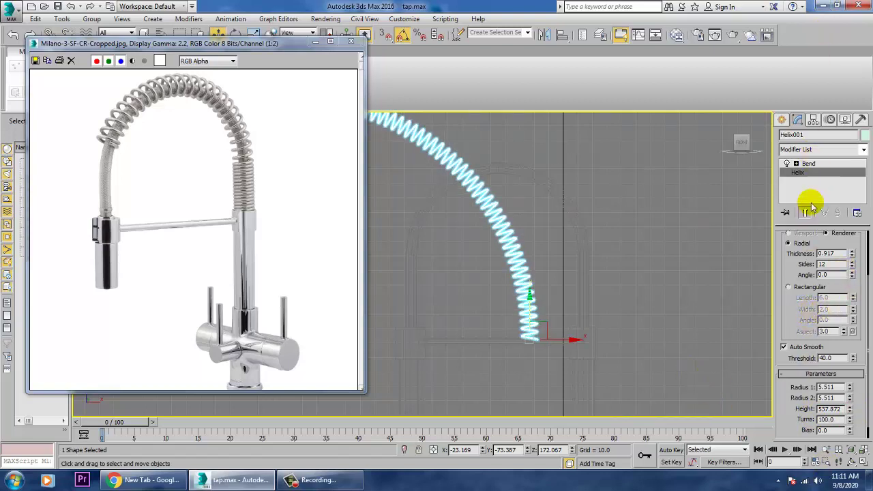
- Try a Bend angle of -229 on the lengthened helix and remove the Bend modifier from it
left_click(816, 164)
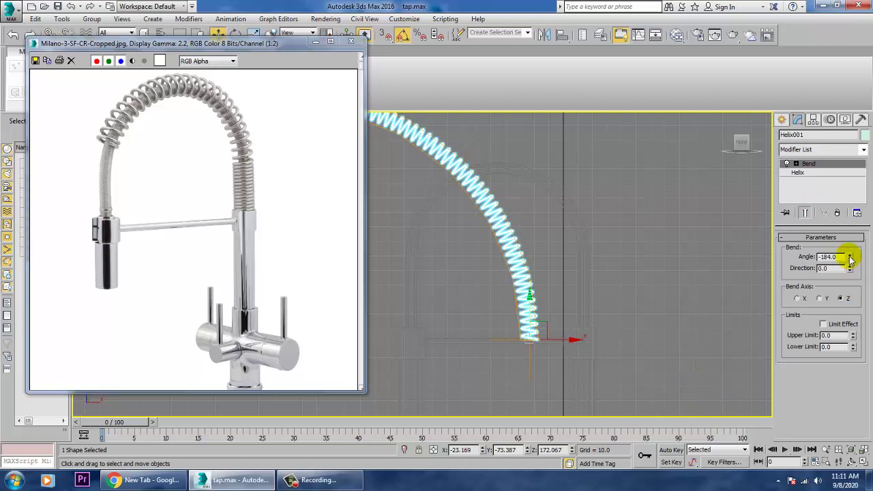
left_click_drag(859, 230, 12, 310)
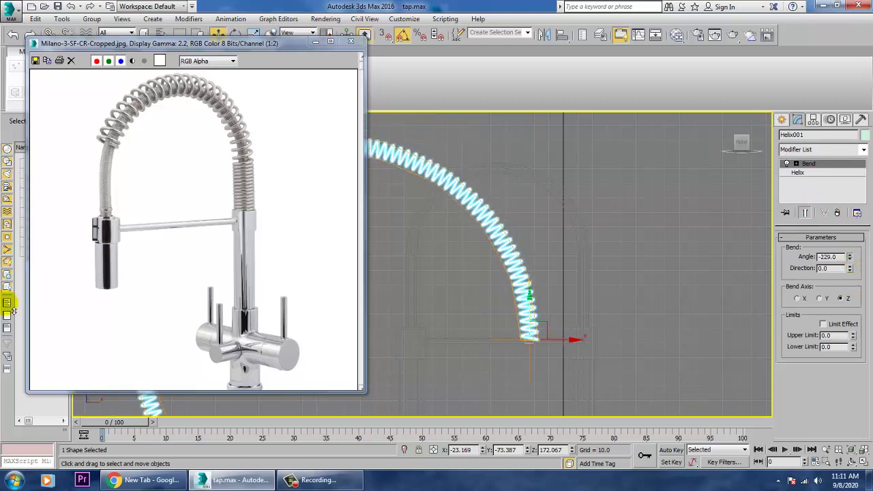
left_click_drag(7, 276, 835, 215)
left_click(835, 214)
- Shorten the helix to a height of 274.314 and reduce its number of turns
scroll(629, 273, "down", 4)
scroll(636, 252, "down", 2)
scroll(647, 239, "up", 1)
middle_click_drag(644, 230, 623, 266)
scroll(628, 331, "up", 1)
middle_click_drag(625, 333, 623, 294)
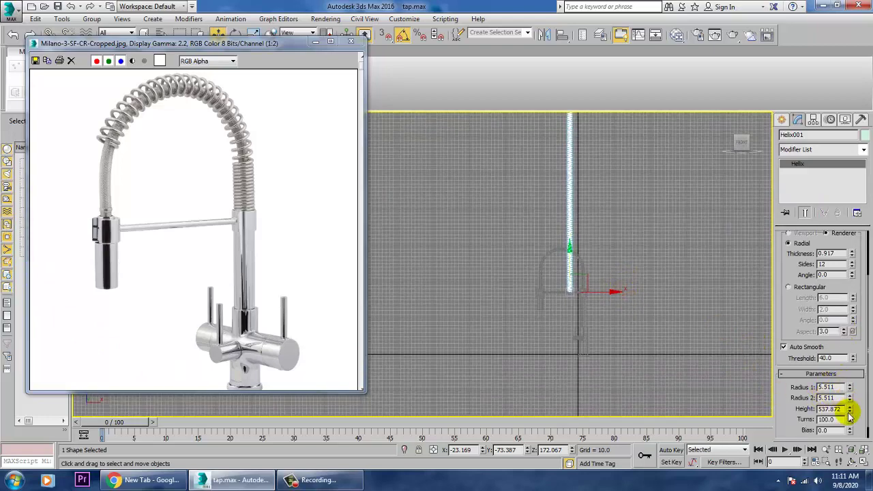
left_click_drag(852, 435, 851, 451)
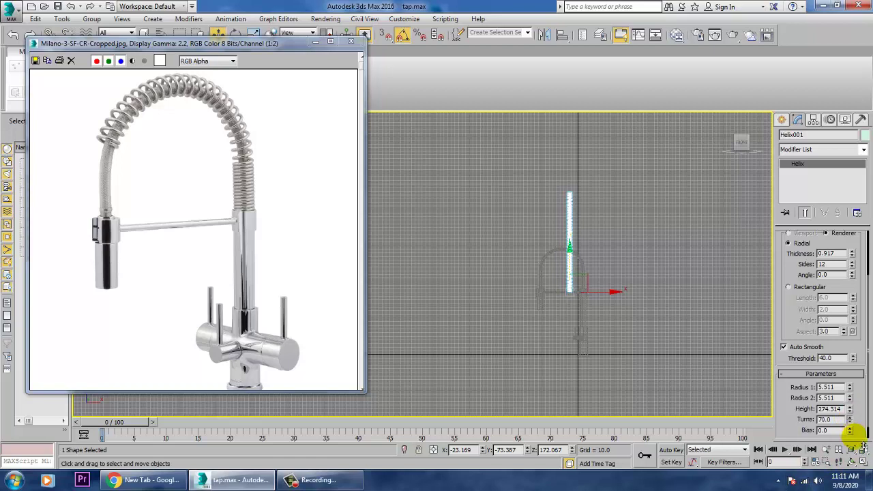
left_click_drag(864, 456, 862, 462)
scroll(657, 302, "up", 3)
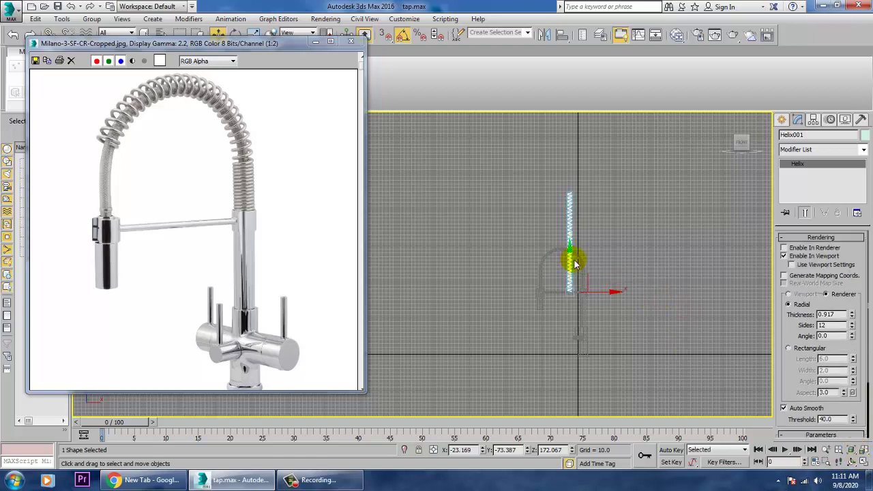
- Move the straight helix along X to about 13.998, over the neck leg above the main column
left_click(665, 249)
scroll(578, 272, "up", 5)
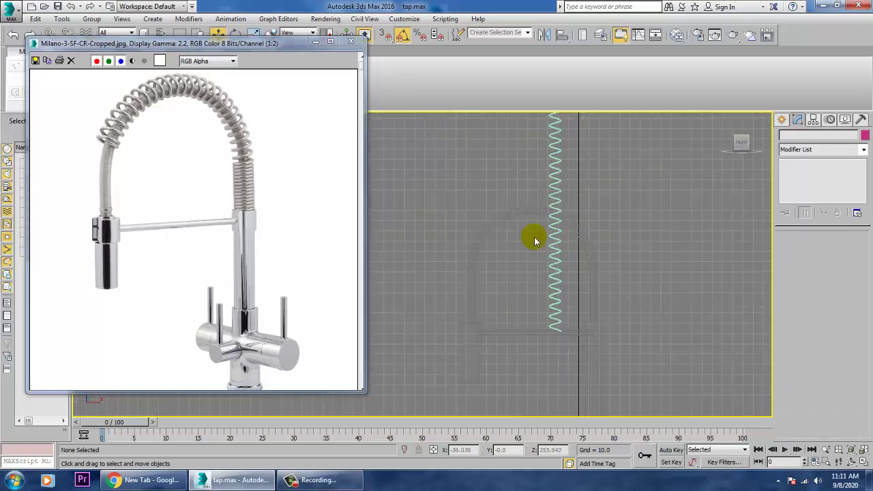
left_click(555, 179)
left_click_drag(599, 340, 635, 339)
- Add a Bend modifier to the helix and try a bend angle of 27.5 about the Z axis
left_click(864, 151)
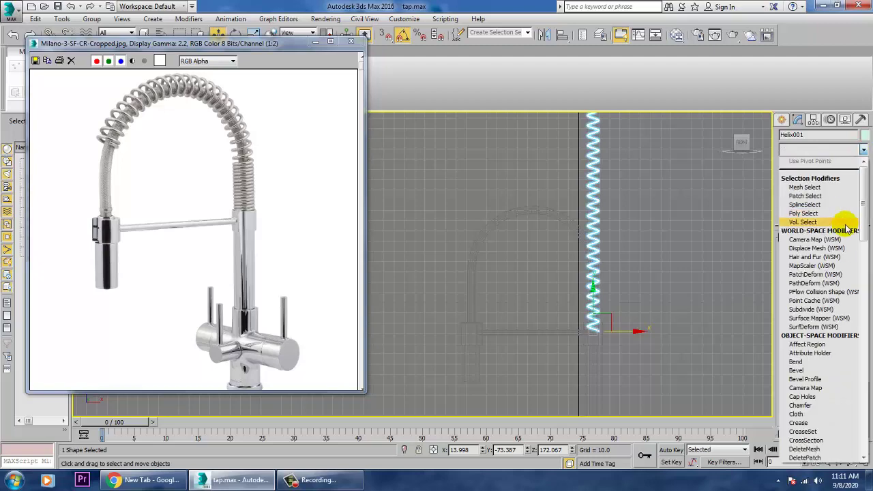
key("b")
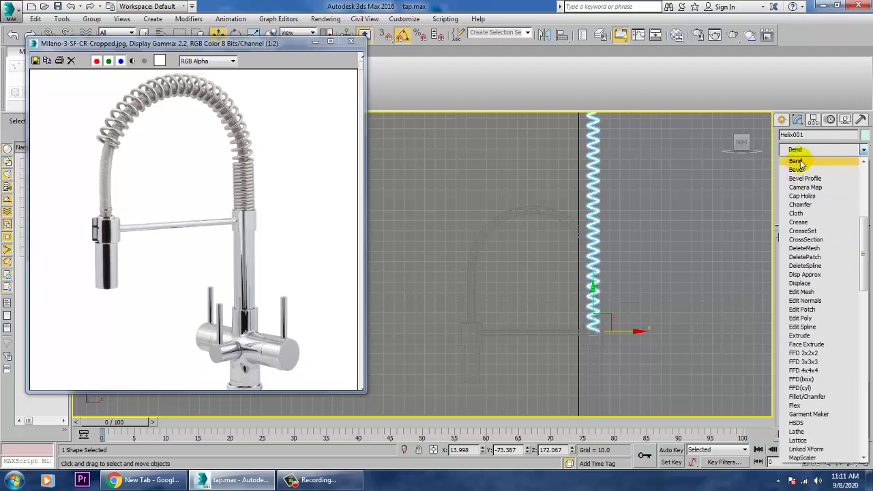
left_click(800, 157)
left_click_drag(850, 258, 67, 235)
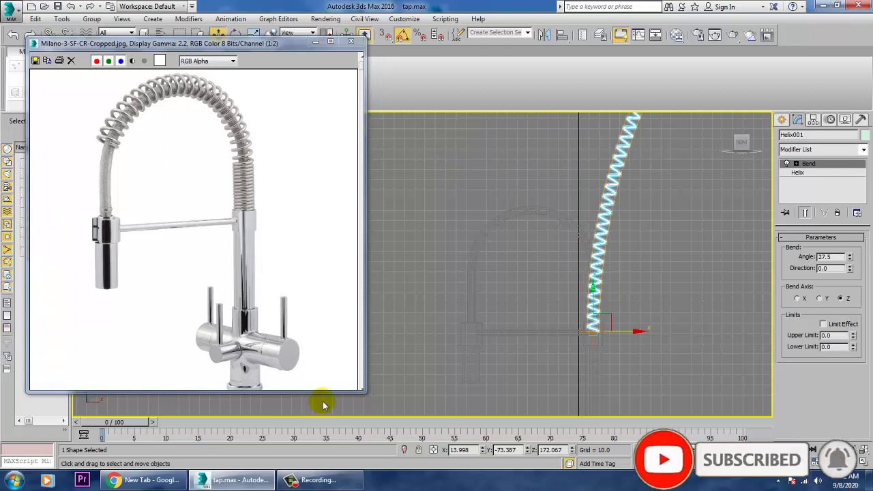
- Undo the bend angle and move the helix along X to about 113.937, clear of the tap
key("ctrl+z")
left_click_drag(637, 341, 740, 339)
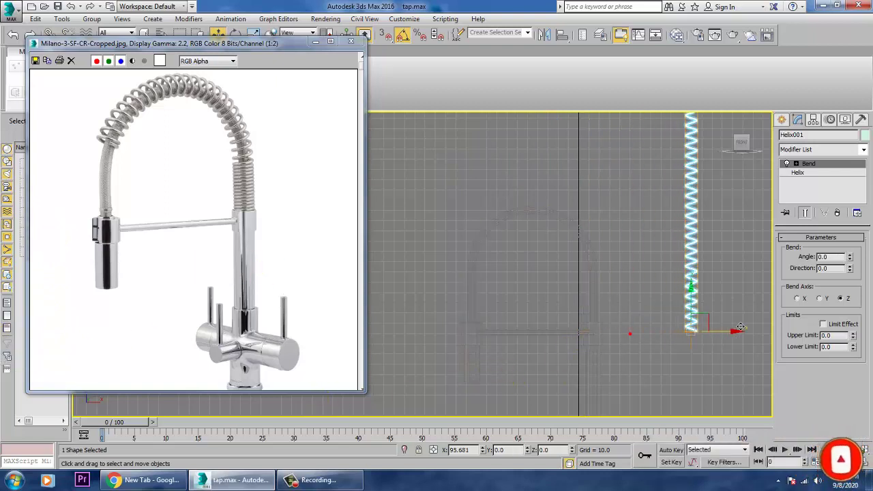
- Draw an open three-segment line around the arched neck in the front view, about 118 wide with a right leg about 112 high
left_click(782, 120)
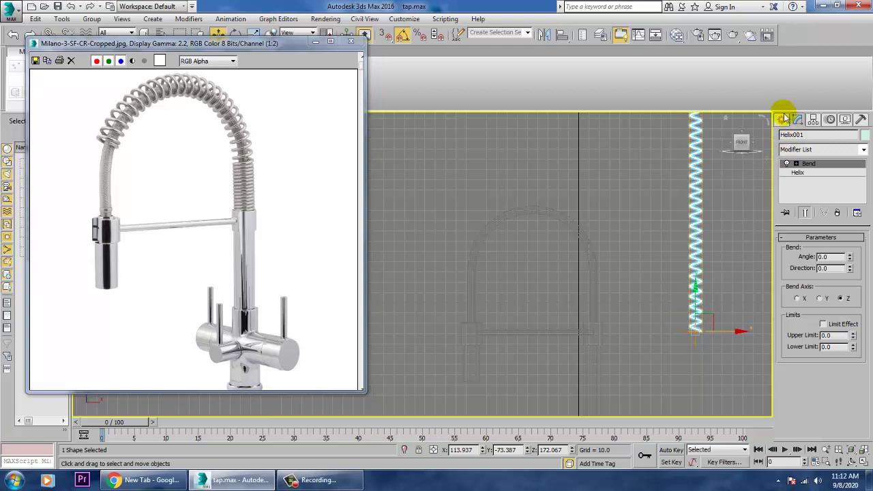
left_click(816, 197)
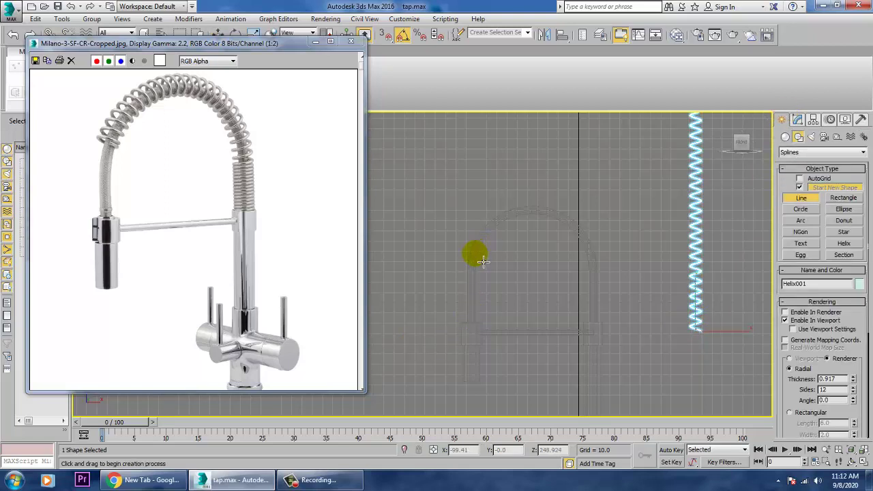
left_click(470, 326)
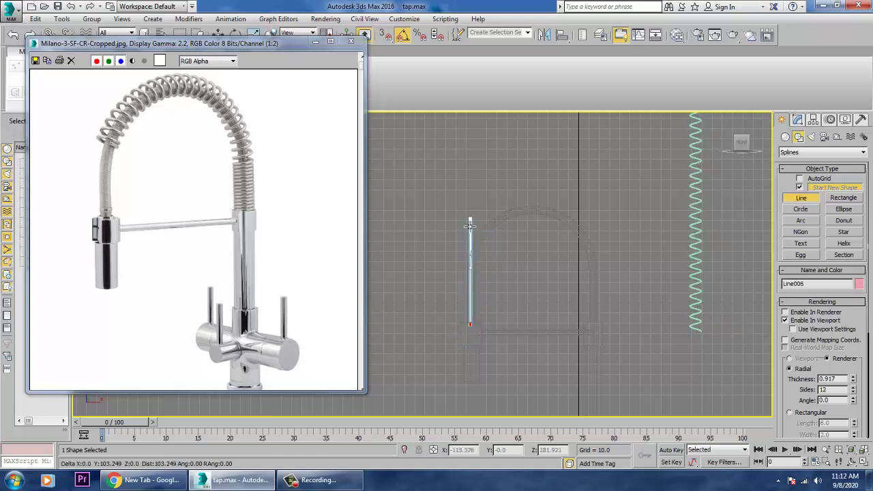
left_click(470, 205)
left_click(591, 217)
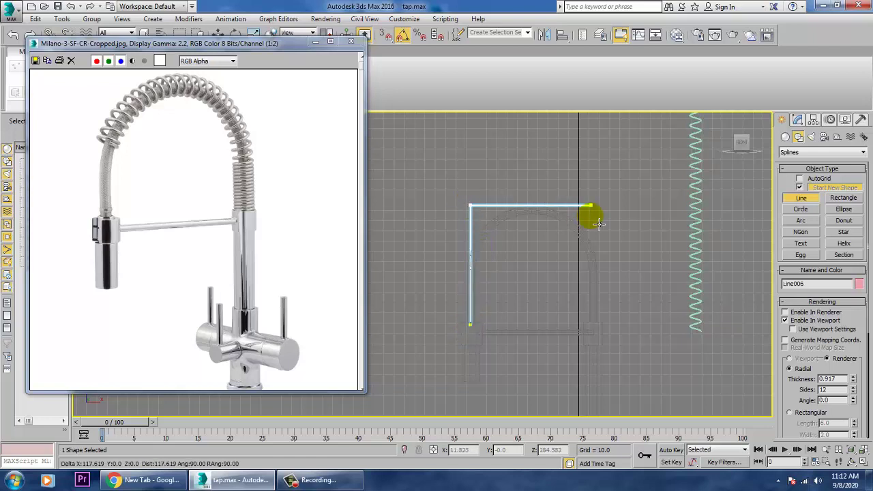
left_click(603, 319)
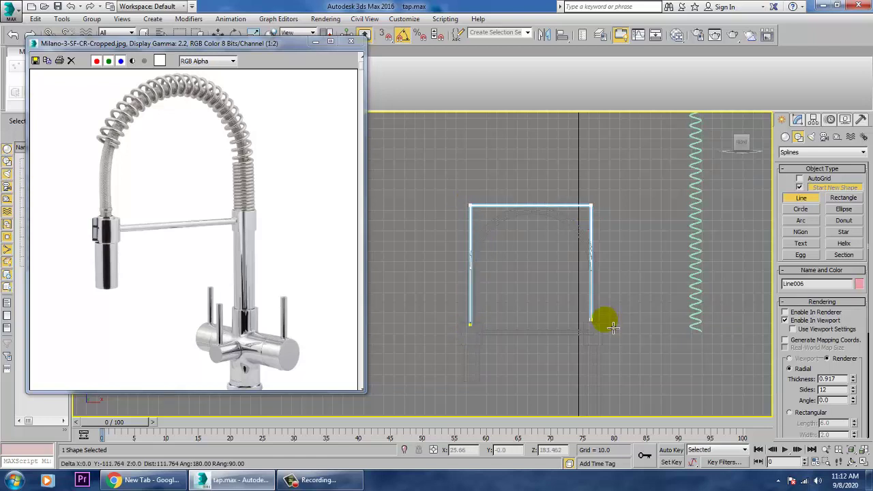
right_click(616, 328)
right_click(619, 329)
- Lower the end vertex of the line's right leg by about 2.227 towards the top of the main column
scroll(619, 329, "up", 5)
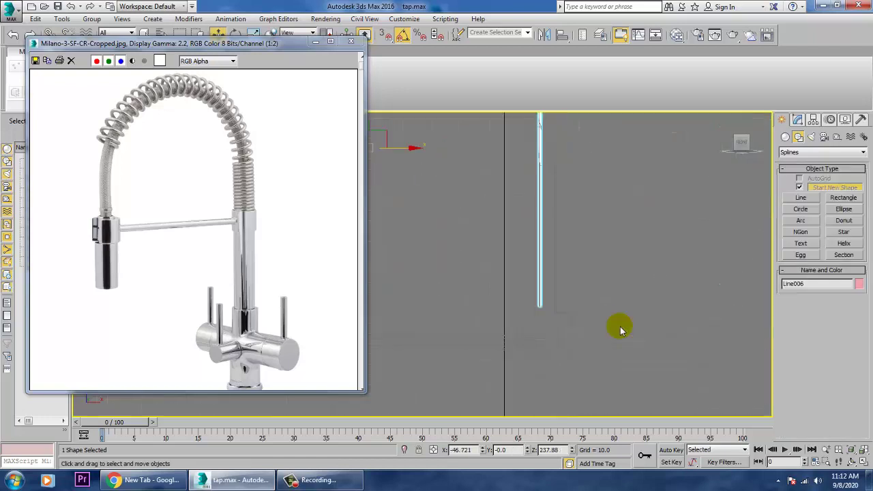
key("1")
left_click_drag(507, 268, 581, 342)
left_click_drag(550, 285, 548, 292)
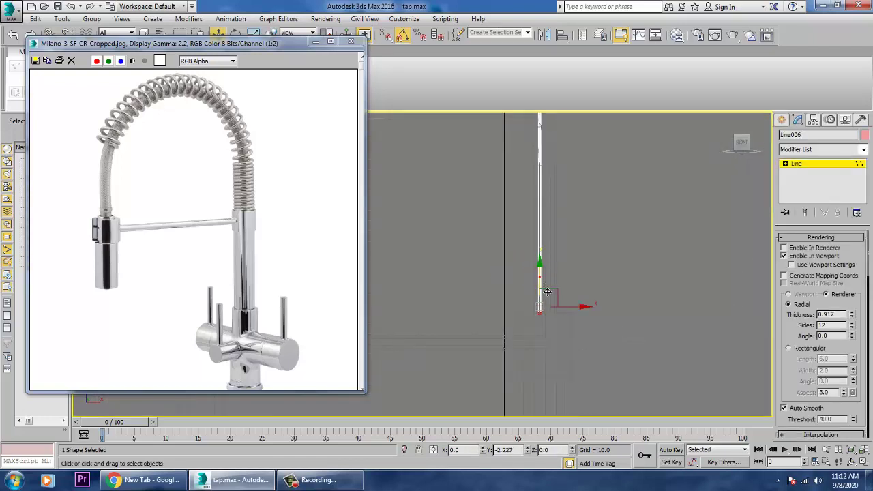
key("f")
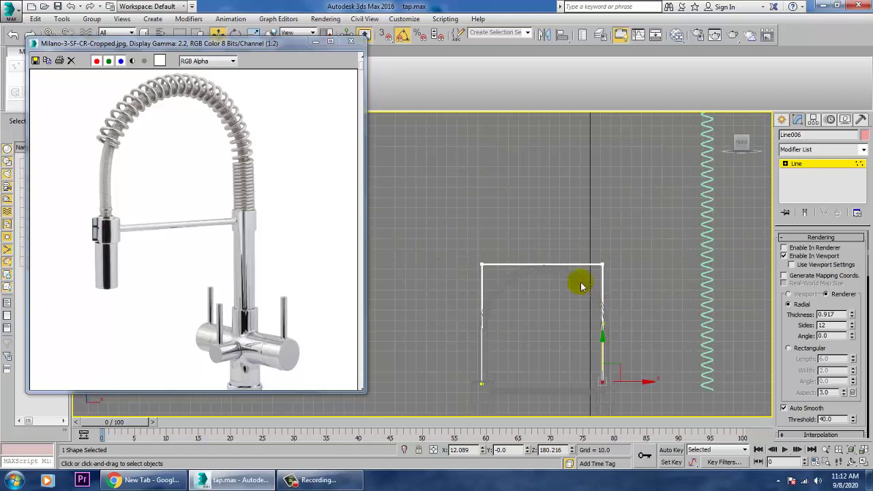
- Try to fillet the two upper corner vertices of the neck line and delete the line
left_click_drag(706, 309, 706, 307)
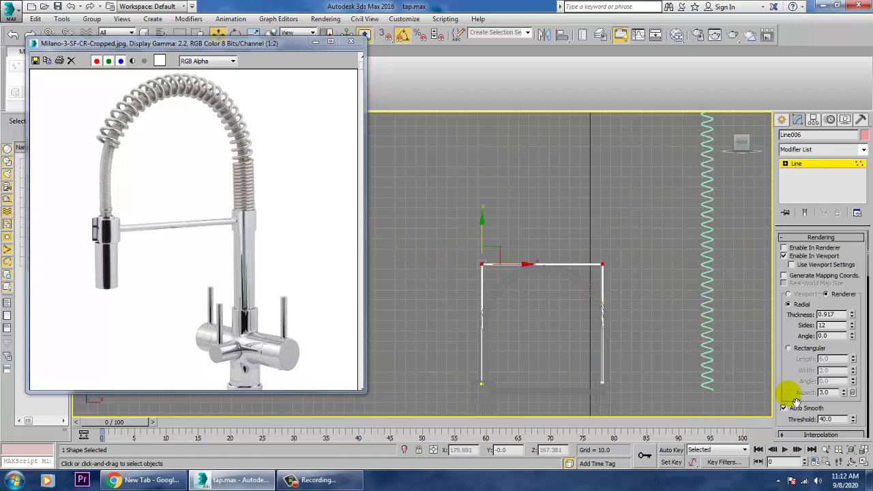
scroll(800, 379, "down", 10)
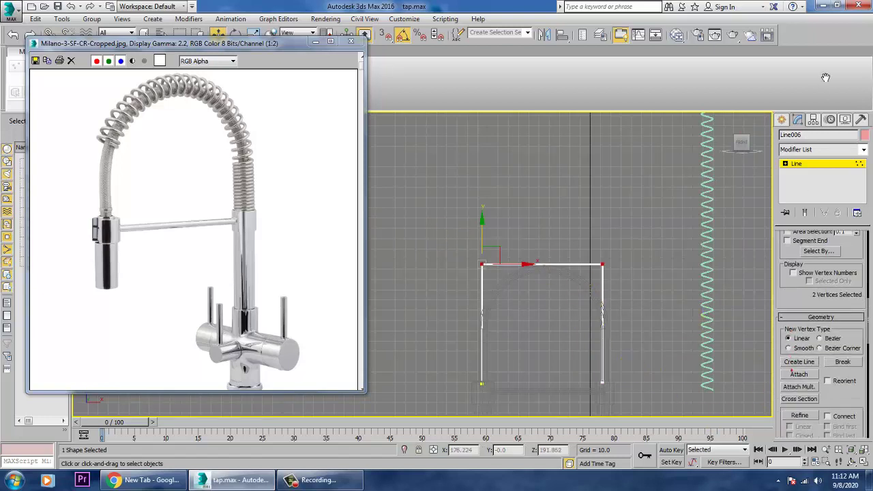
scroll(842, 247, "down", 5)
scroll(841, 247, "down", 1)
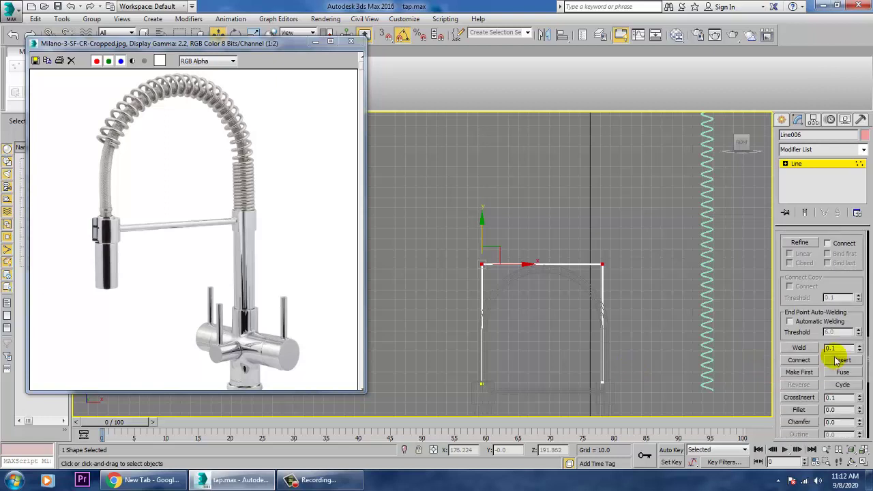
left_click(799, 409)
left_click_drag(607, 275, 710, 484)
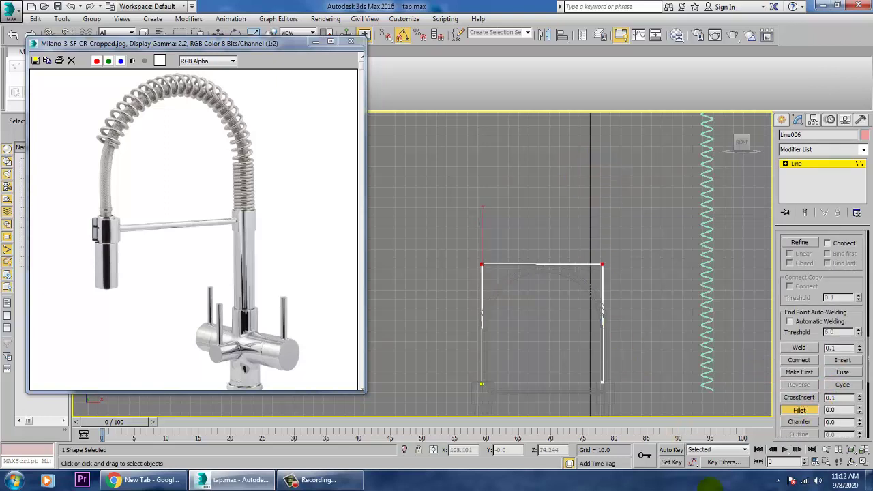
left_click(810, 164)
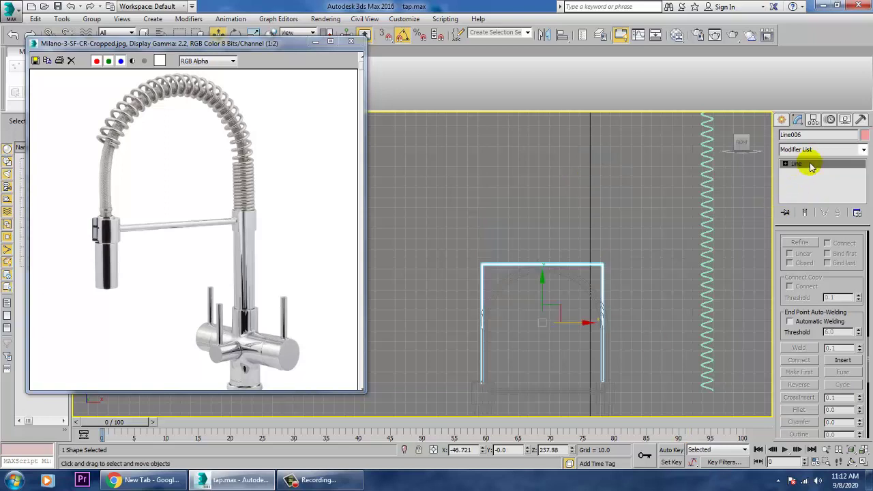
key("Delete")
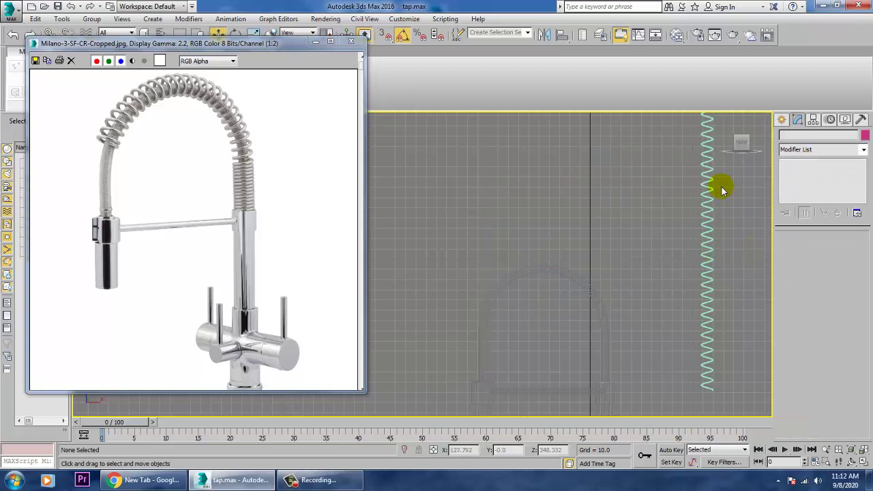
- Redraw the open three-segment line around the arched neck in the front view, with its right leg about 117 high
left_click(790, 119)
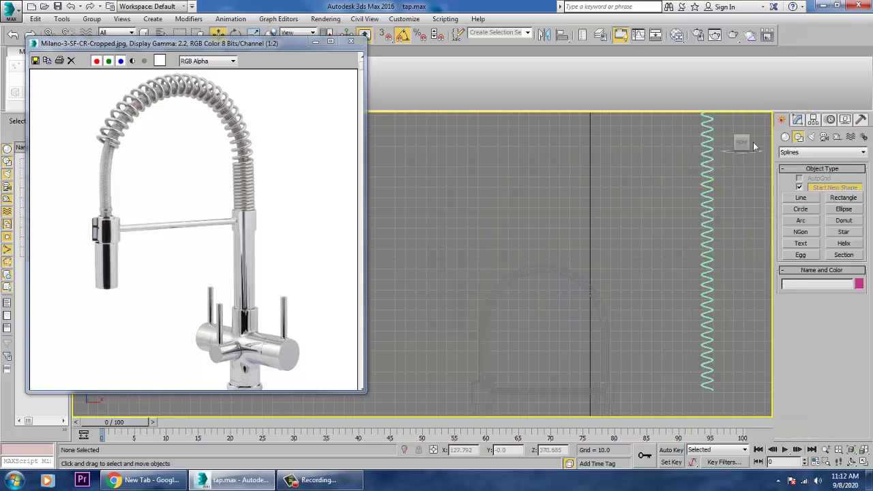
left_click(801, 197)
left_click(489, 389)
left_click(497, 265)
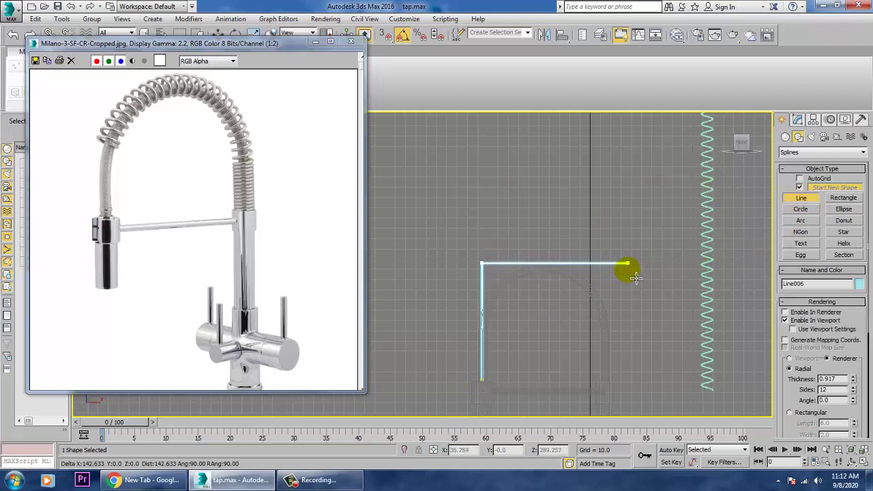
left_click(612, 267)
left_click(608, 383)
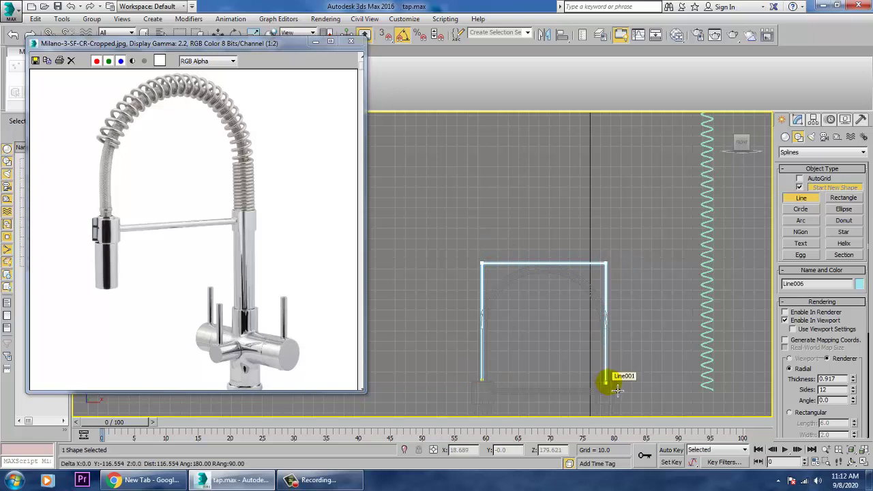
right_click(608, 382)
right_click(604, 386)
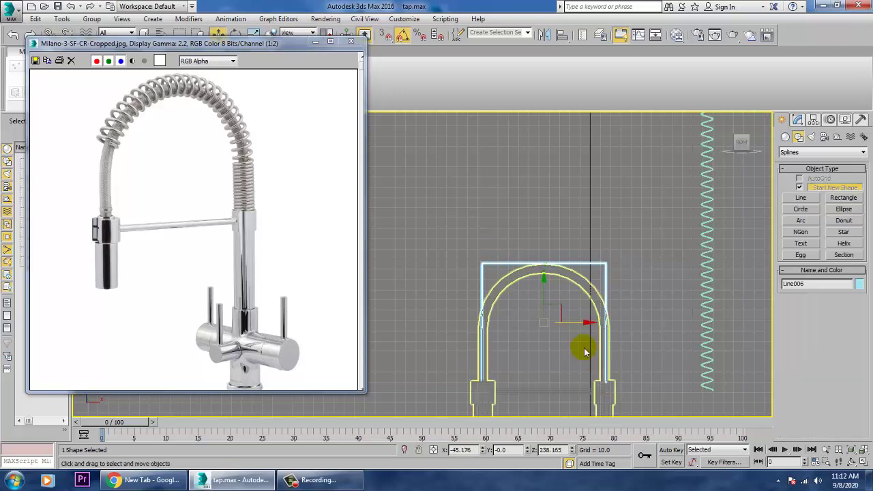
- Fillet the two upper corner vertices of the neck line until they meet in a full round arch
left_click_drag(637, 291, 638, 292)
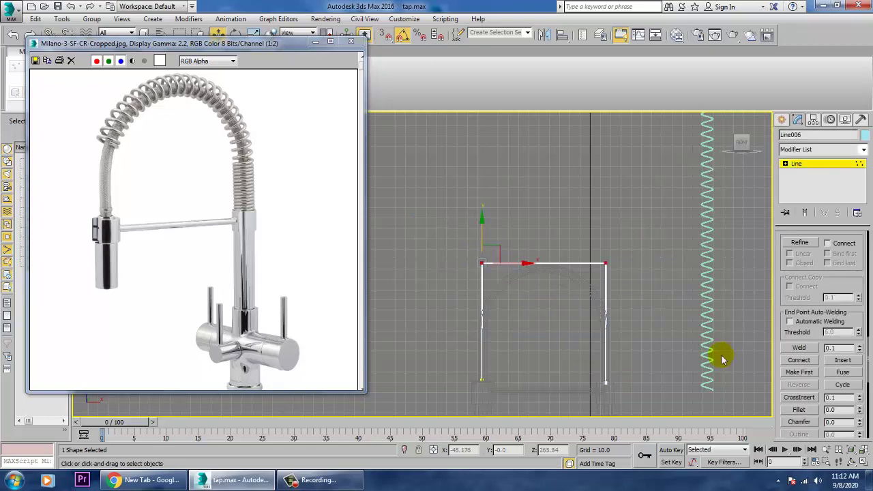
left_click(796, 410)
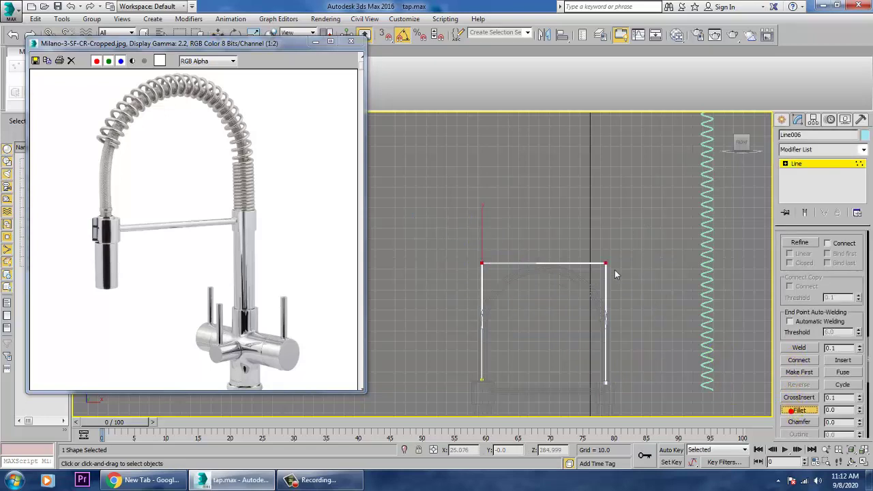
left_click_drag(611, 272, 603, 211)
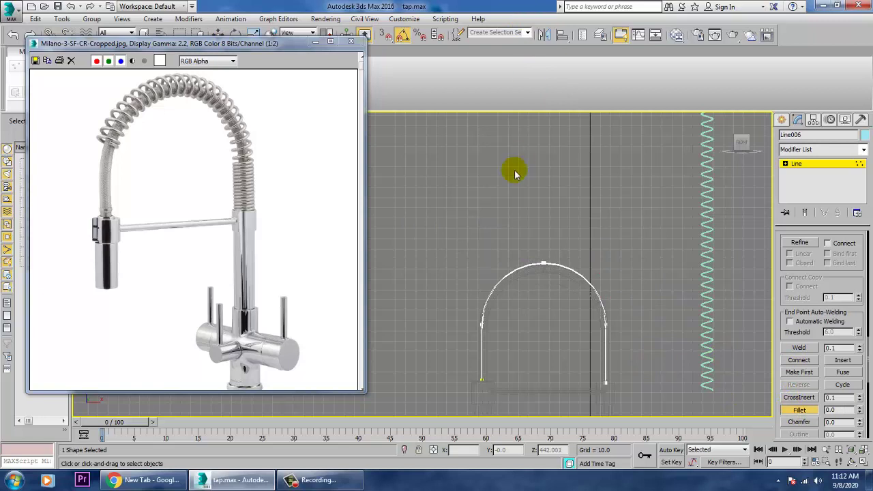
scroll(581, 305, "up", 3)
scroll(581, 301, "up", 2)
right_click(570, 298)
middle_click_drag(539, 264, 603, 257)
scroll(602, 257, "down", 2)
right_click(496, 339)
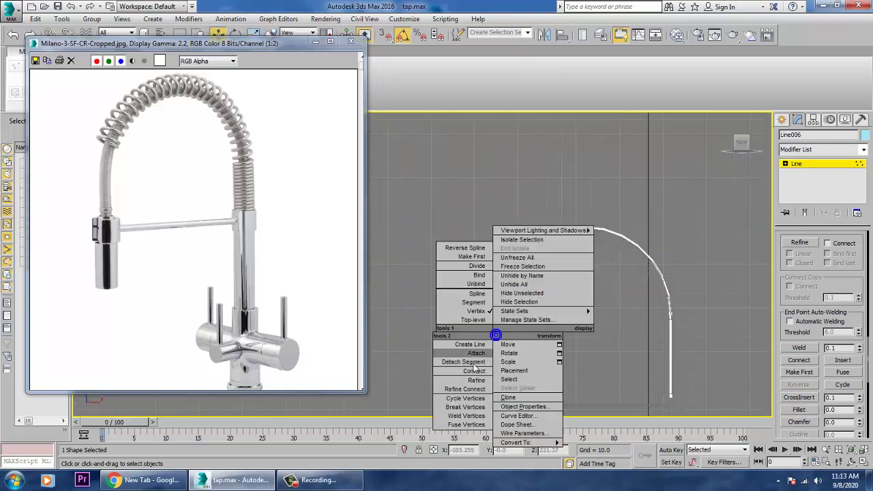
left_click(467, 393)
left_click(506, 349)
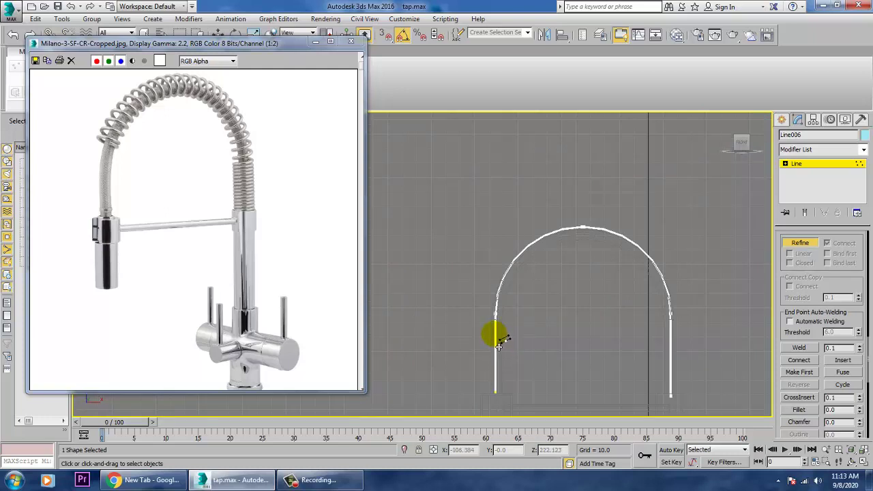
right_click(504, 354)
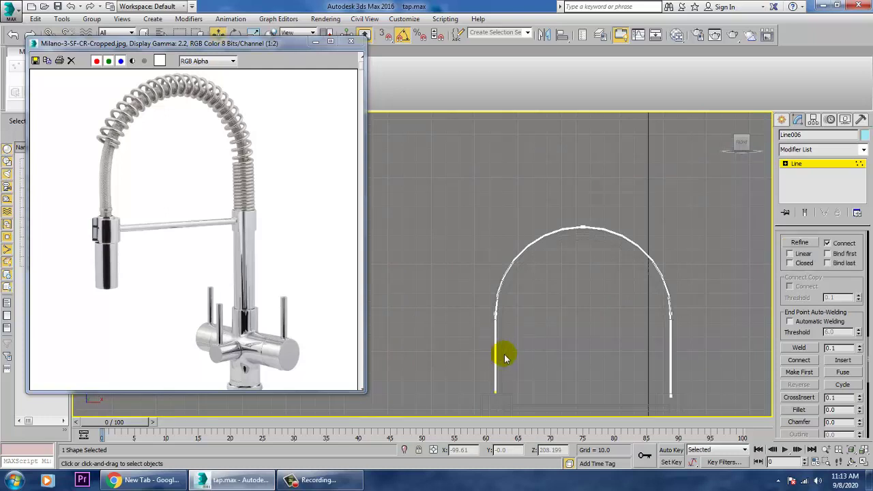
- Delete the straight segment of the arch line above the spray head and leave sub-object editing
key("2")
left_click(501, 362)
key("Delete")
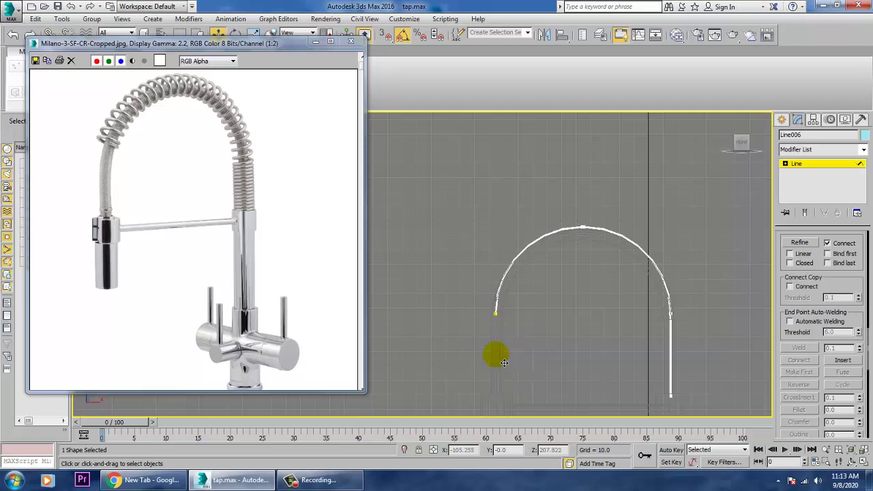
left_click(798, 164)
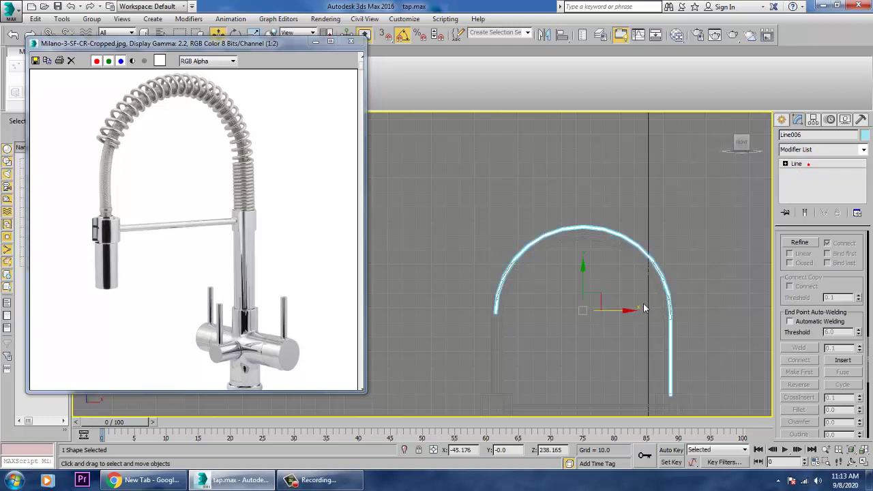
- Move the arch line clear of the tap neck in the perspective view, about 50.484 along Y
key("alt+w")
right_click(675, 340)
key("alt+w")
middle_click_drag(618, 300, 591, 325)
middle_click_drag(491, 268, 464, 264, "alt")
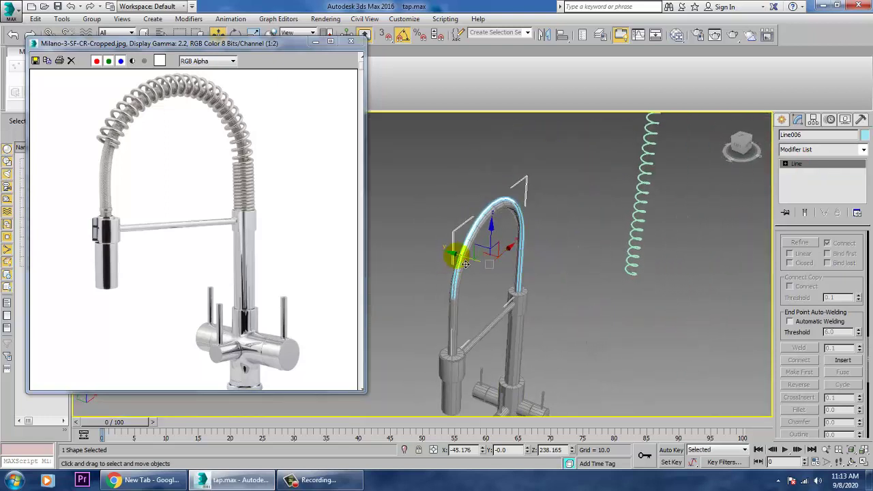
left_click_drag(471, 262, 417, 249)
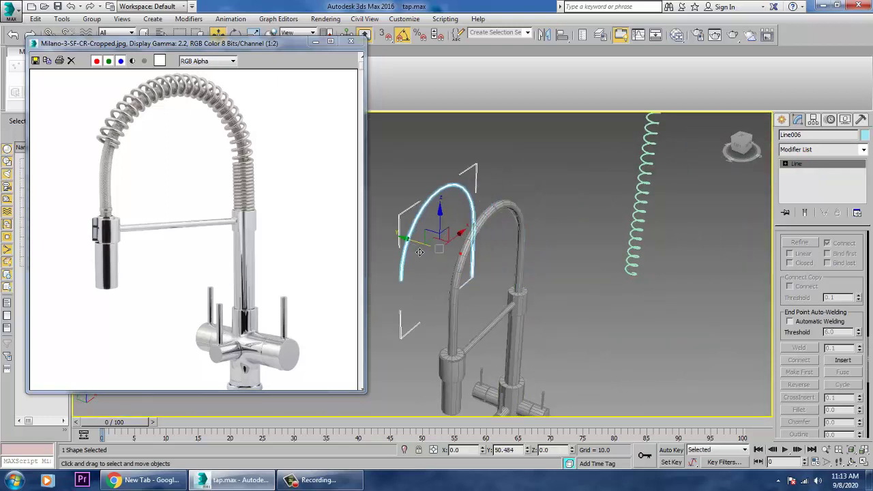
- Try converting the helix to Editable Poly with its Bend modifier still applied, and undo the conversion
left_click(655, 190)
left_click(655, 190)
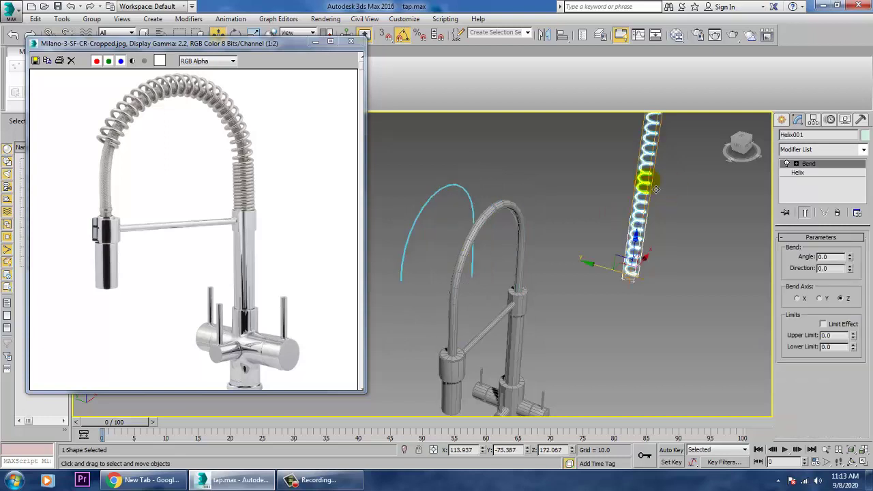
right_click(649, 182)
mouse_move(669, 291)
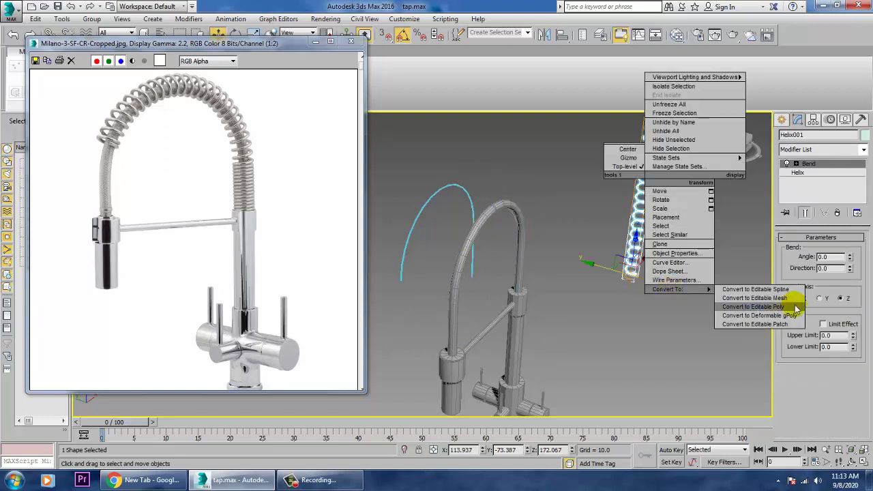
left_click(753, 307)
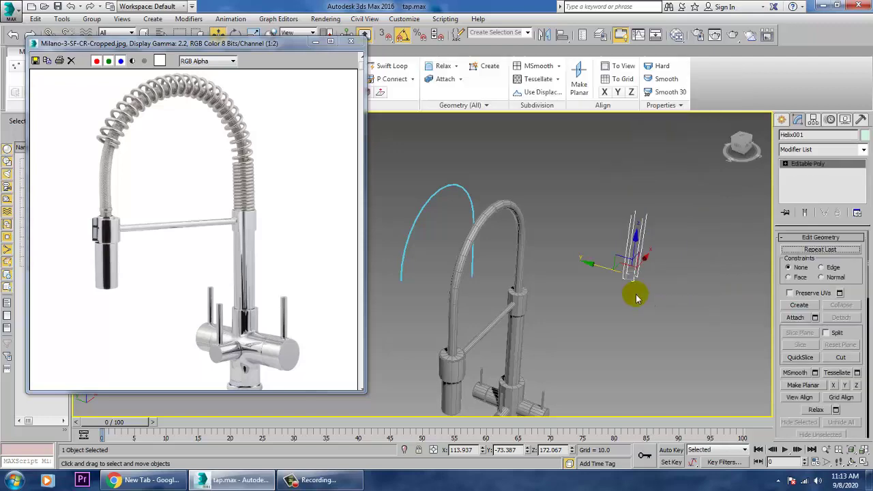
key("ctrl+z")
- Remove the Bend modifier from the helix and convert the helix to Editable Poly
scroll(638, 283, "up", 3)
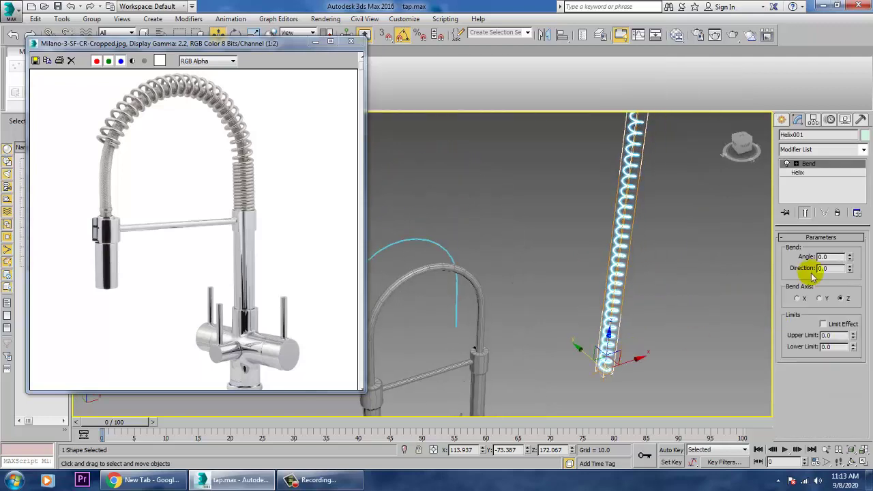
left_click(837, 212)
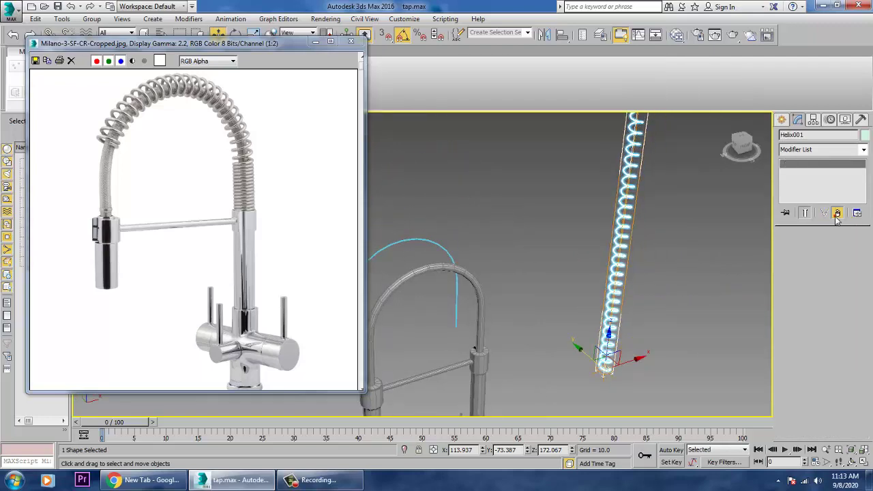
right_click(622, 247)
mouse_move(655, 356)
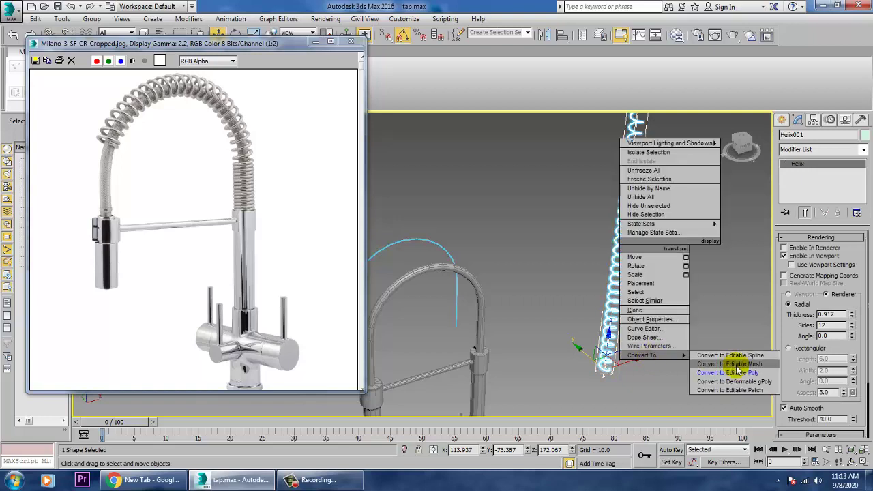
left_click(741, 373)
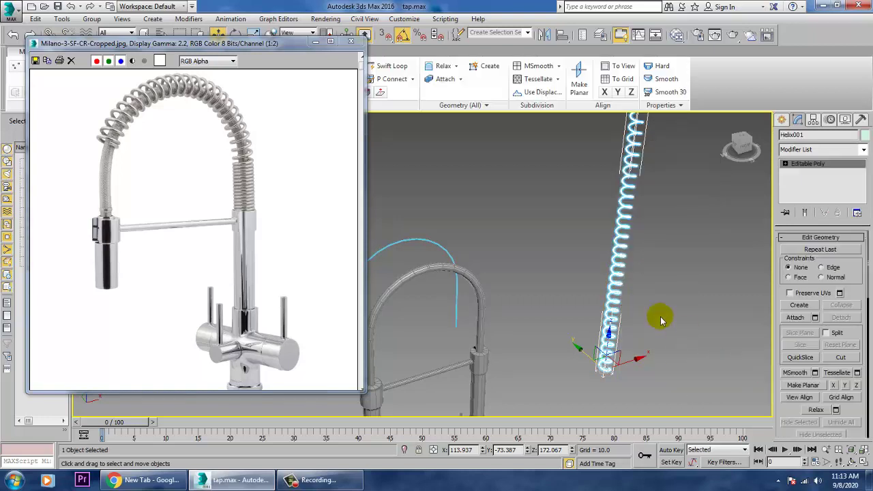
- Try to deform the helix along the arch line with a PatchDeform (WSM) modifier, and remove the modifier
scroll(631, 301, "down", 3)
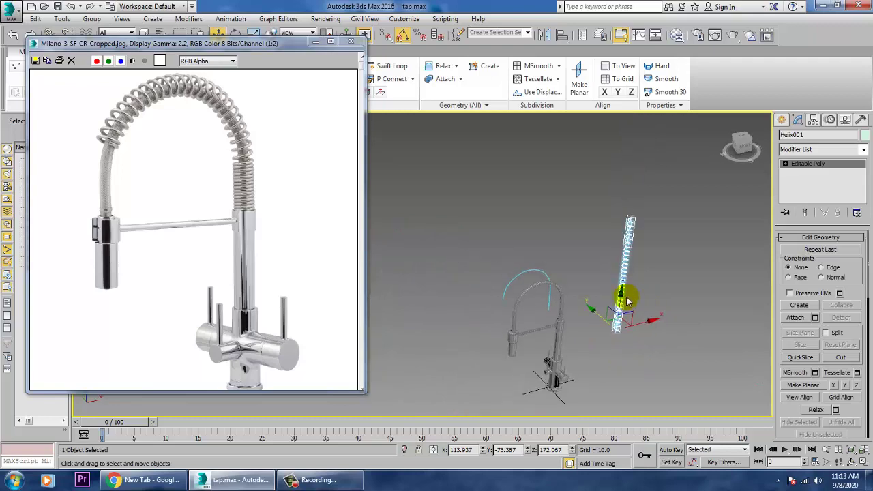
scroll(627, 302, "up", 2)
left_click(821, 150)
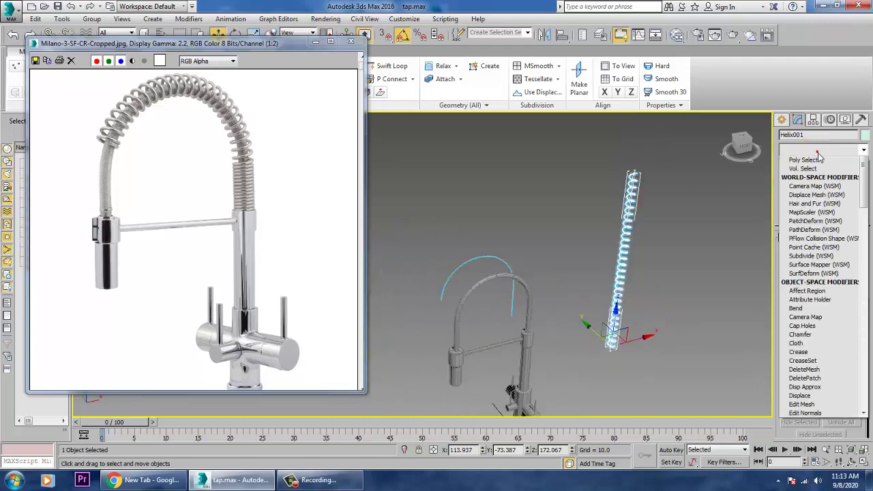
scroll(818, 222, "down", 4)
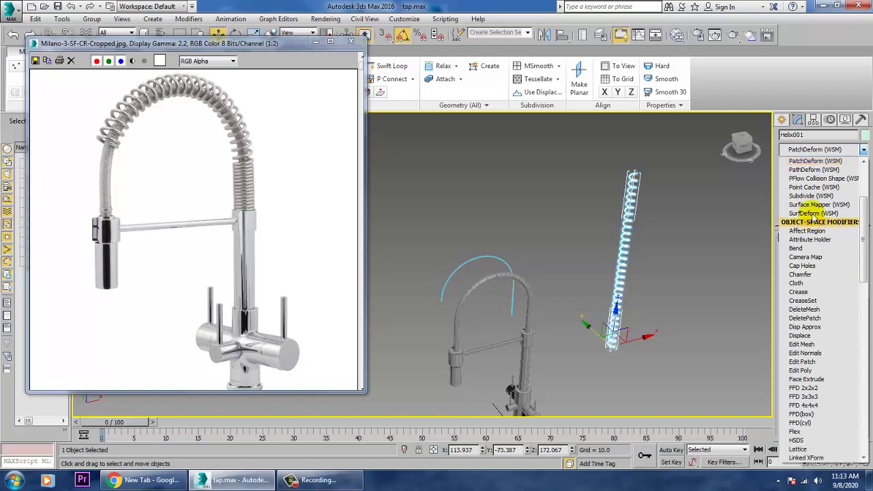
left_click(822, 162)
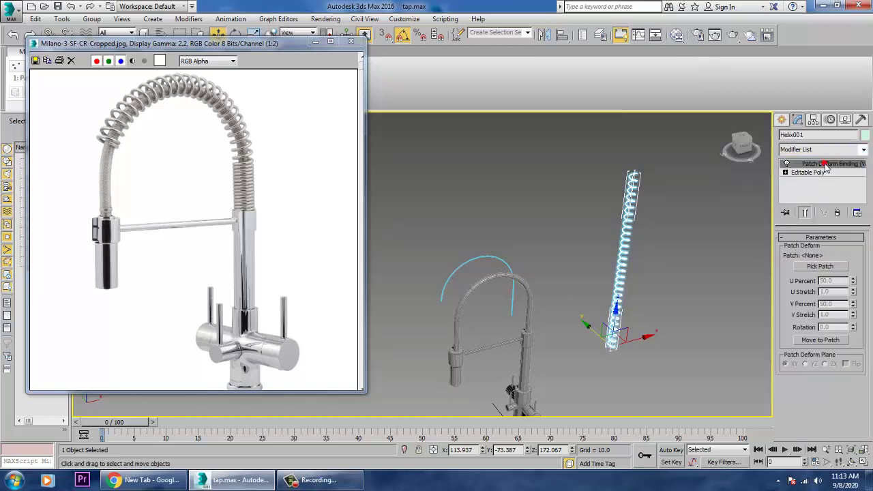
left_click(822, 267)
left_click(499, 264)
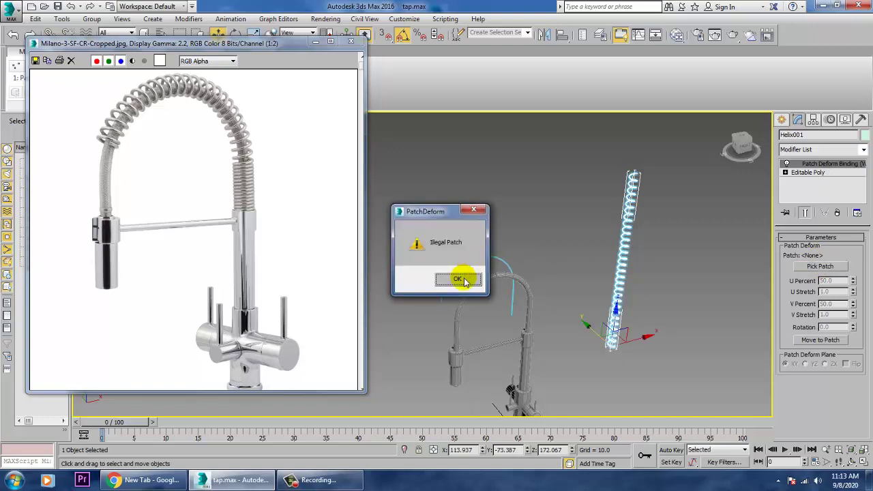
left_click(458, 280)
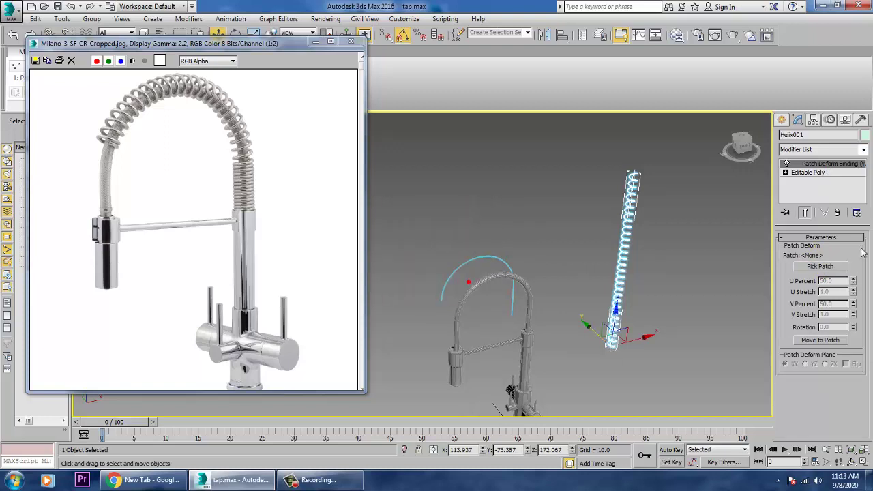
left_click(838, 213)
left_click(862, 149)
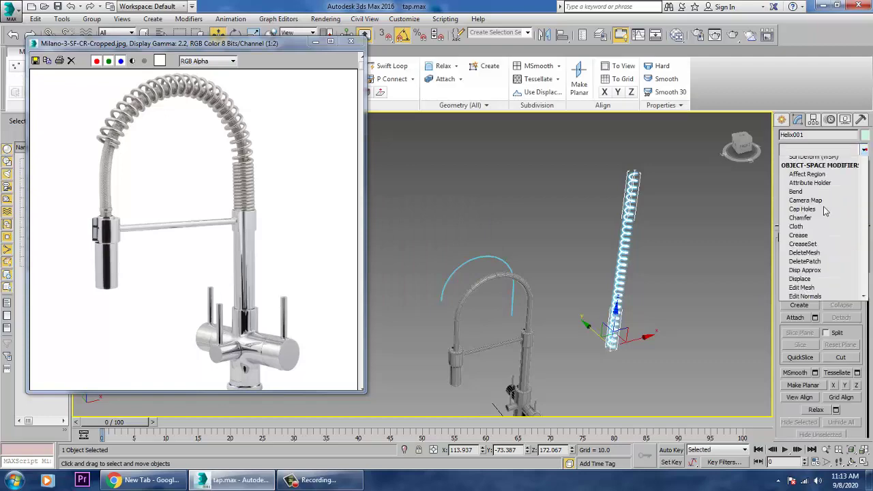
scroll(818, 225, "down", 4)
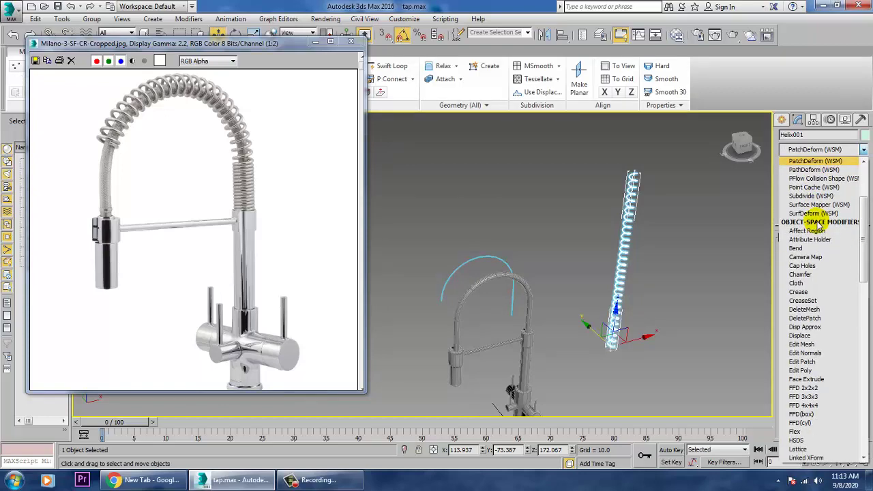
left_click(805, 162)
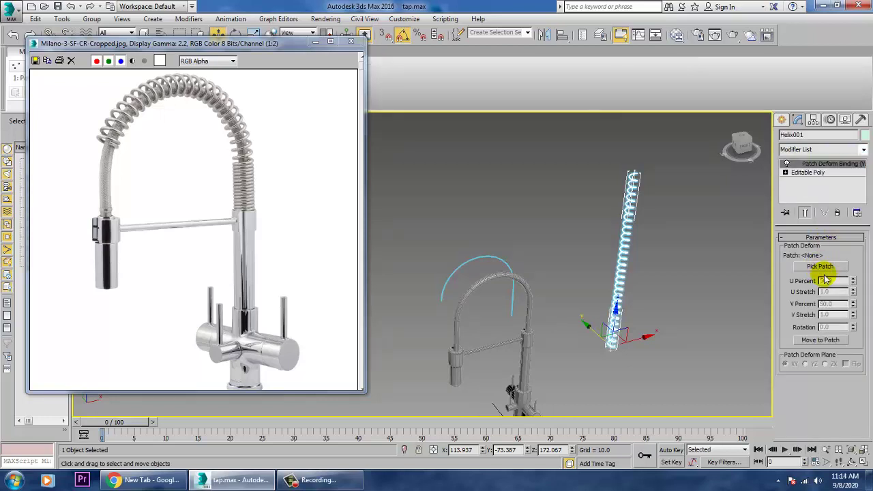
left_click(839, 213)
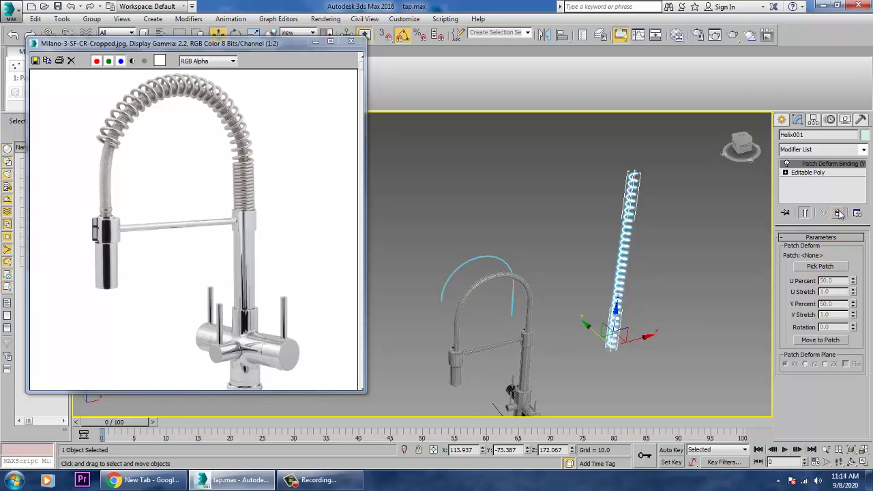
- Apply a PathDeform (WSM) modifier to the helix with the arch line as its path, and move the helix onto that path
left_click(864, 149)
left_click(845, 206)
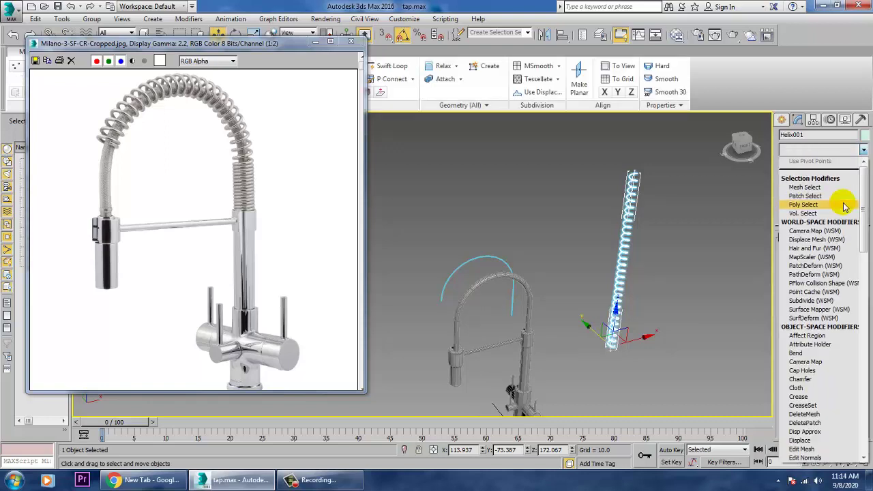
scroll(844, 206, "down", 4)
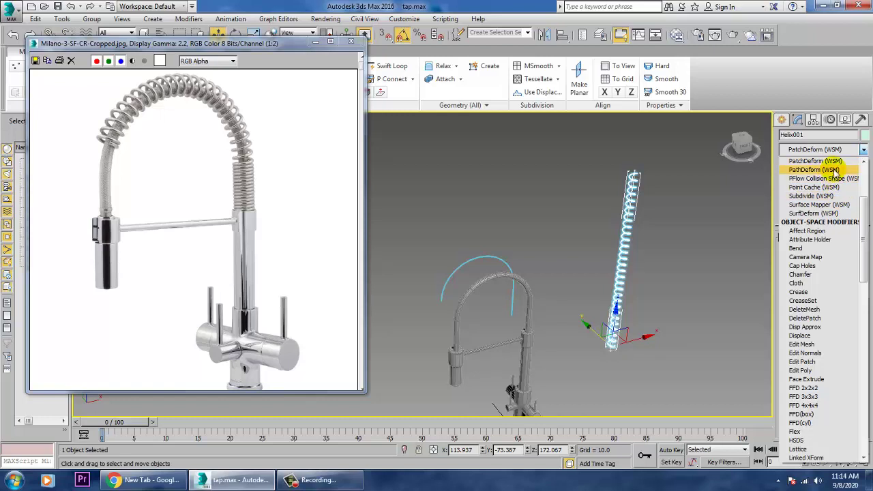
left_click(834, 170)
left_click(821, 267)
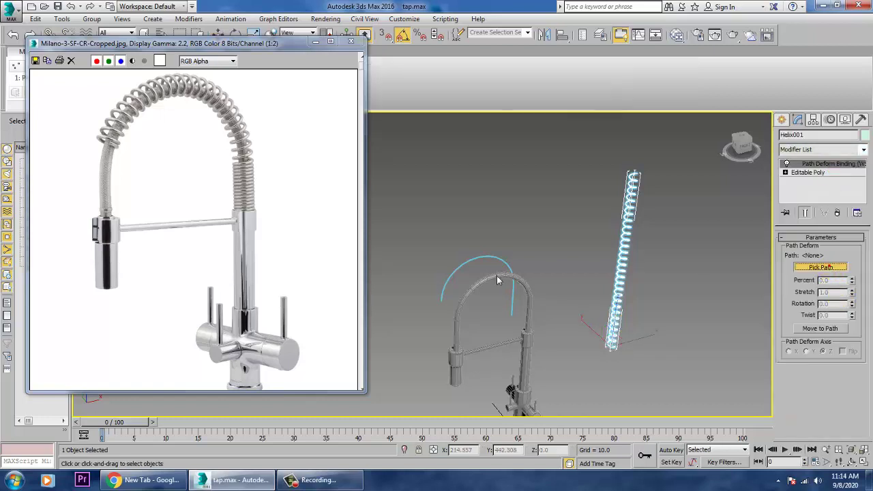
left_click(474, 268)
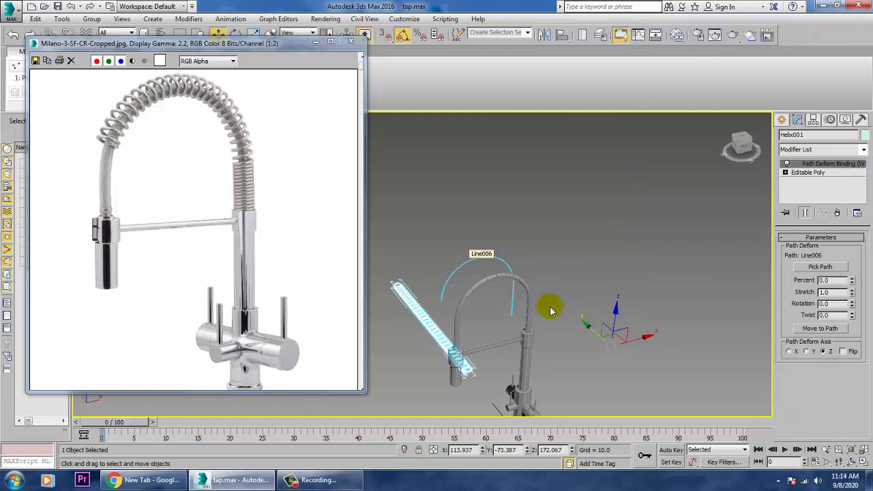
left_click(822, 329)
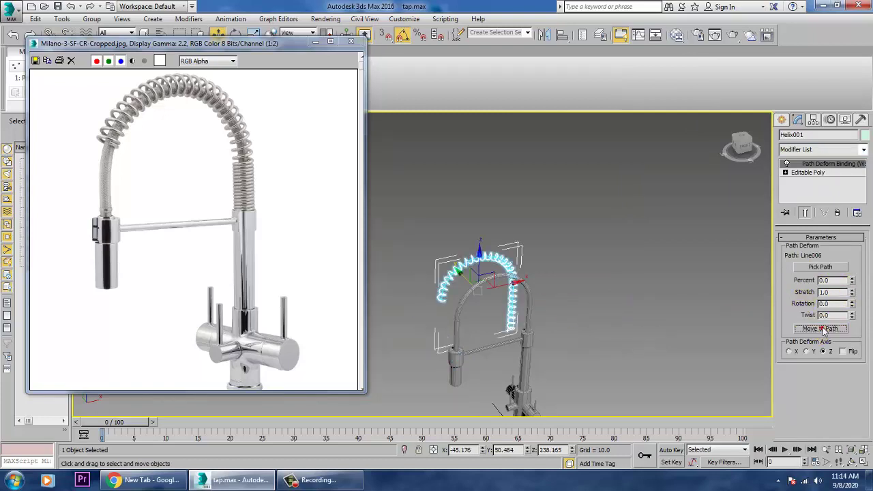
middle_click_drag(635, 313, 604, 291, "alt")
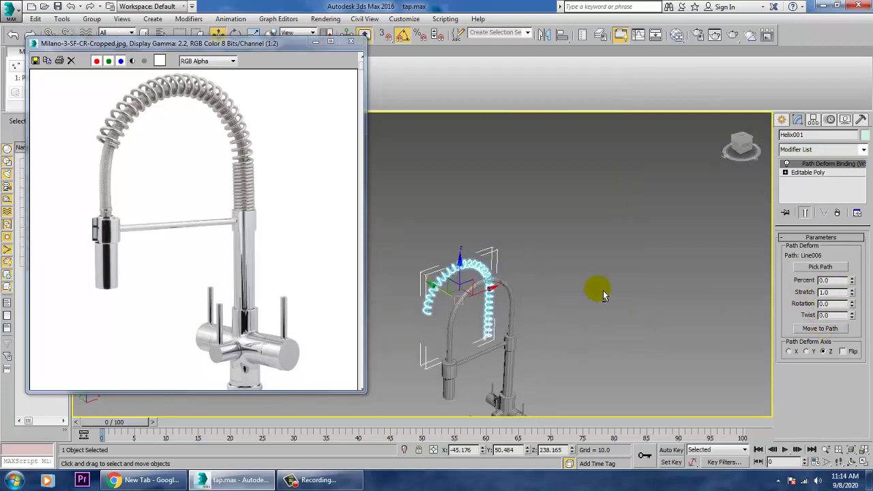
middle_click_drag(545, 312, 614, 292, "alt")
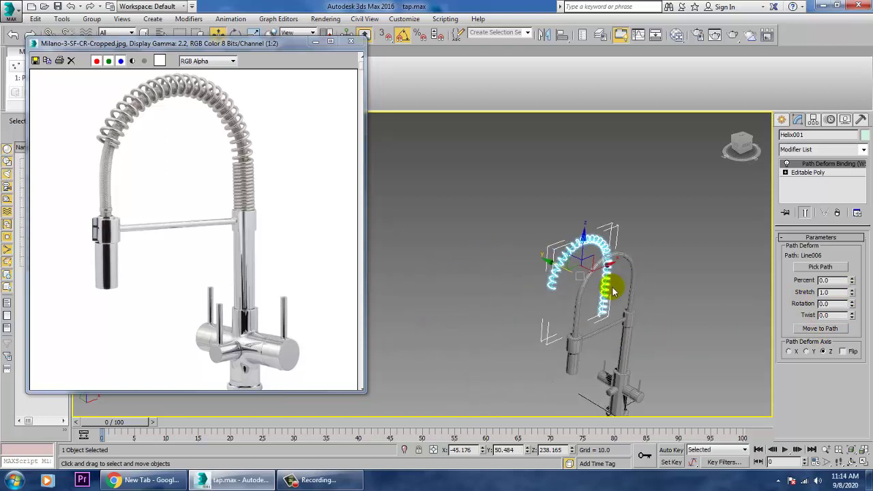
scroll(614, 292, "up", 2)
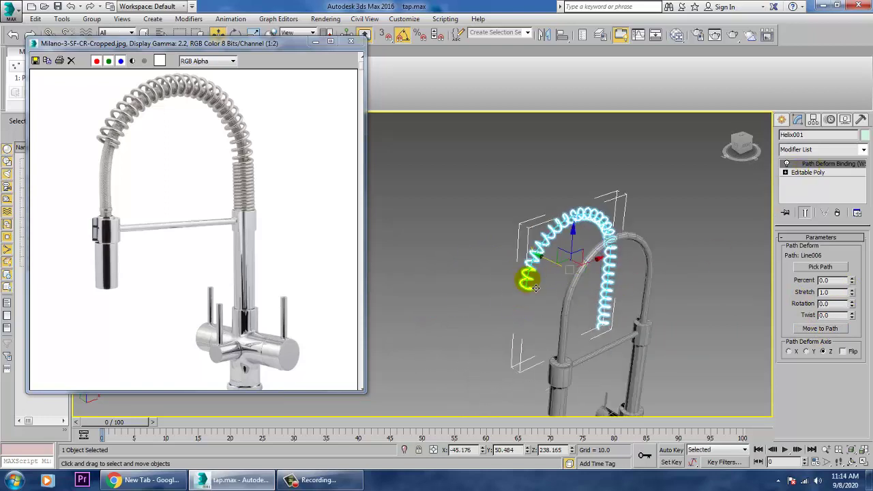
- Select the path line together with the helix and move both onto the tap's arched neck
left_click(575, 284, "ctrl")
left_click_drag(602, 290, 647, 316)
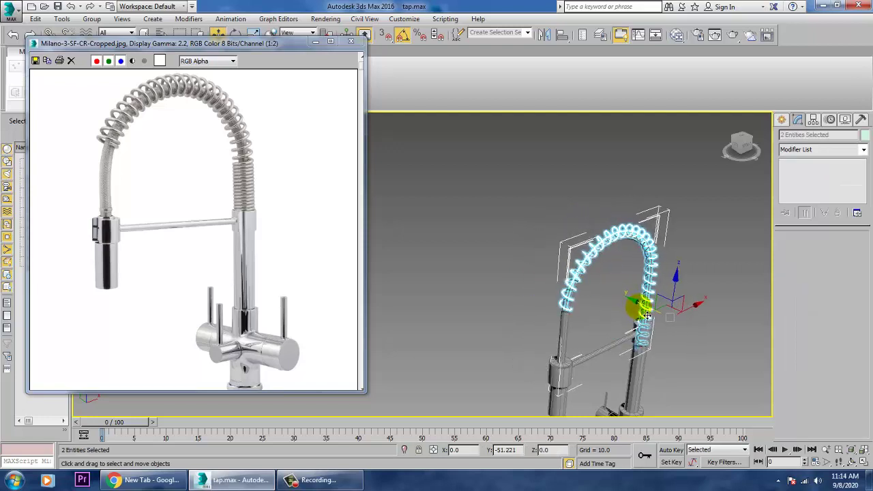
key("z")
middle_click_drag(699, 325, 628, 299)
left_click(693, 262)
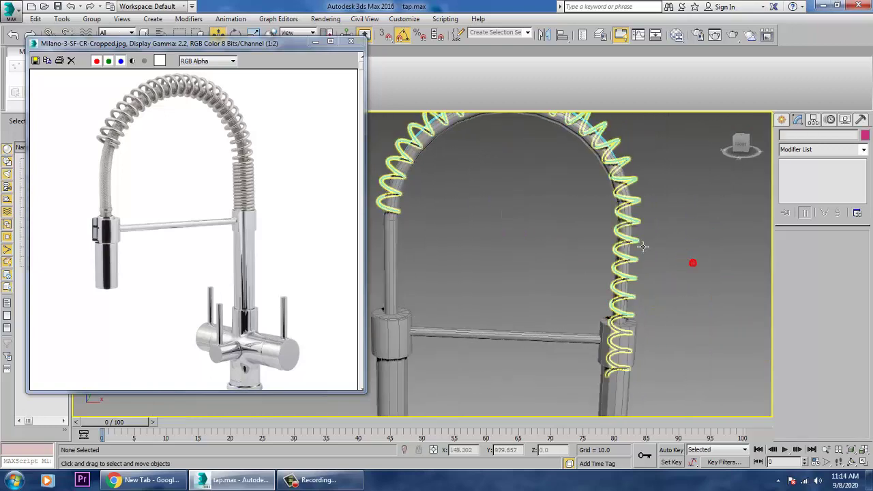
- Reduce the helix's Path Deform stretch to 0.78 so the coil covers less of the neck
left_click(643, 247)
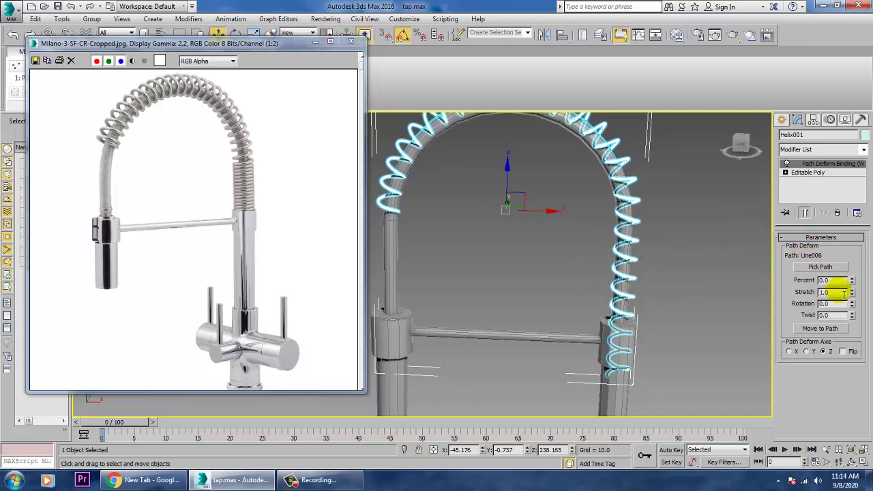
left_click_drag(852, 291, 860, 304)
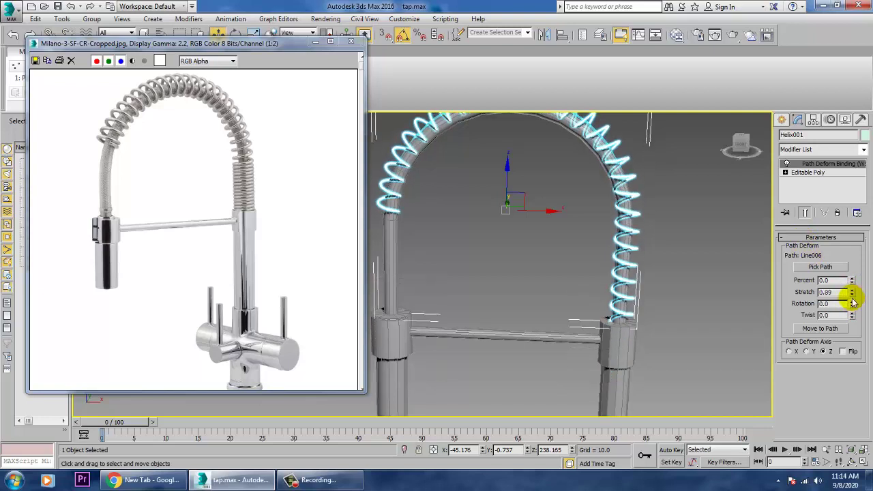
left_click_drag(853, 295, 862, 307)
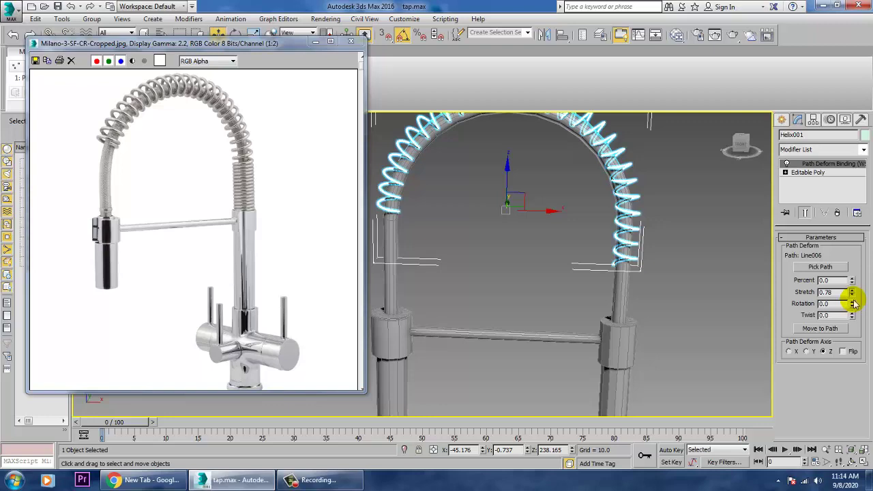
middle_click_drag(507, 198, 584, 262, "alt")
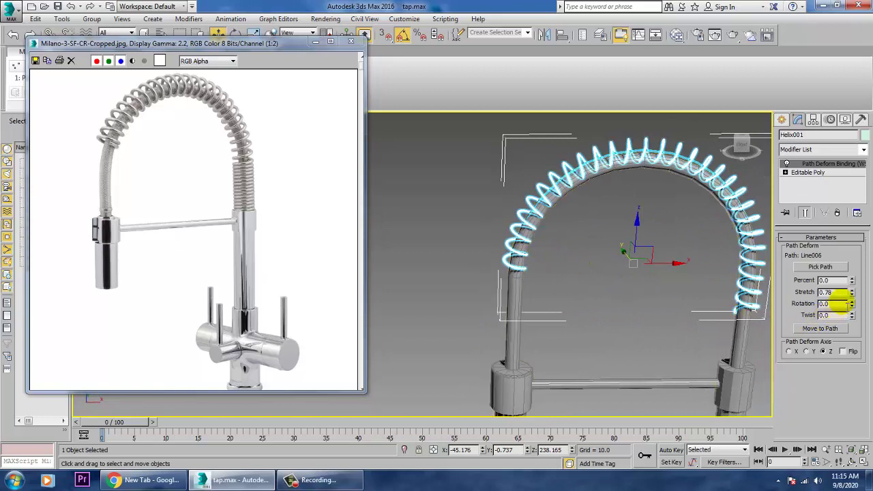
- Set the helix's Path Deform percent to 13 and move the helix down slightly
left_click_drag(853, 282, 859, 274)
mouse_move(608, 247)
middle_mouse_down("alt")
mouse_move(610, 228)
mouse_move(617, 257)
middle_mouse_up("alt")
left_click_drag(635, 286, 635, 289)
- Try to centre the coil on the neck tube by shifting the helix sideways along the Y axis
middle_click_drag(662, 279, 584, 348)
left_click_drag(577, 344, 577, 342)
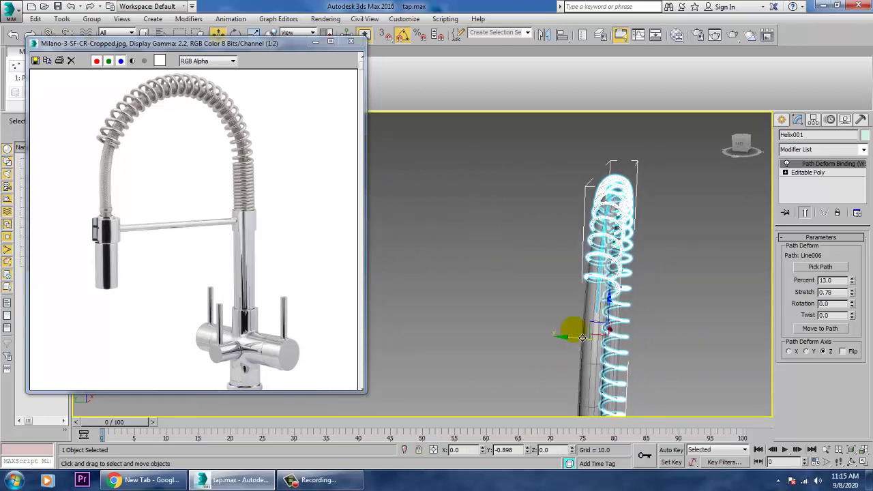
left_click(603, 305)
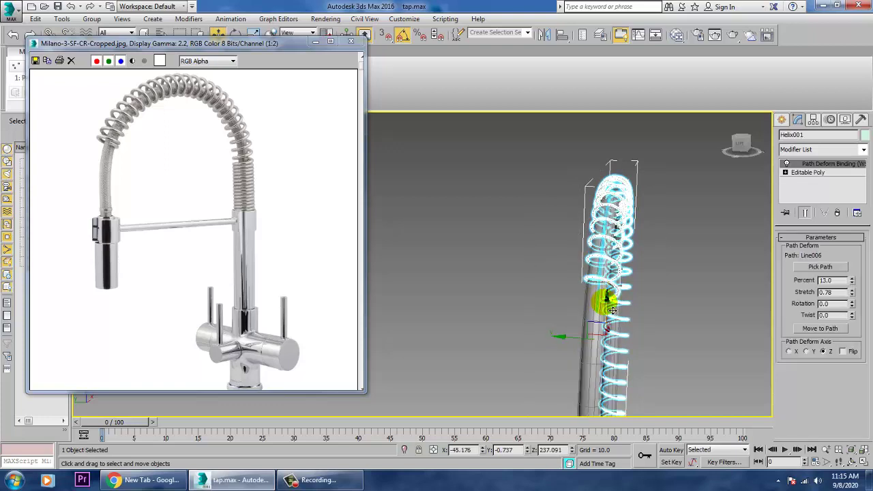
left_click(607, 311, "ctrl")
left_click(603, 312, "ctrl")
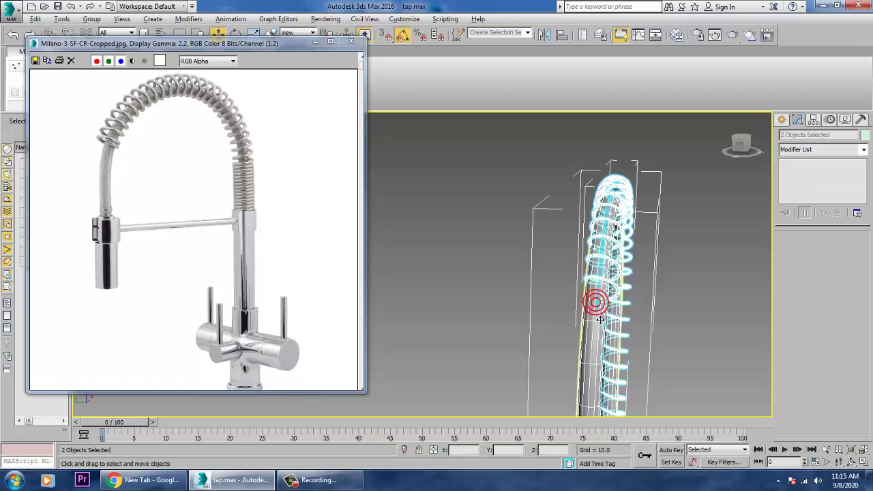
left_click_drag(580, 338, 581, 338)
left_click(683, 277)
- Move the path line and helix together along the Y axis to 1.717, centring the coil on the neck tube
scroll(683, 278, "up", 5)
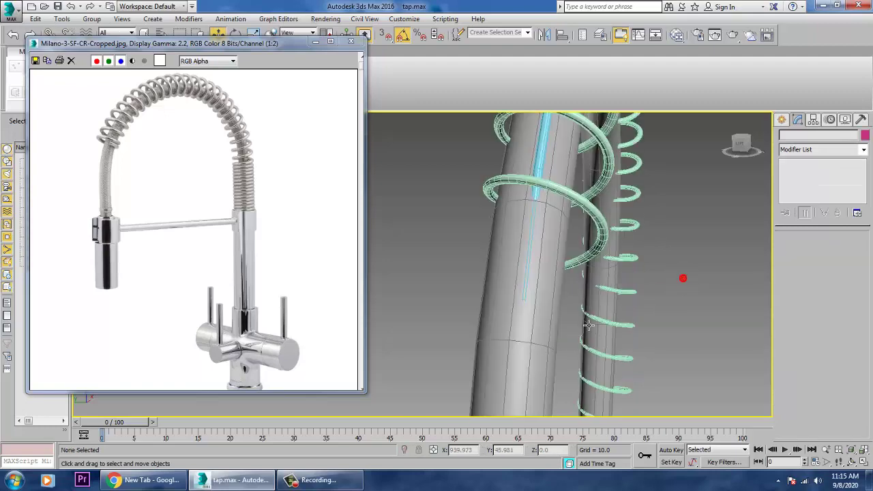
left_click(538, 168)
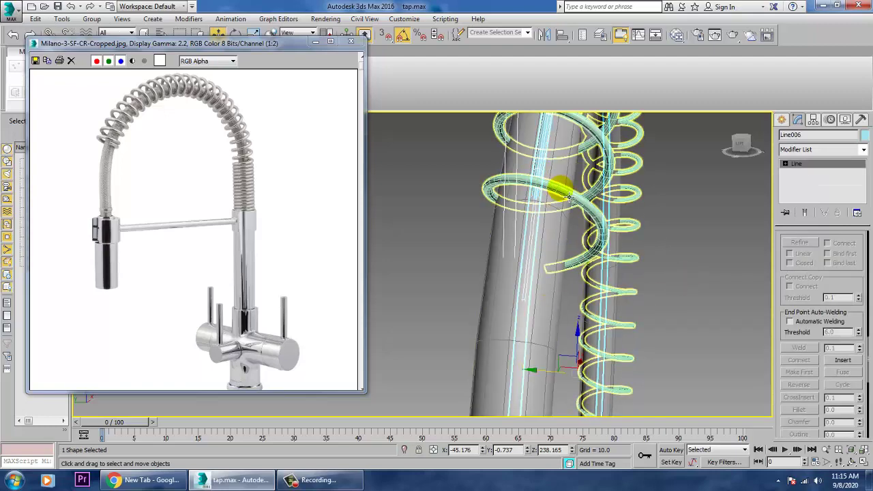
left_click(561, 189, "ctrl")
scroll(540, 234, "down", 6)
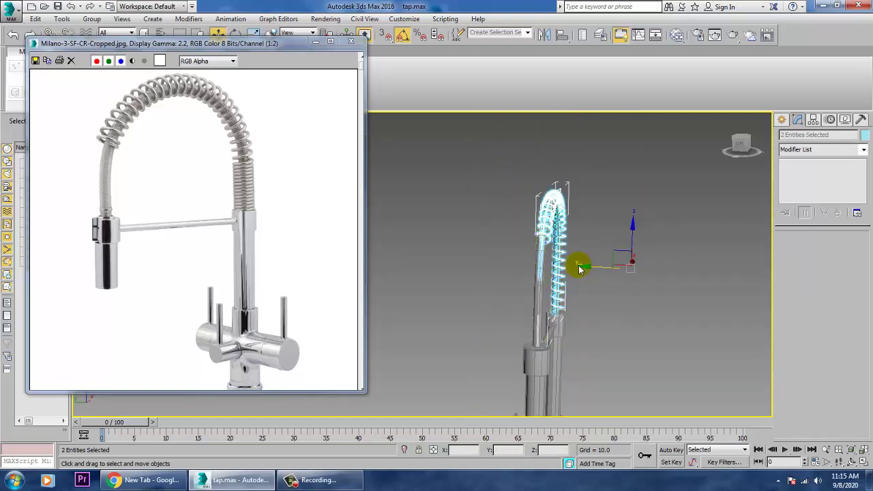
left_click_drag(565, 264, 594, 272)
middle_click_drag(630, 289, 546, 295, "alt")
left_click(534, 244)
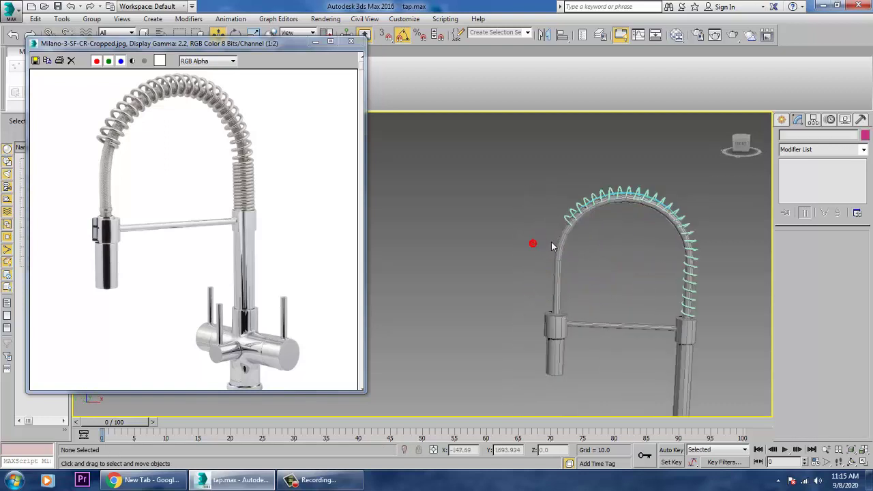
- Lower the path line and helix together by about 4.8 along Z so the coil surrounds the arch
scroll(554, 247, "up", 4)
middle_click_drag(567, 218, 483, 351)
left_click(597, 309)
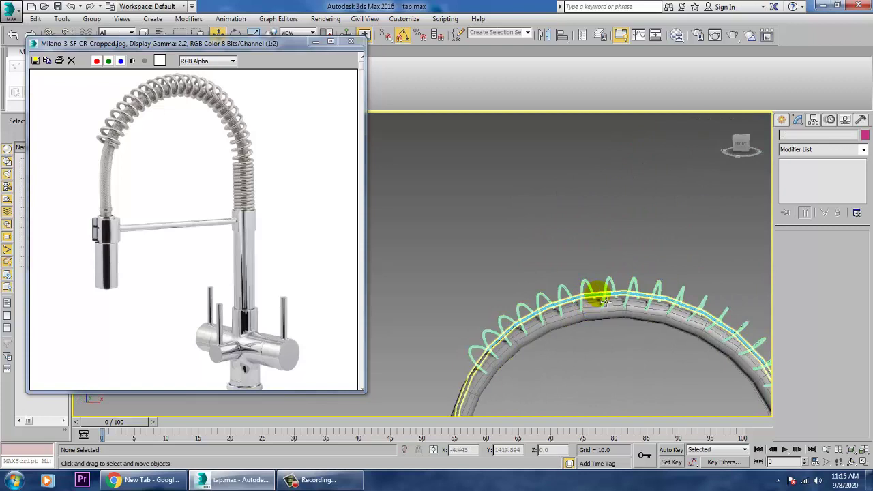
right_click(598, 295)
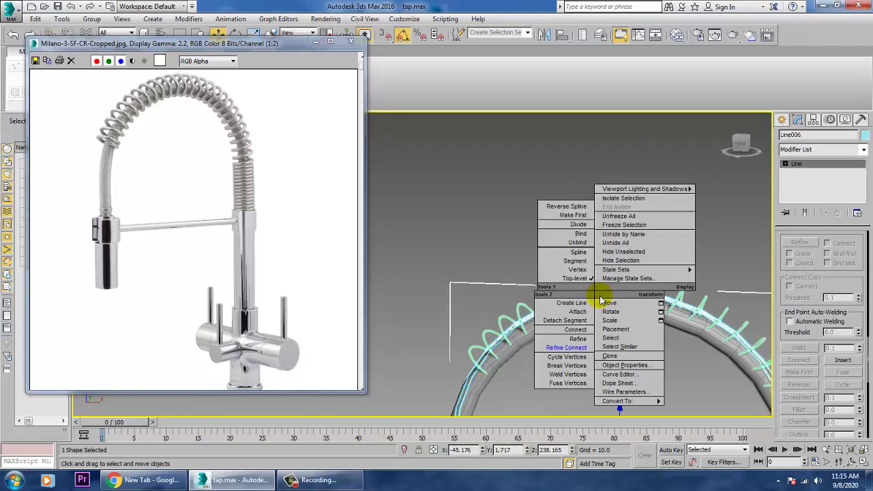
left_click(483, 280)
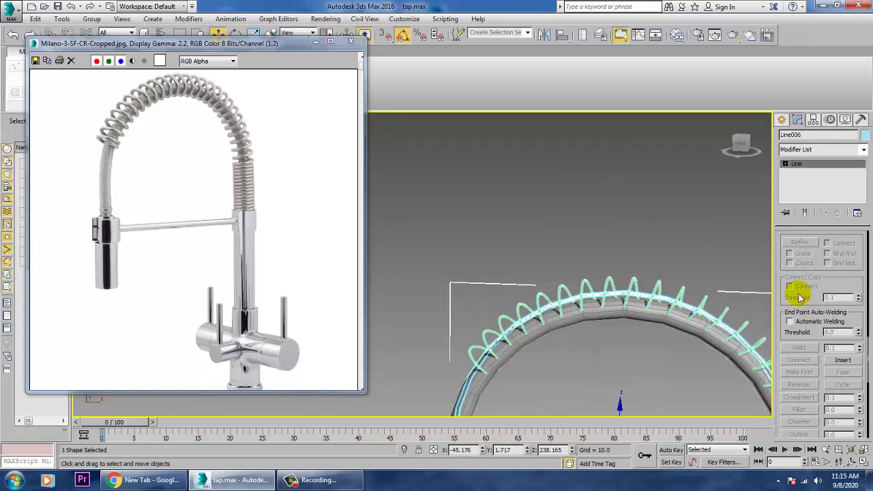
left_click(659, 292, "ctrl")
scroll(656, 297, "down", 3)
middle_click_drag(641, 276, 617, 185)
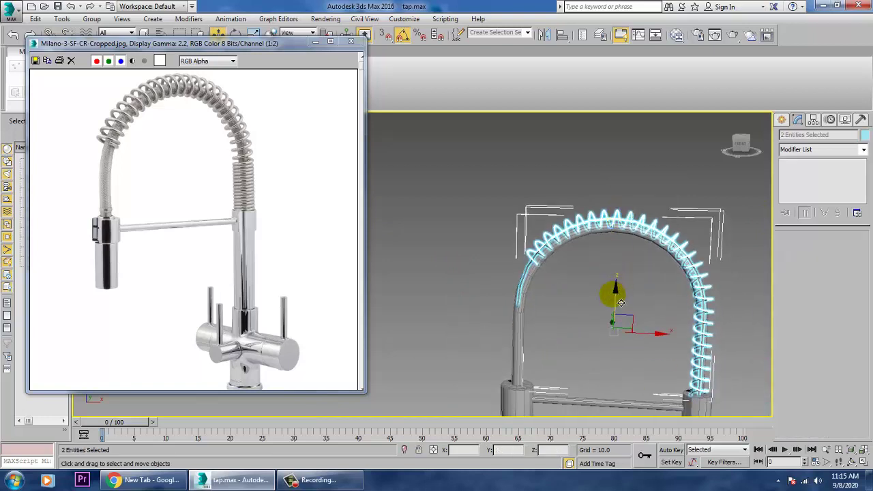
left_click_drag(624, 305, 626, 314)
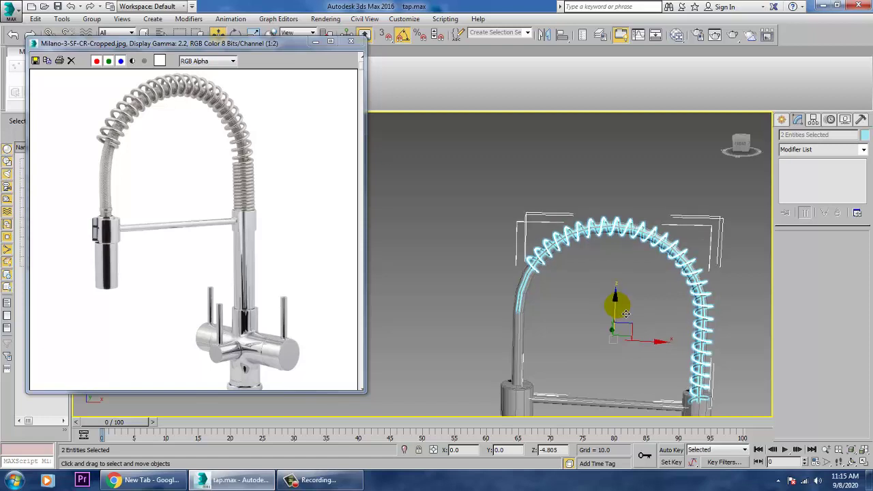
left_click(699, 183)
middle_click_drag(646, 301, 663, 308, "alt")
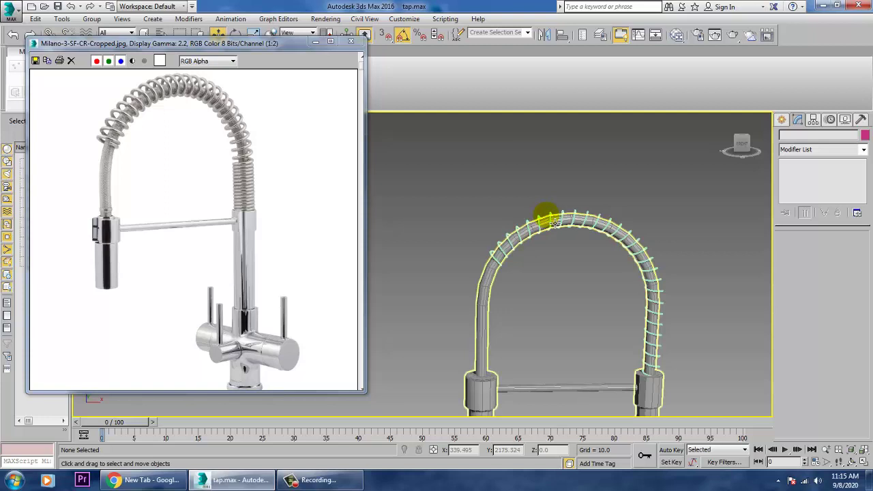
- Try a different Path Deform setting on the helix, and undo the change
left_click(547, 222)
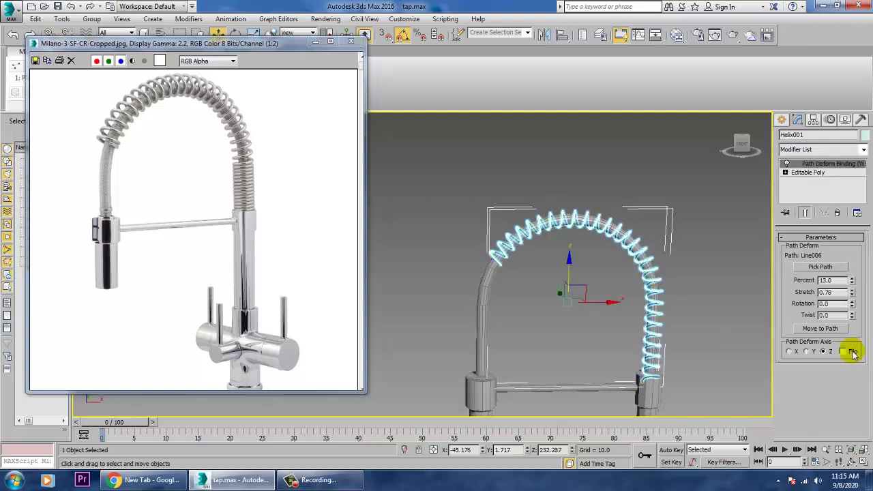
mouse_move(854, 286)
left_mouse_down()
mouse_move(859, 280)
mouse_move(853, 283)
mouse_move(861, 299)
left_mouse_up()
key("ctrl+z")
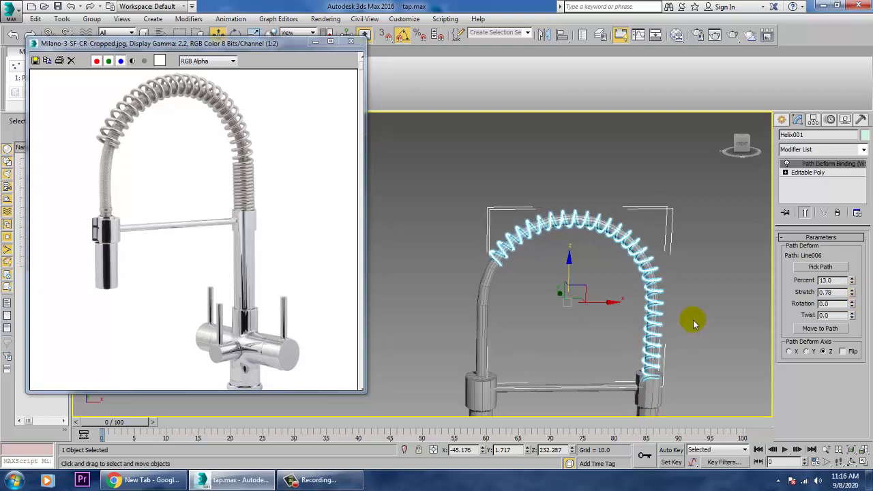
- Select all tap objects and assign them the same grey object colour
left_click(593, 176)
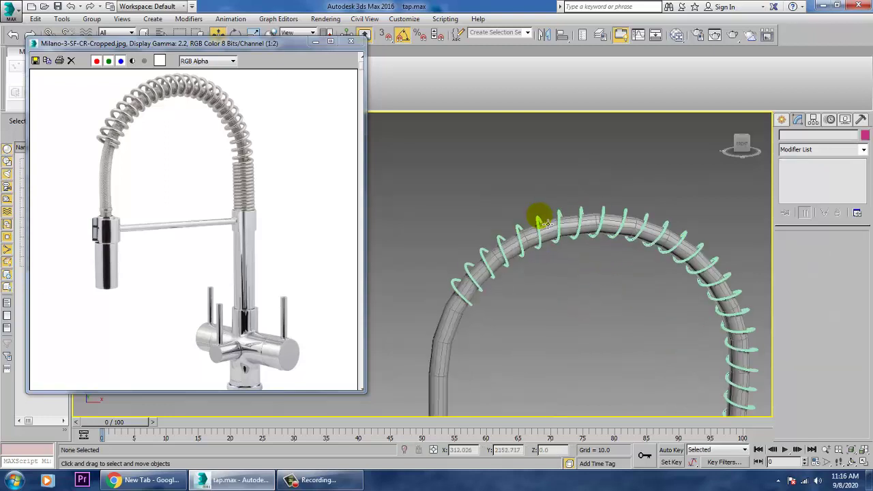
scroll(546, 229, "down", 5)
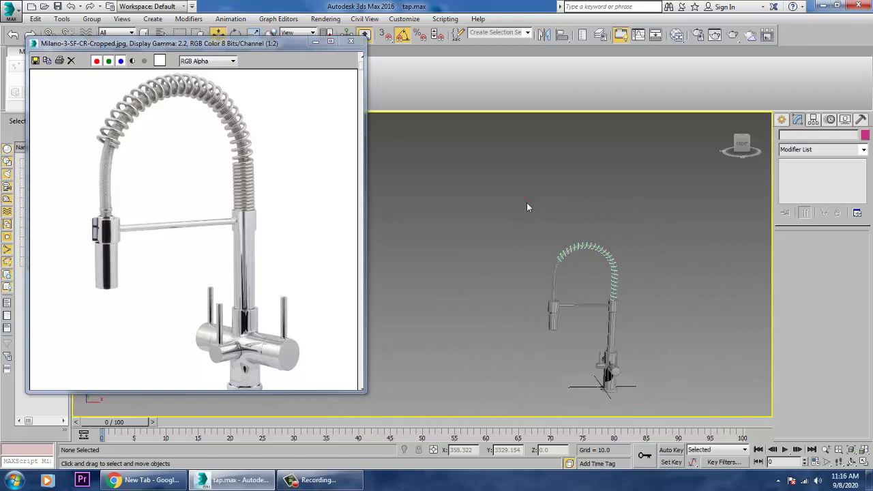
key("ctrl+a")
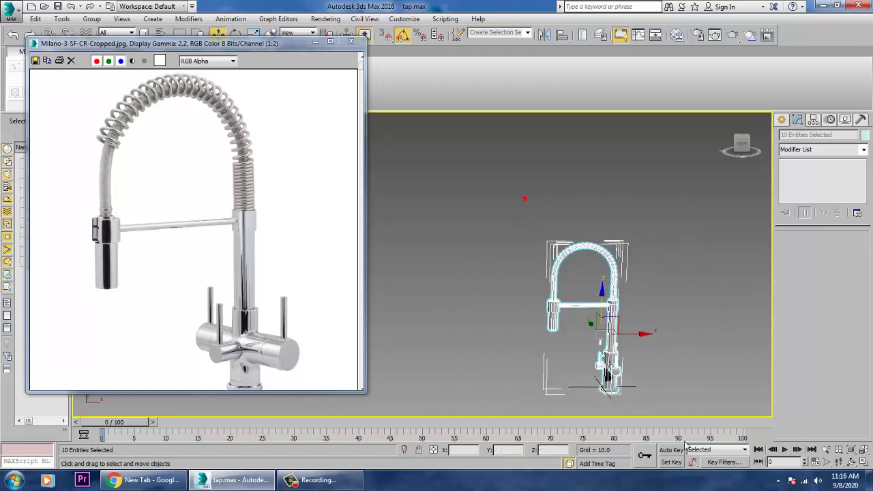
left_click(865, 135)
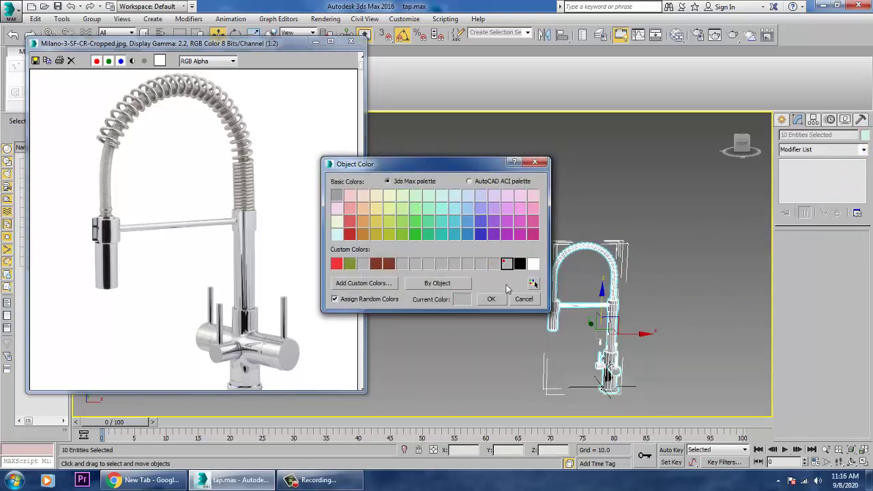
left_click(492, 300)
left_click(600, 260)
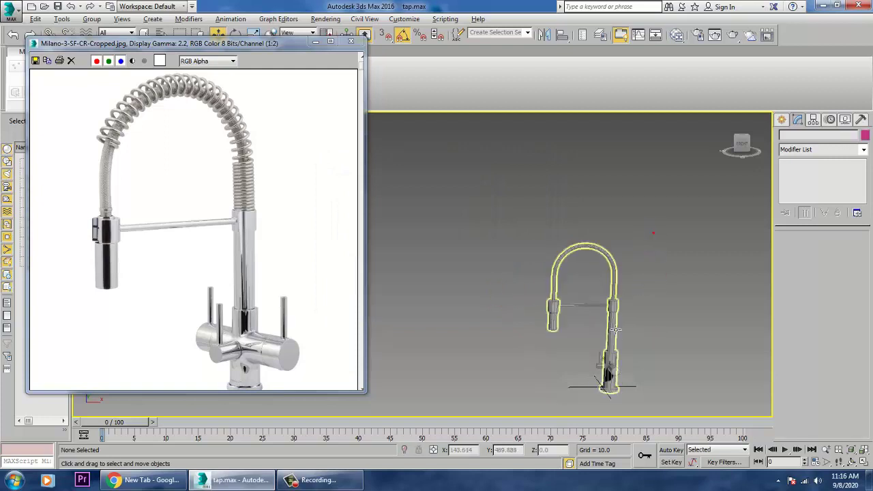
- Create a large ground plane under the tap, about 686 long and 826 wide
scroll(599, 331, "up", 5)
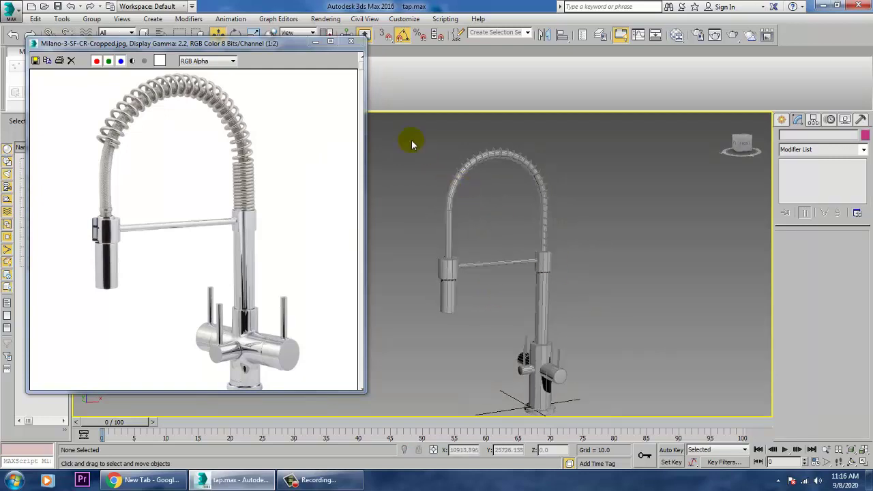
left_click_drag(635, 456, 595, 350)
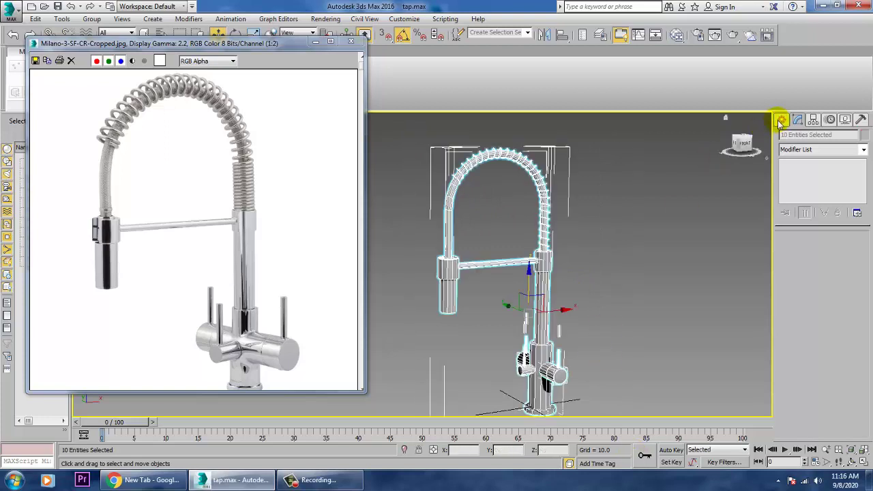
left_click(781, 121)
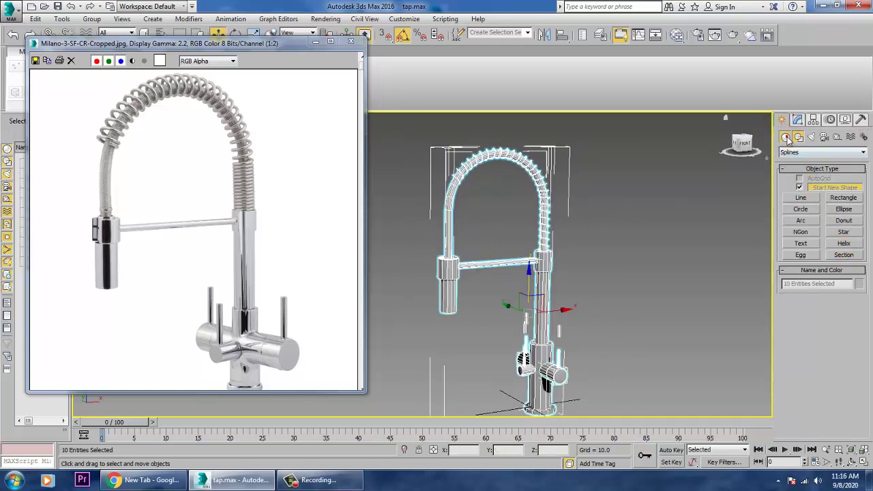
left_click(786, 137)
left_click(834, 236)
middle_click_drag(679, 329, 679, 296)
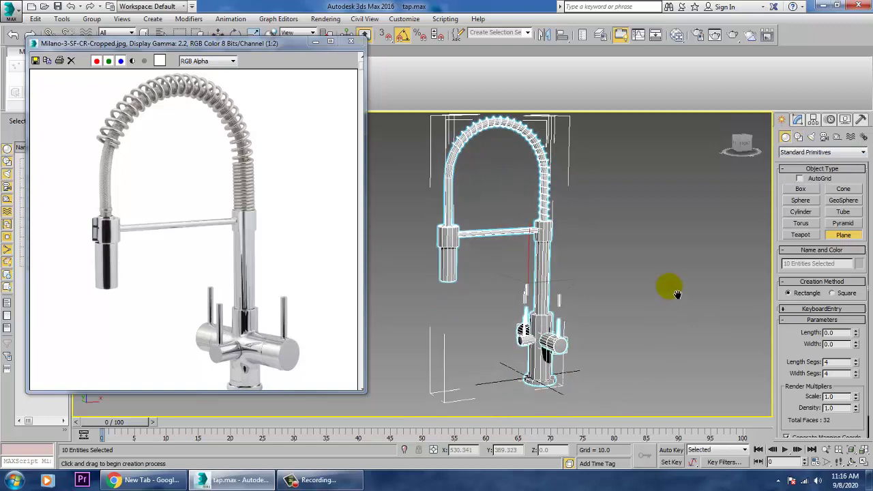
left_click_drag(640, 279, 341, 486)
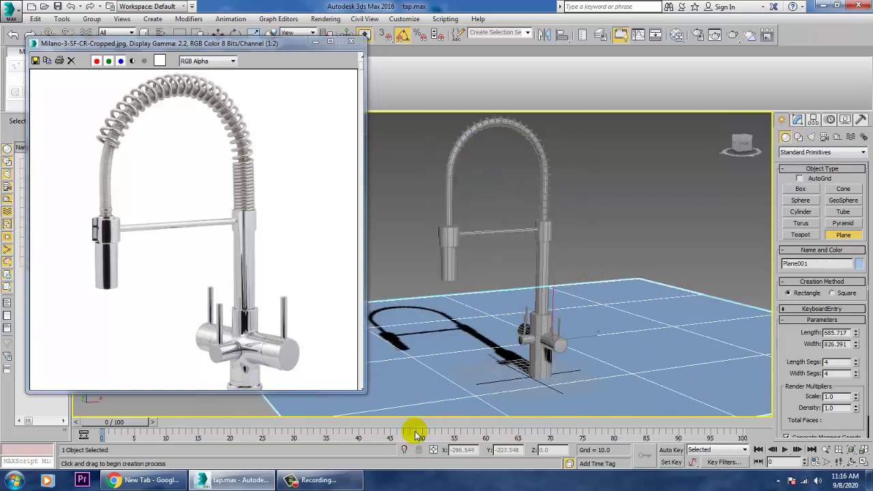
right_click(549, 324)
- Select the tap parts without the ground plane and raise them slightly so the base flange sits on the plane
scroll(579, 317, "up", 5)
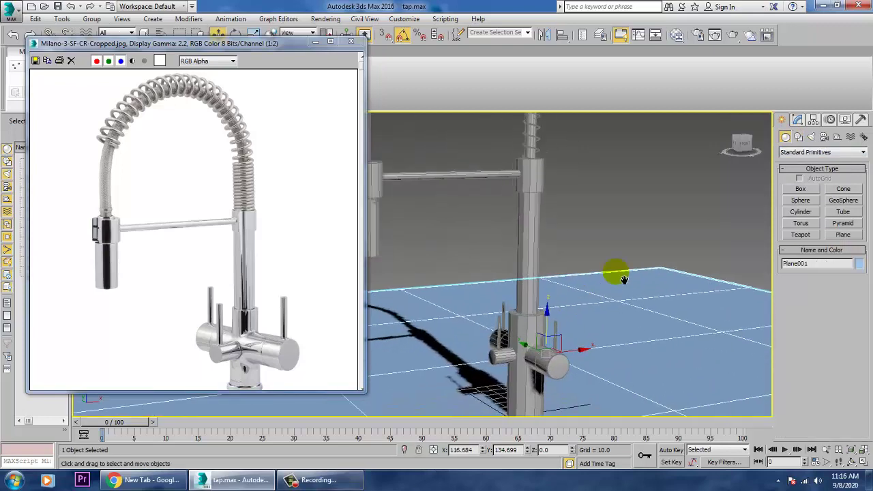
scroll(555, 283, "down", 5)
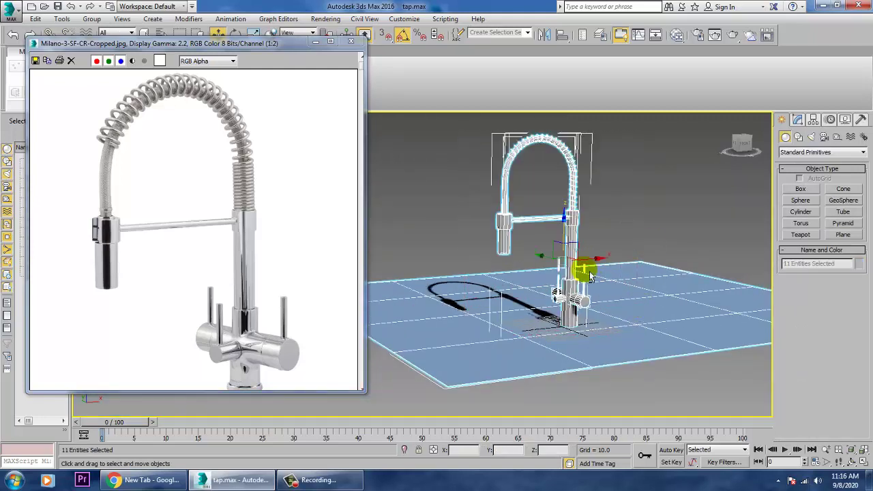
left_click(574, 276)
left_click_drag(572, 237, 569, 237)
left_click(621, 220)
scroll(600, 229, "up", 5)
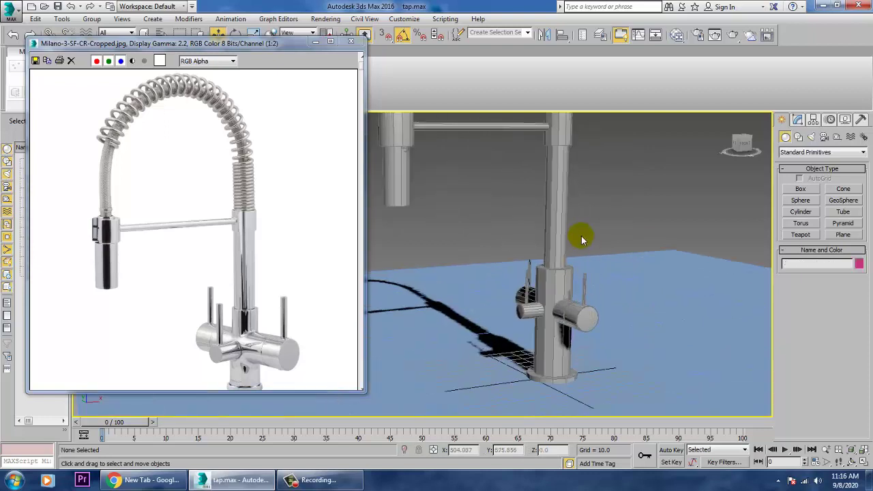
scroll(580, 292, "down", 6)
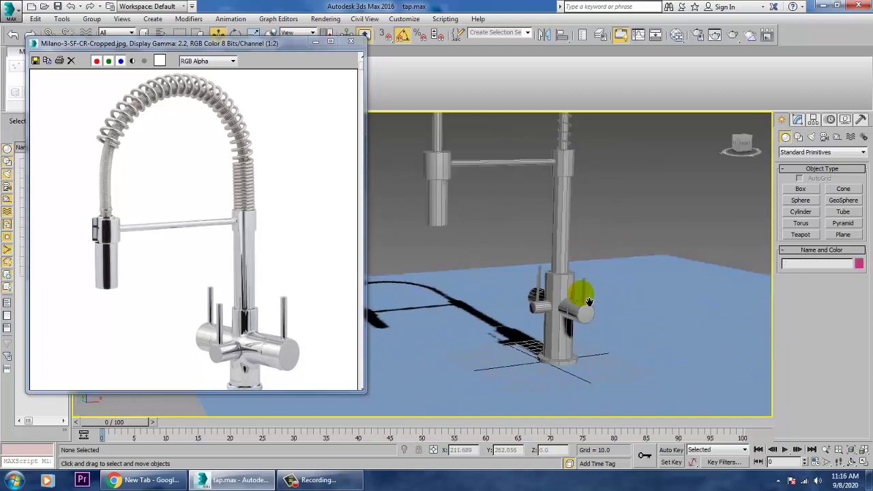
- Scale the two large side valve cylinders together with their lever rods uniformly to 115%
middle_click_drag(631, 304, 624, 327)
scroll(594, 341, "up", 4)
left_click(593, 318)
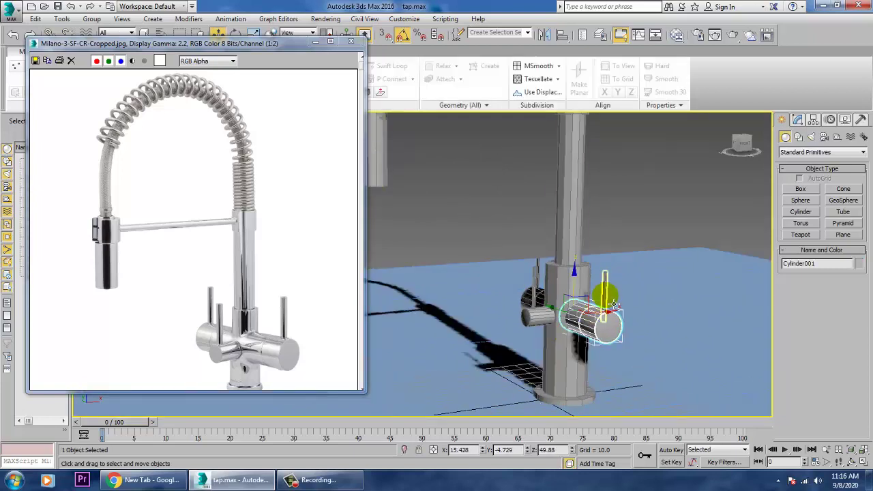
left_click_drag(614, 300, 592, 291)
key("r")
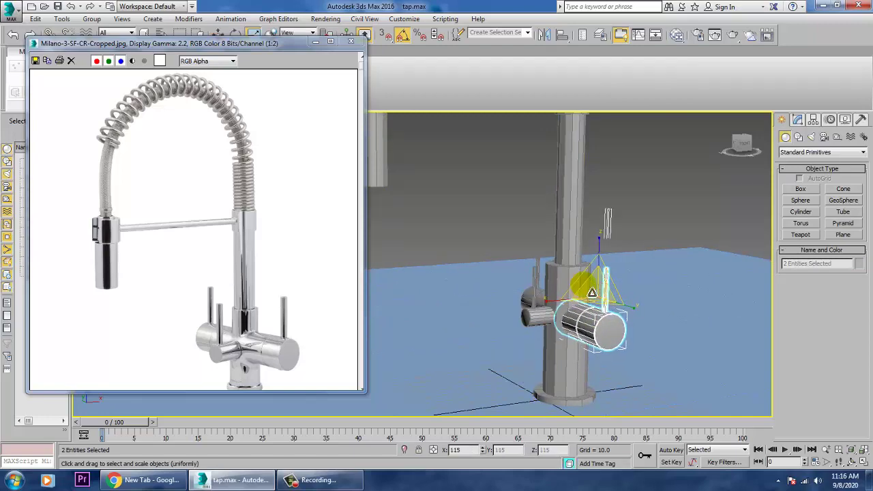
middle_click_drag(584, 330, 634, 345, "alt")
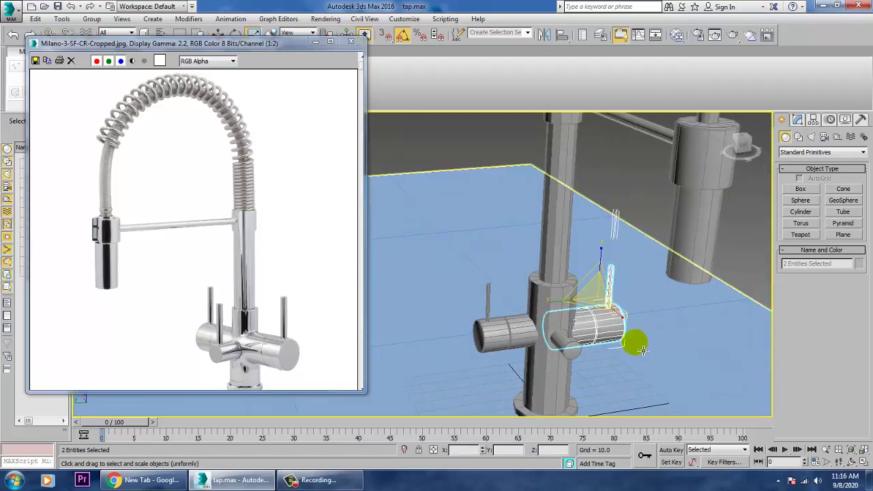
left_click(497, 304)
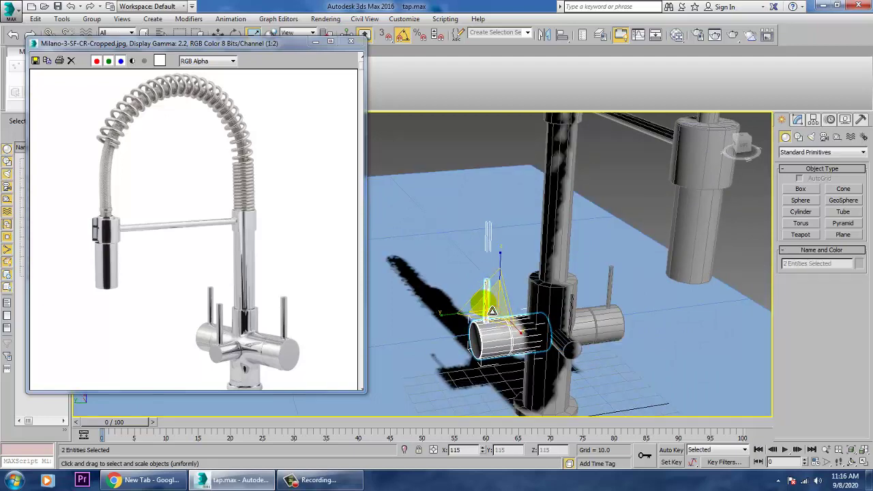
middle_click_drag(487, 306, 515, 338, "alt")
- Scale the small front valve cylinder and its lever rod uniformly to about 111%, and deselect them
left_click(515, 339)
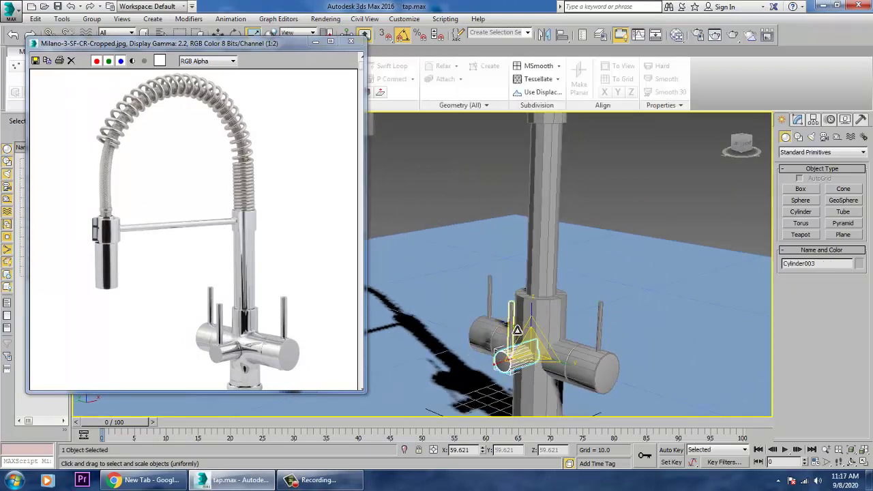
left_click(513, 328, "ctrl")
left_click_drag(522, 338, 516, 331)
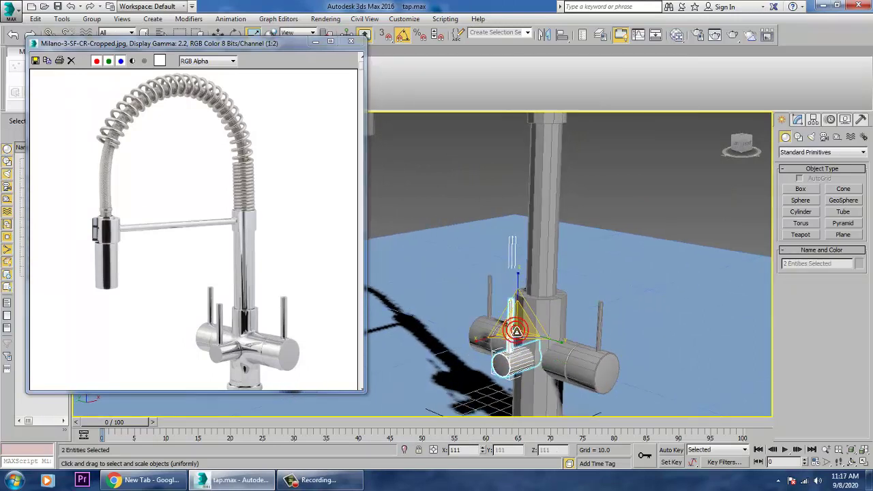
key("w")
scroll(672, 307, "down", 2)
left_click(661, 227)
scroll(643, 290, "down", 5)
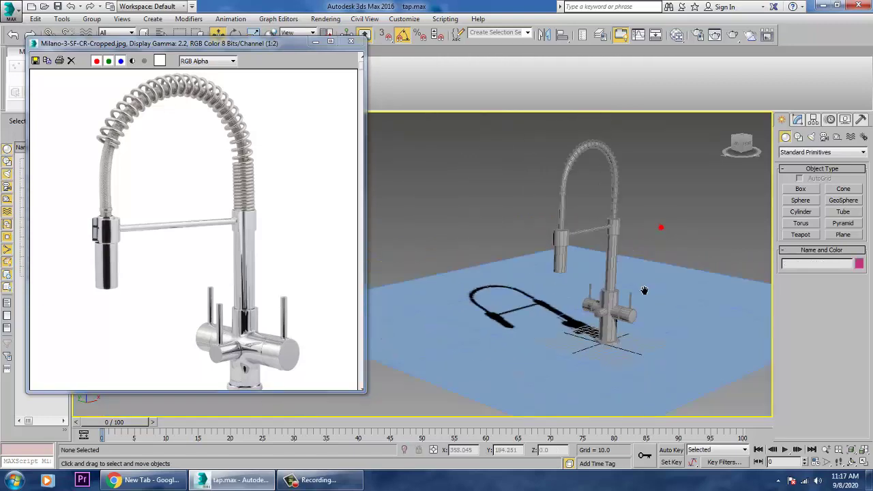
- Select all tap parts without the ground plane and open the render setup
left_click_drag(590, 198, 734, 432)
left_click_drag(741, 347, 703, 253, "alt")
scroll(690, 295, "up", 5)
middle_click_drag(692, 297, 655, 275)
scroll(641, 292, "down", 1)
left_click(322, 19)
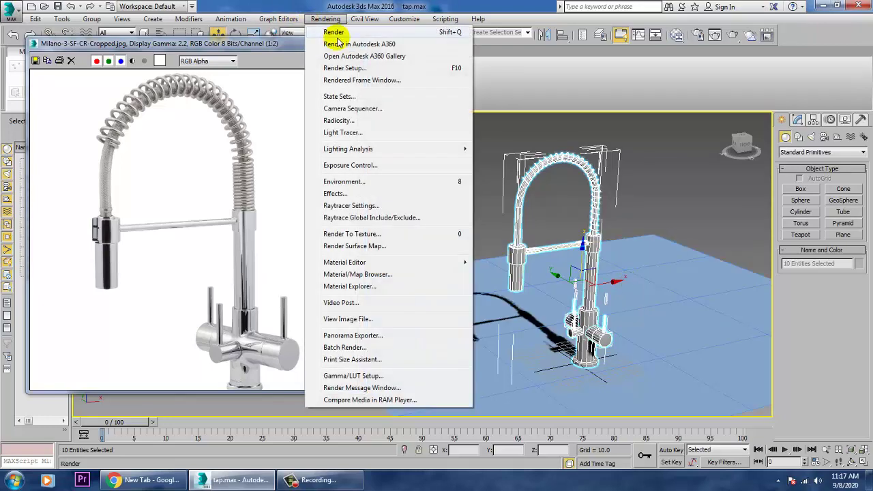
left_click(347, 68)
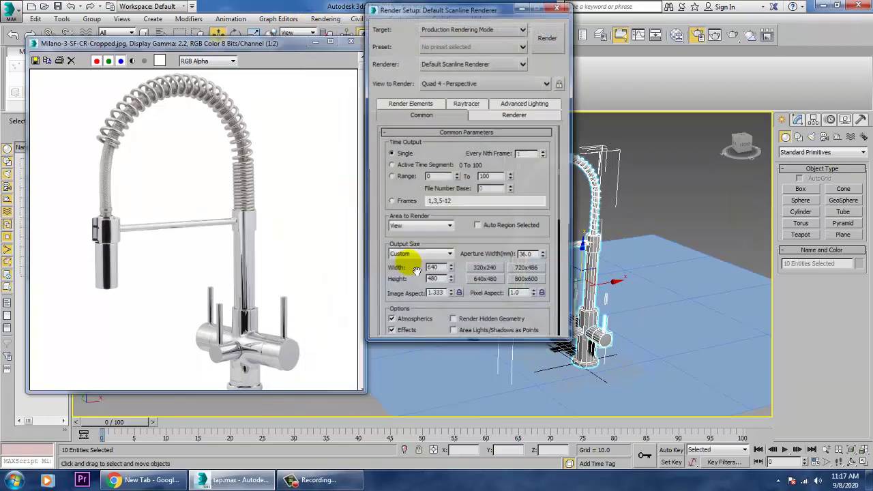
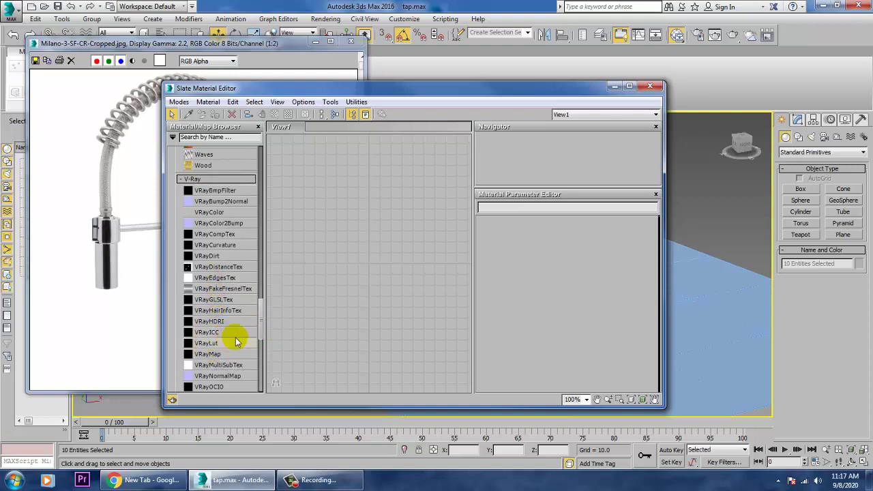
- Add a VRayMtl to the material graph and enlarge its preview with its parameters open
left_click_drag(262, 320, 263, 214)
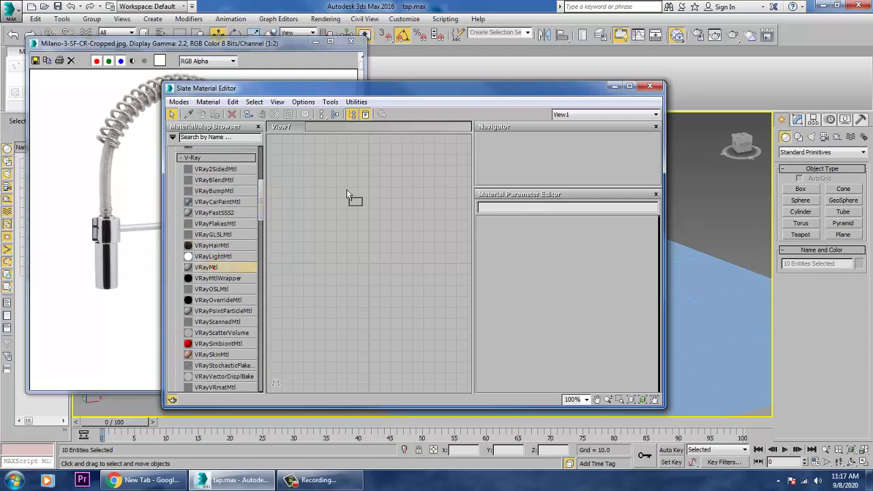
left_click_drag(346, 191, 346, 193)
double_click(310, 188)
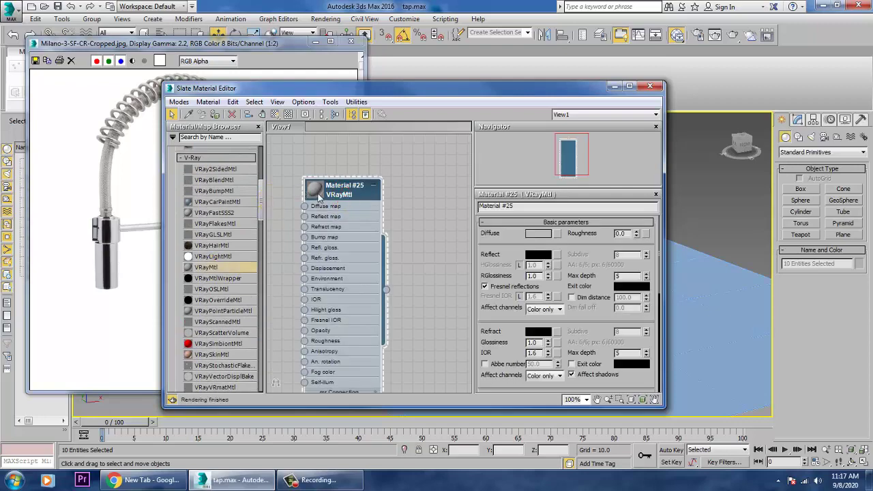
- Set the VRayMtl's reflection and diffuse colours to near-white
left_click(539, 255)
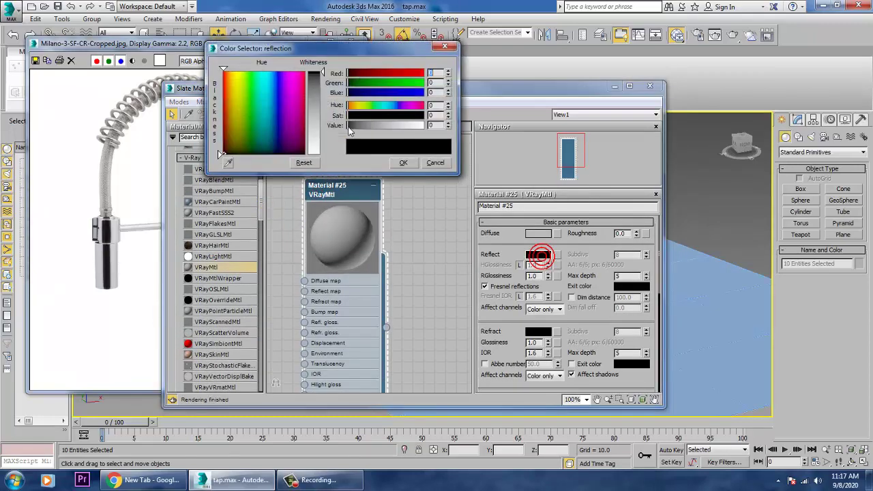
left_click(317, 106)
left_click(404, 163)
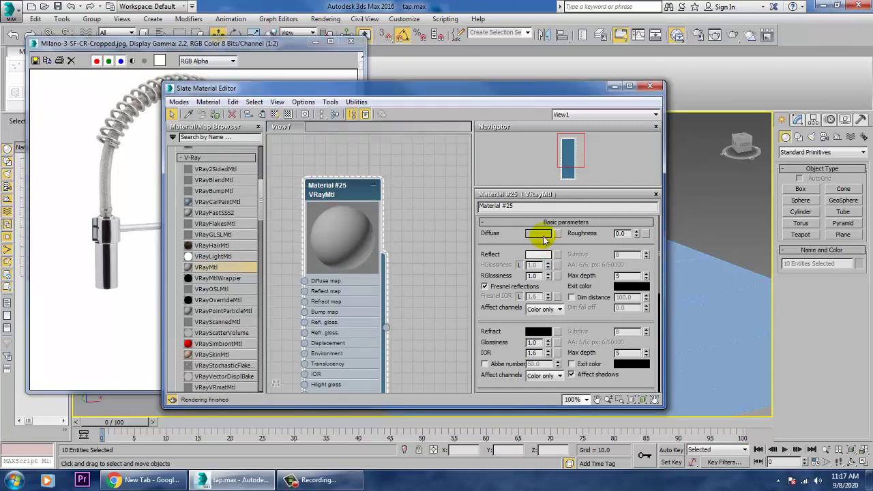
left_click(544, 239)
left_click(317, 114)
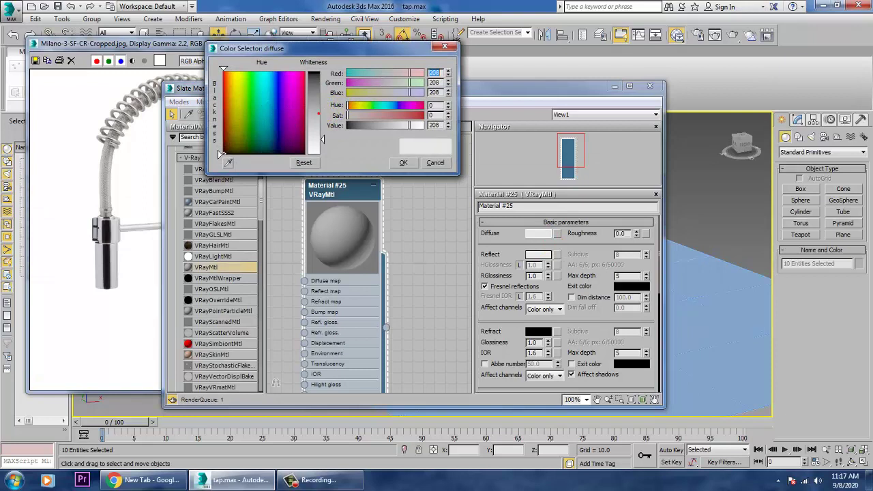
left_click(403, 162)
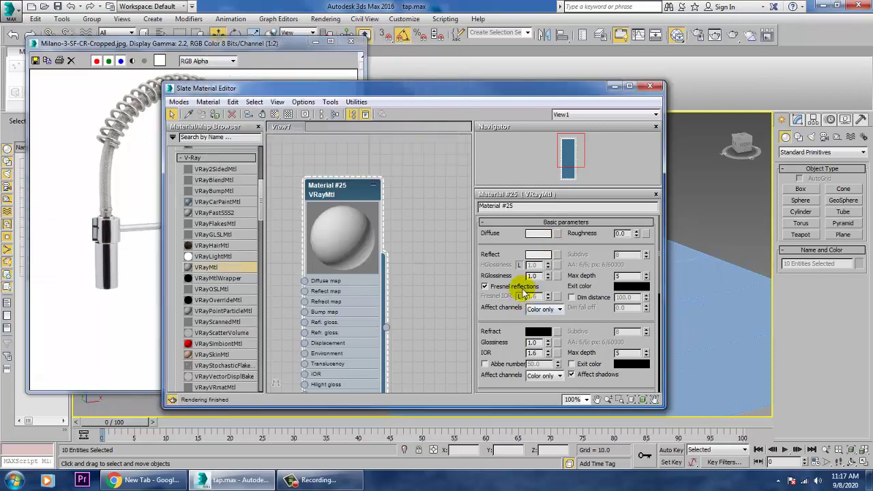
- Set the material's Fresnel IOR to 0.5, turn off Fresnel reflections, and set RGlossiness to 0.69 and HGlossiness to 0.68
left_click_drag(548, 298, 551, 307)
left_click(494, 291)
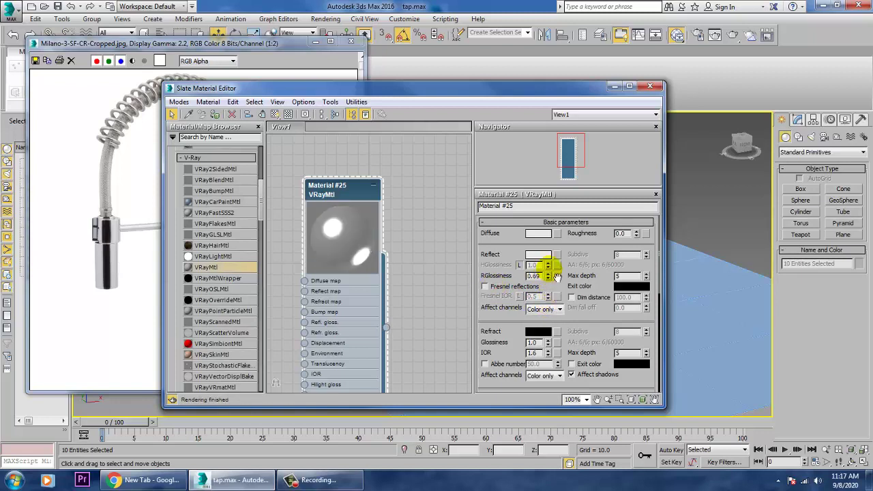
double_click(533, 275)
left_click_drag(548, 267, 560, 293)
- Assign the VRayMtl to the selected tap parts, show it in the viewport, and minimise the material editor
left_click(215, 115)
left_click(275, 114)
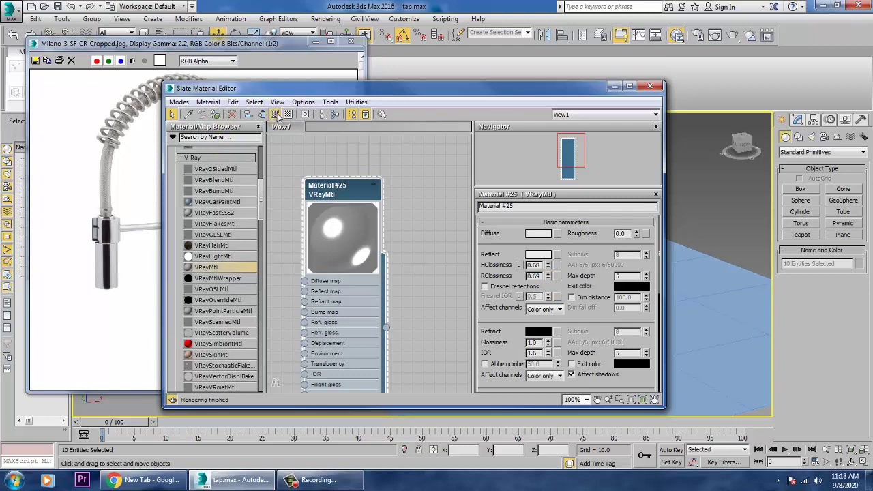
left_click(614, 87)
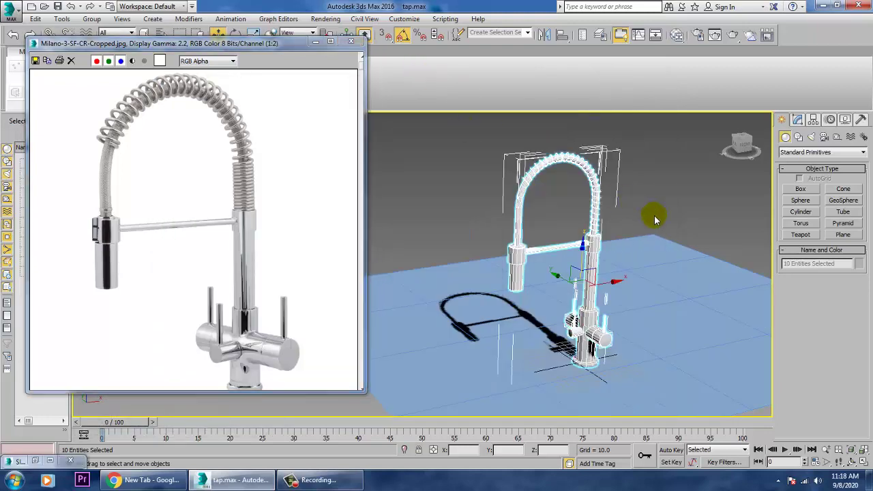
- Render the perspective view to check the chrome material, and close the frame buffer
left_click(326, 19)
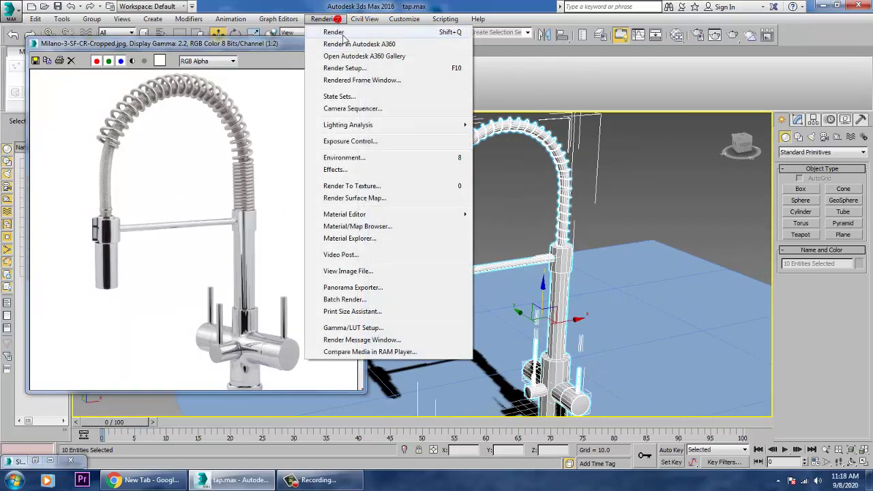
left_click(338, 31)
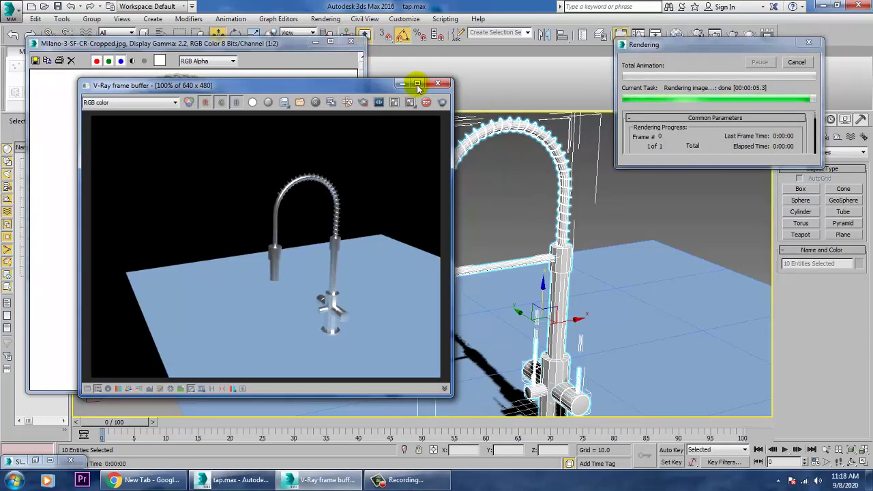
left_click(439, 84)
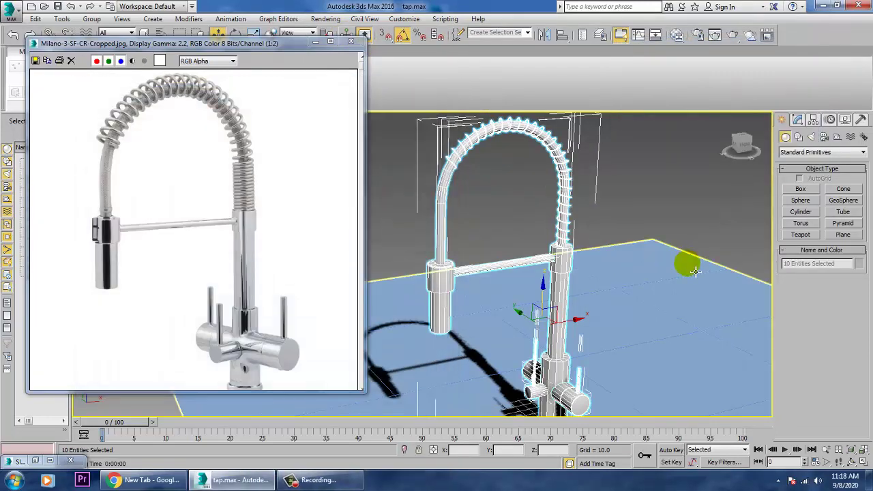
- Enable the V-Ray GI environment and reflection/refraction environment overrides, and check them with a test render
left_click(338, 20)
left_click(363, 67)
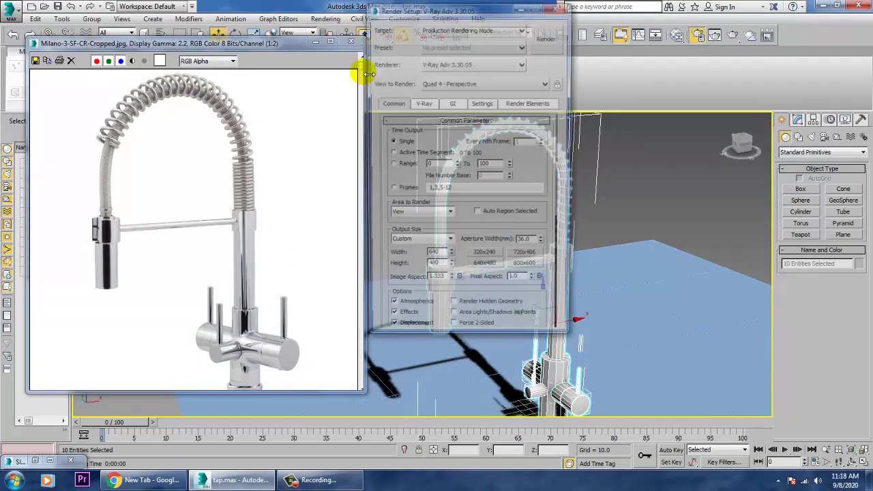
left_click(424, 104)
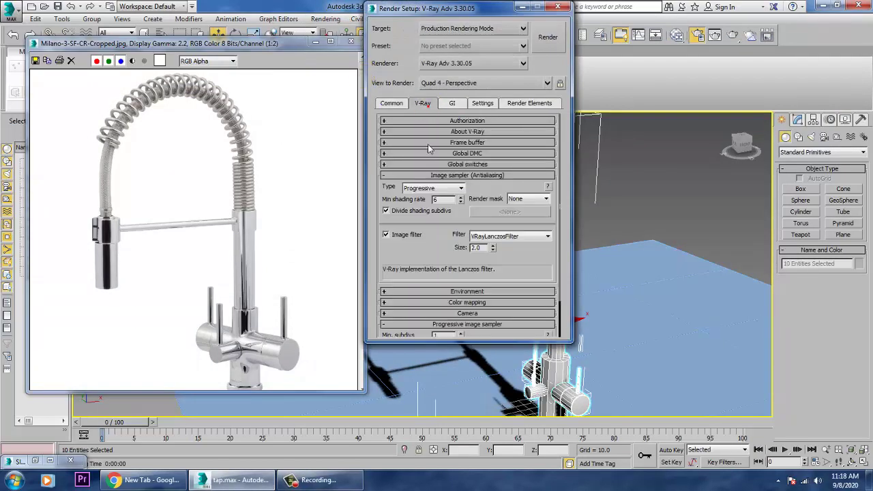
left_click(449, 291)
left_click(387, 221)
left_click(548, 38)
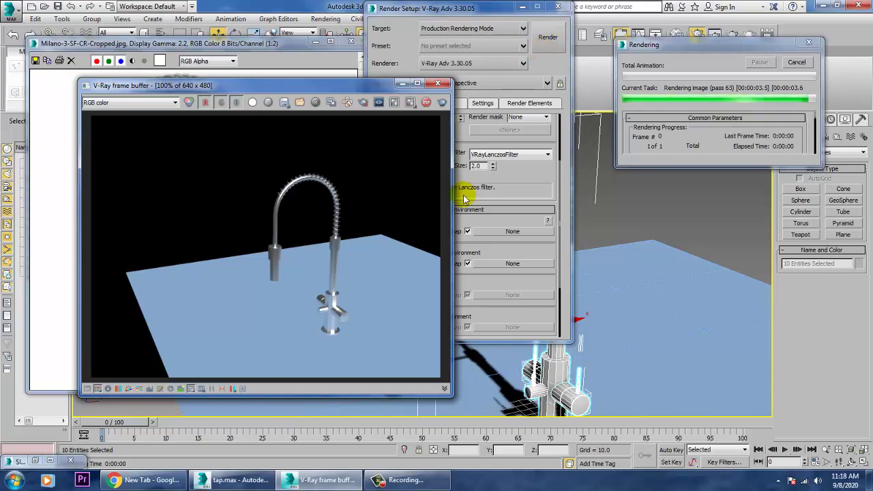
left_click(439, 84)
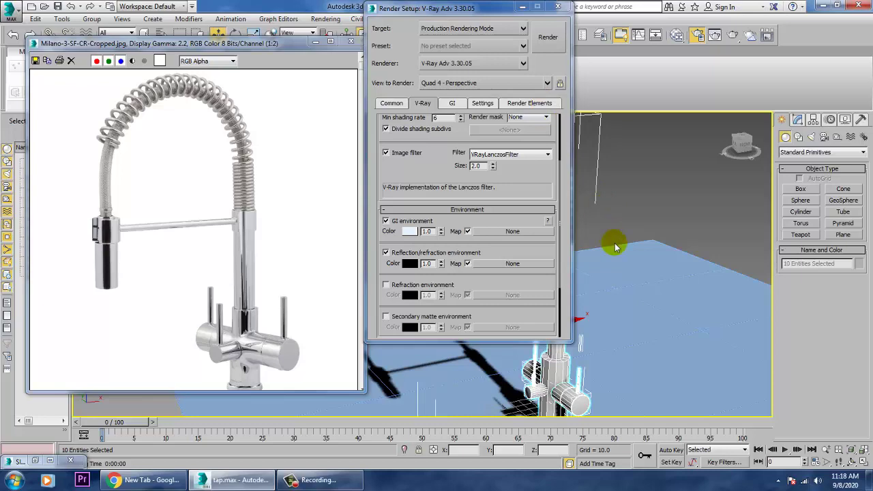
- Set the environment background colour to a light blue of about RGB 127, 171, 225
key("8")
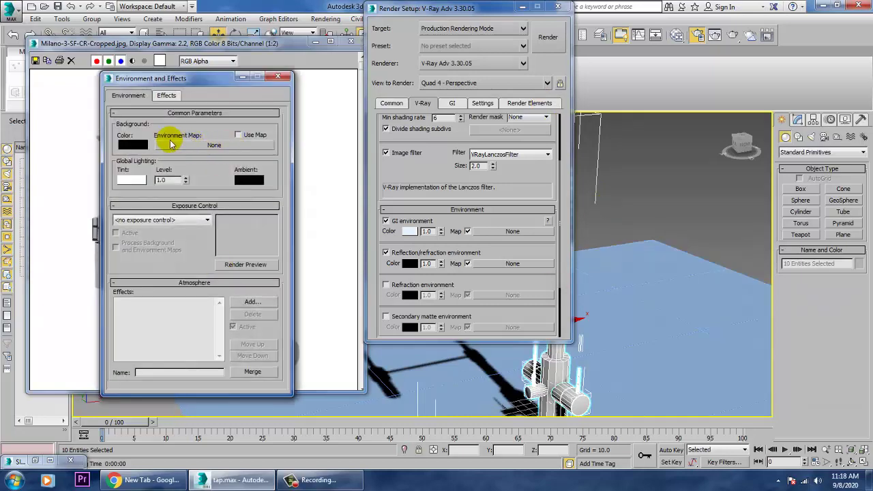
left_click(137, 148)
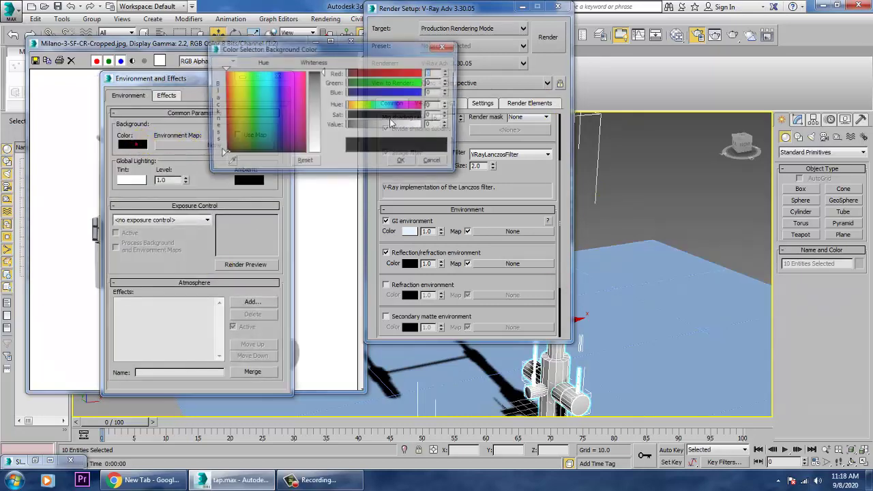
left_click_drag(318, 107, 321, 152)
left_click_drag(253, 119, 271, 91)
left_click(318, 103)
left_click(404, 162)
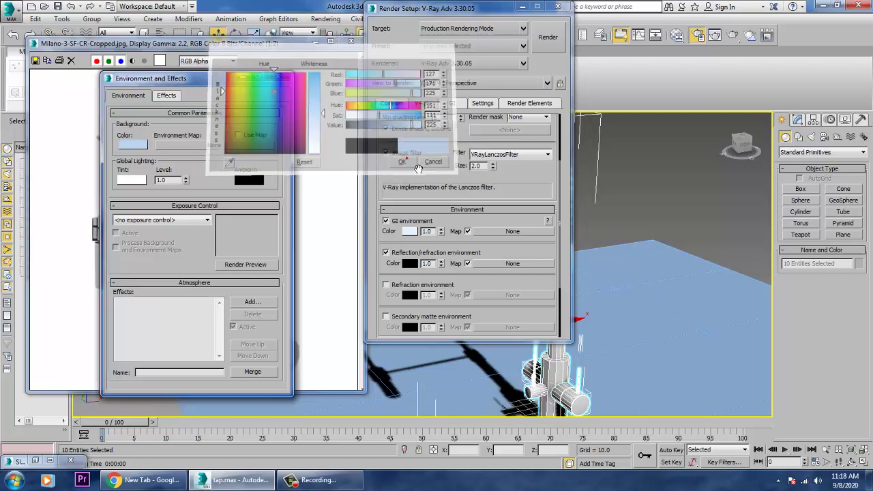
- Render the perspective view twice to check the tap against the new background, closing the render setup in between
left_click(548, 43)
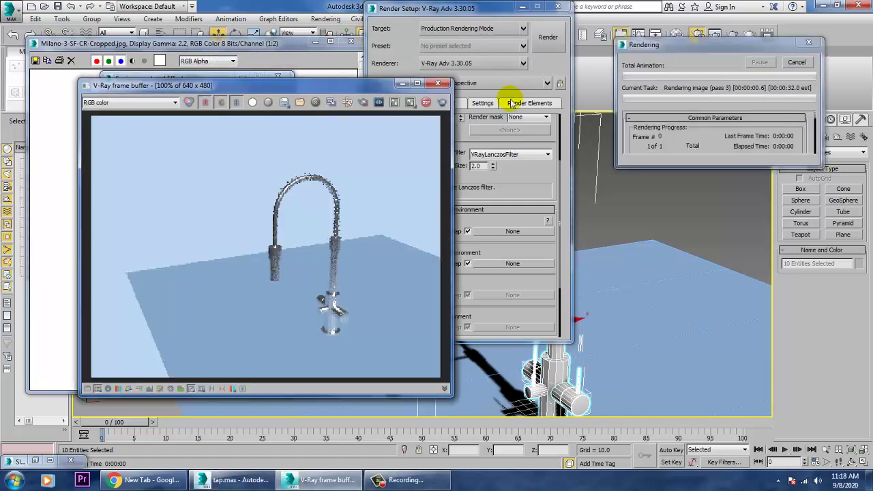
left_click(442, 86)
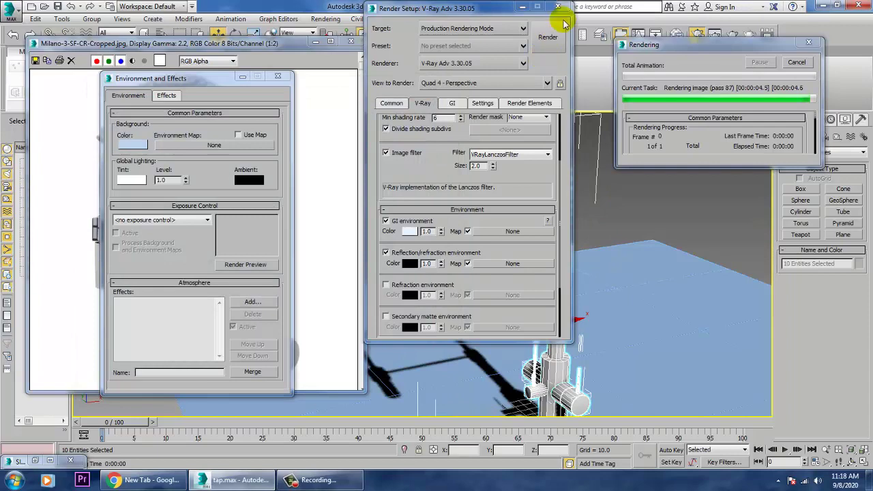
left_click(558, 7)
middle_click_drag(595, 282, 622, 287)
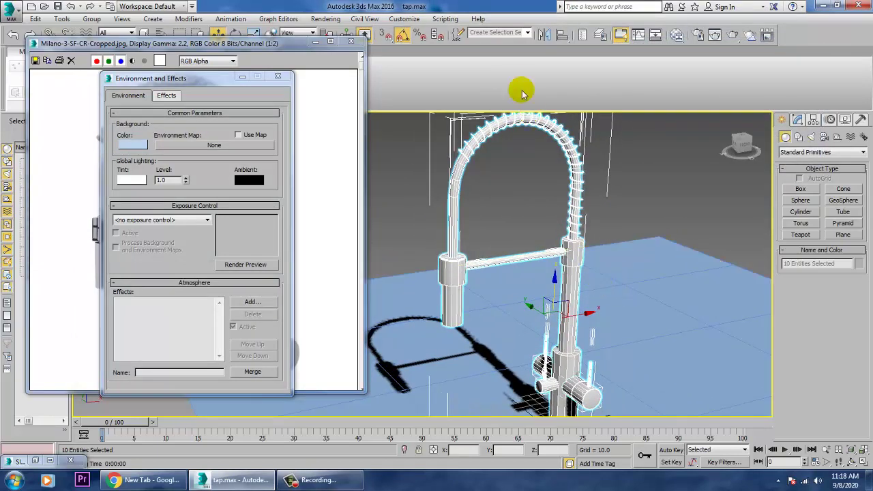
left_click(337, 19)
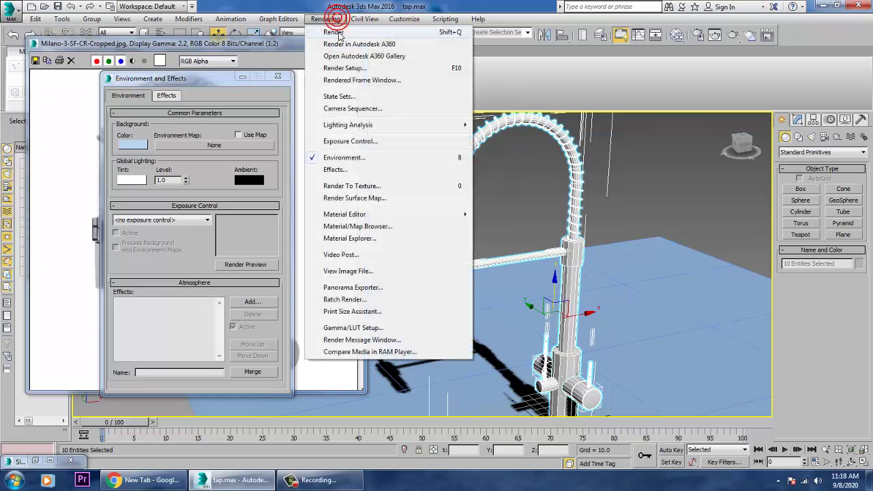
left_click(337, 33)
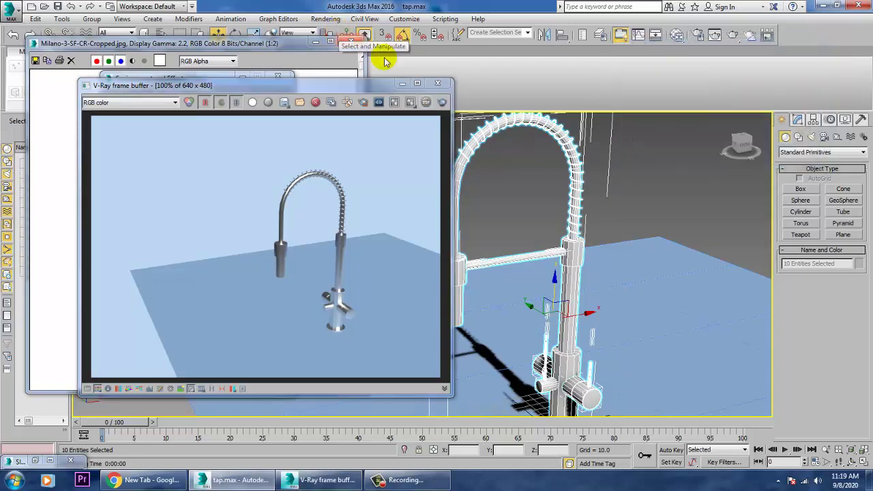
- Convert the selected tap parts to Editable Poly and include the ground plane in the selection
right_click(565, 139)
mouse_move(600, 249)
left_click(673, 259)
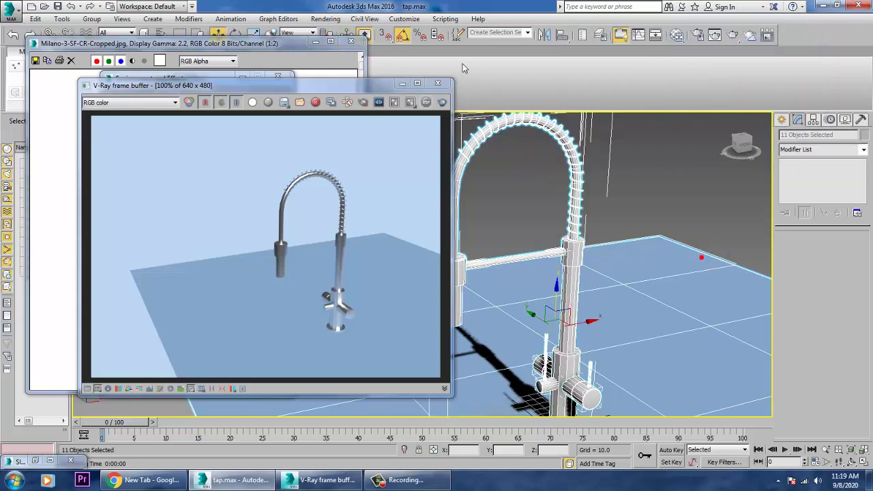
- Render the perspective view again, then close the frame buffer and environment settings and minimize the reference image
left_click(444, 102)
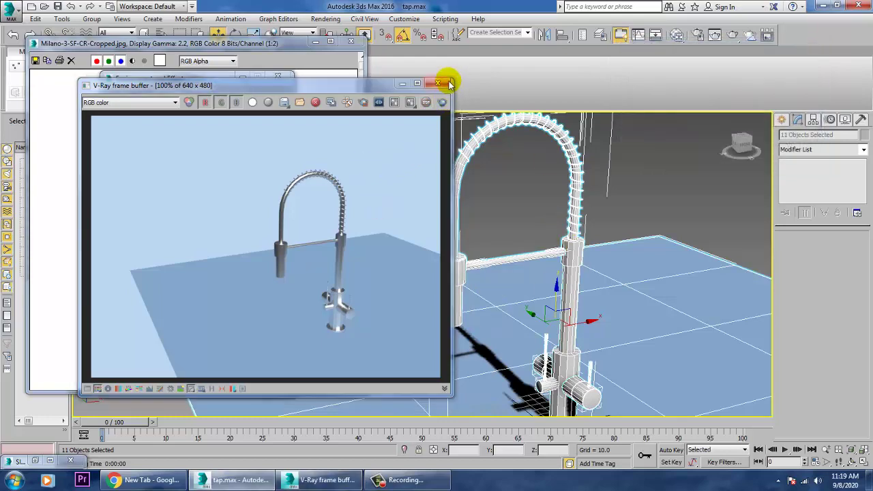
left_click(445, 84)
left_click(331, 77)
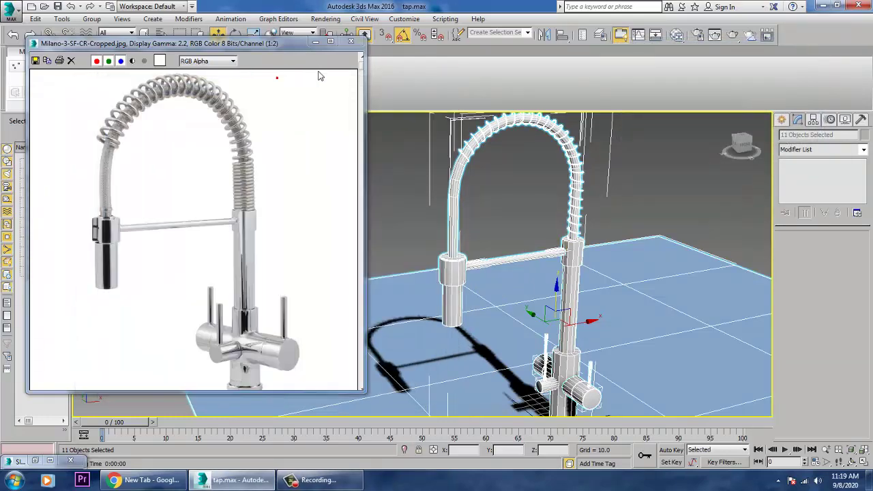
left_click(316, 42)
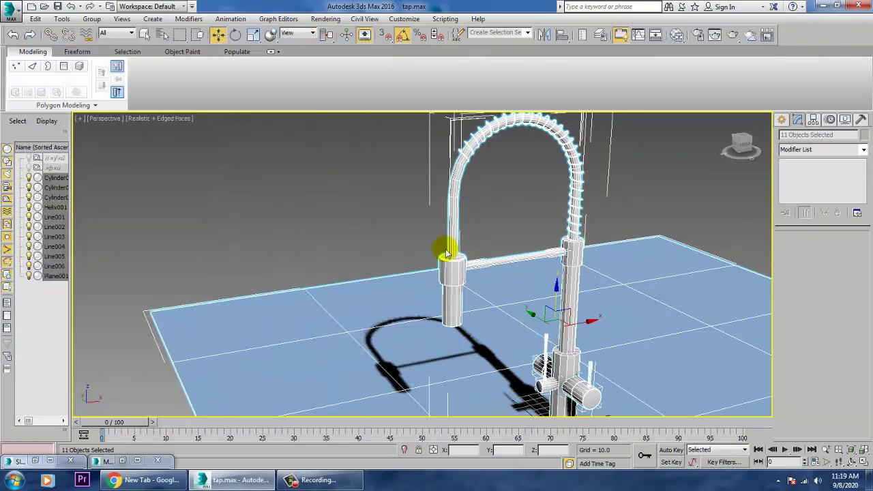
- Scale the ground plane up uniformly to about 143% around the tap, then clear the selection
scroll(445, 248, "down", 4)
middle_click_drag(603, 284, 561, 363, "alt")
left_click(592, 276)
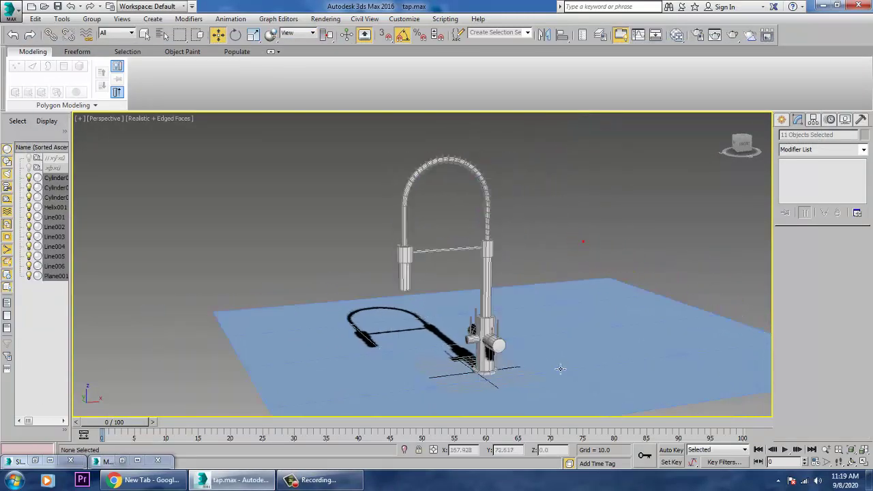
left_click(561, 363)
key("r")
left_click_drag(517, 339, 523, 308)
scroll(522, 270, "up", 3)
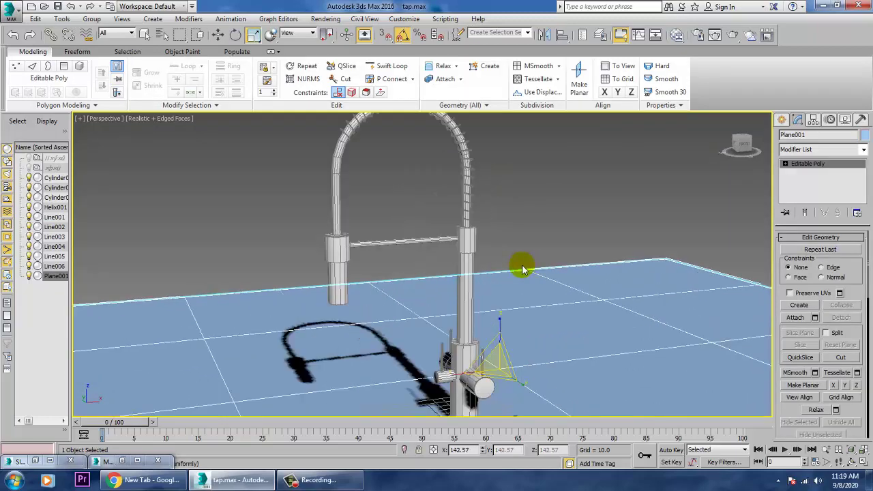
scroll(521, 266, "down", 2)
scroll(522, 263, "up", 2)
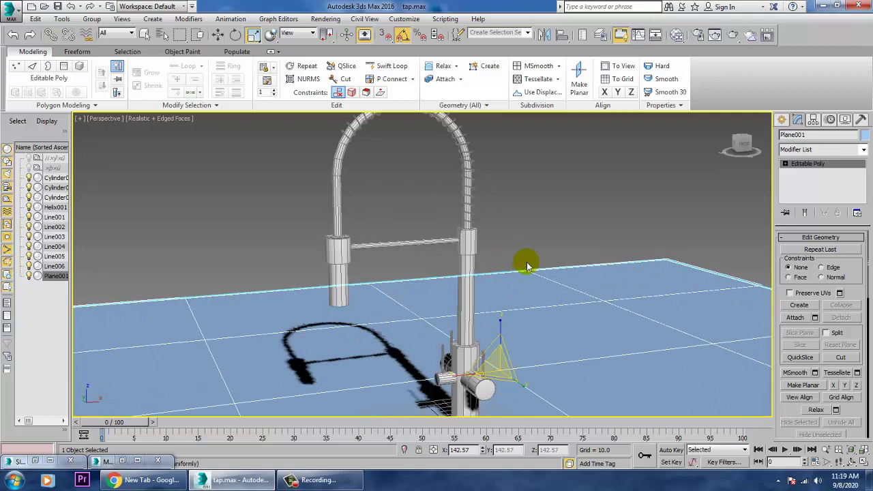
scroll(528, 269, "down", 2)
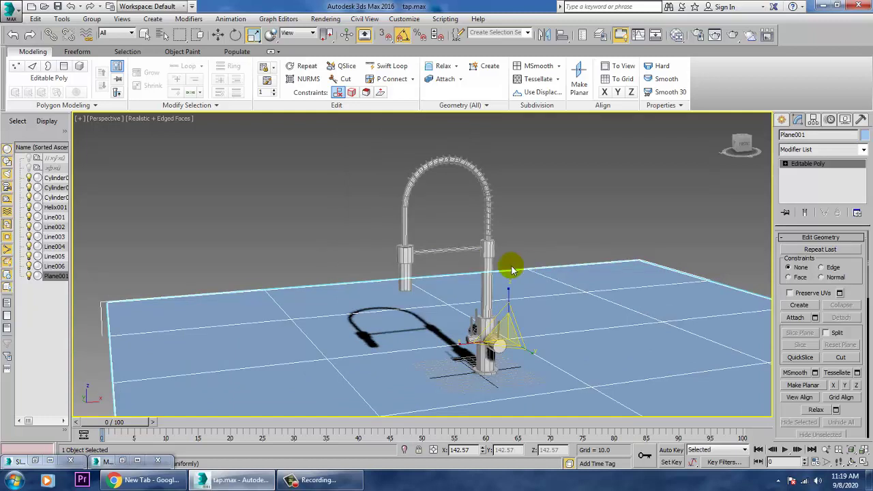
key("w")
left_click(558, 189)
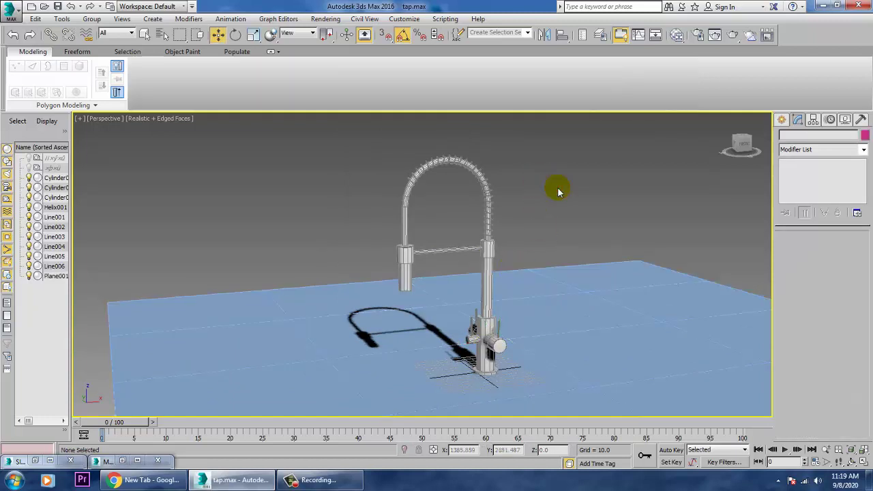